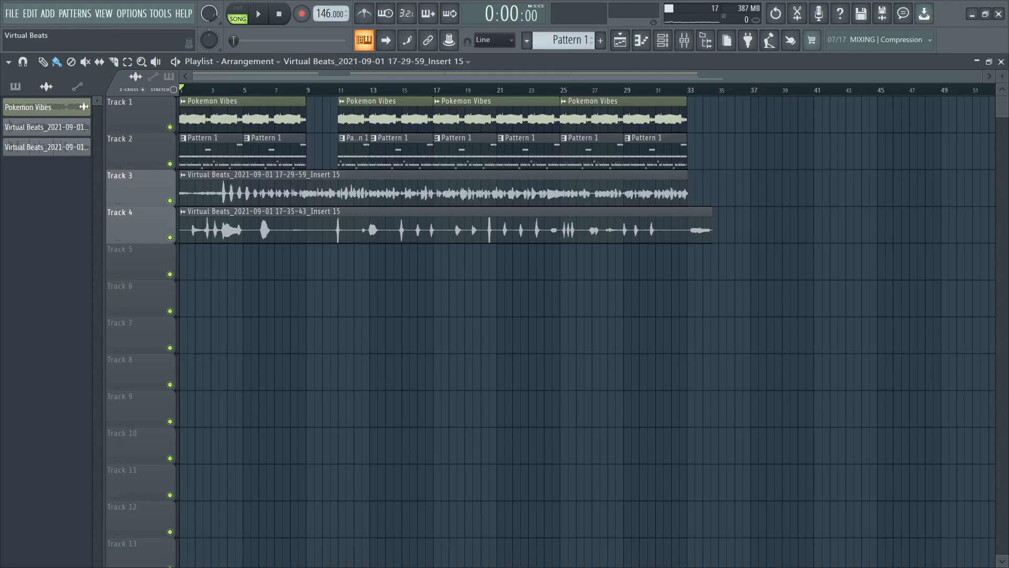
# Step: Play back the arrangement from the beginning and save the project
pyautogui.press('space')
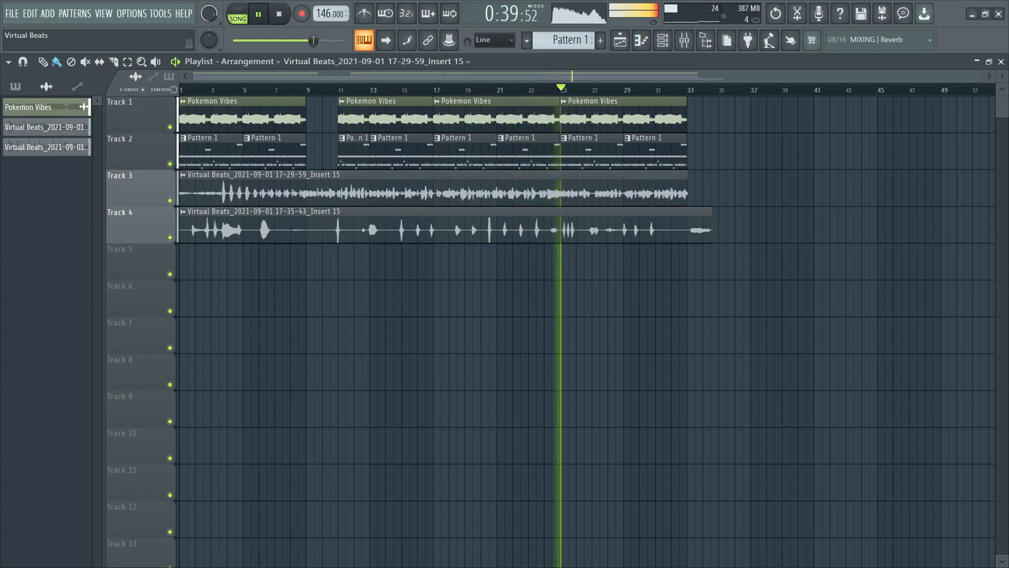
pyautogui.press('space')
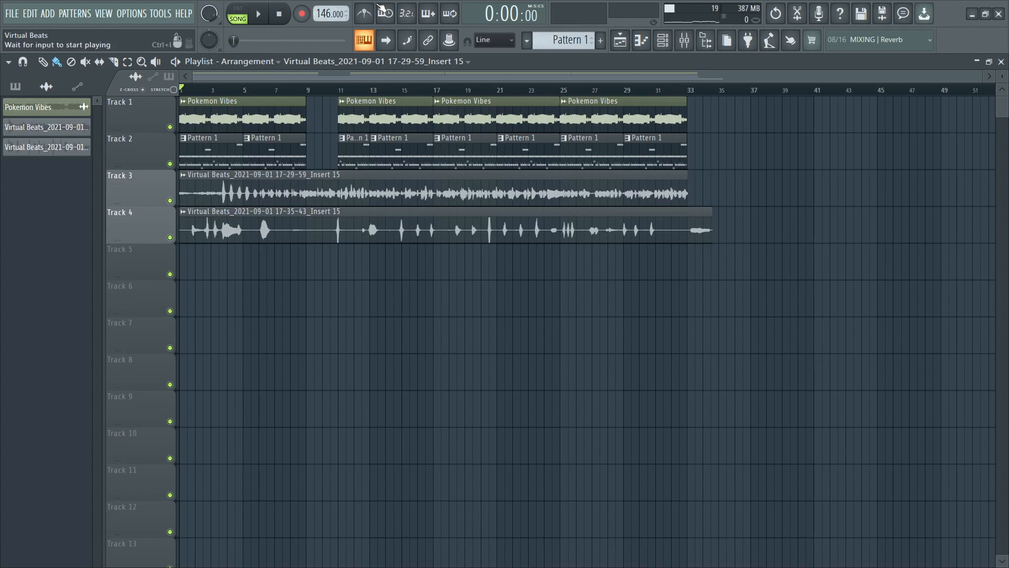
pyautogui.hotkey('ctrl', 's')
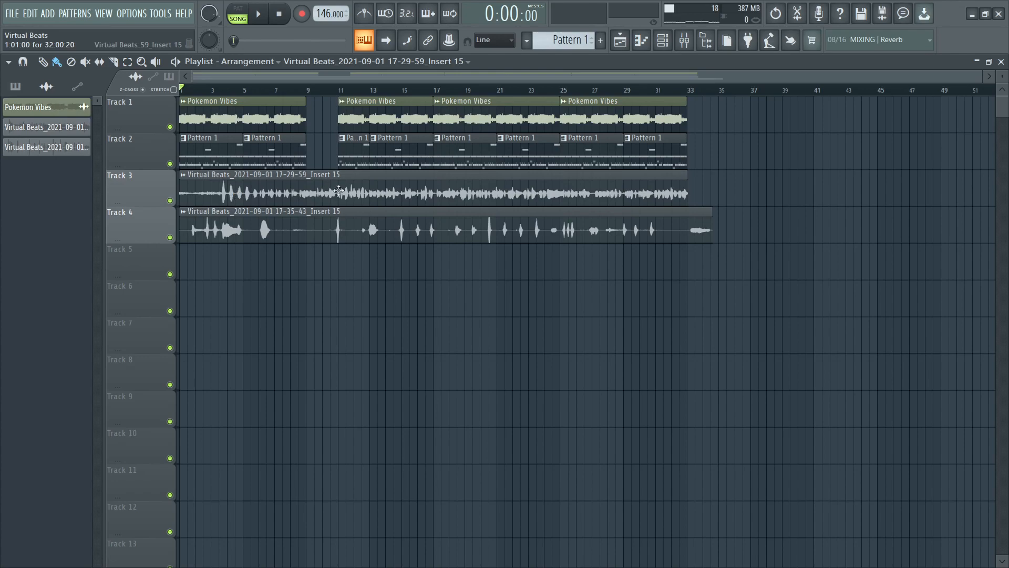
# Step: Make sure Normalize is enabled for the vocal clips on Track 3 and Track 4
pyautogui.doubleClick(362, 175)
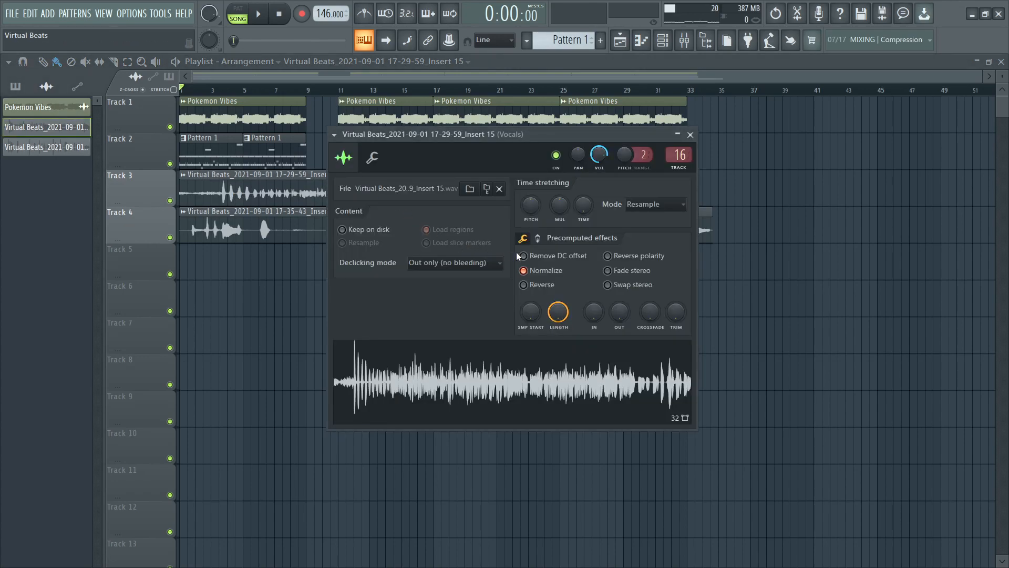
pyautogui.click(524, 271)
pyautogui.doubleClick(265, 230)
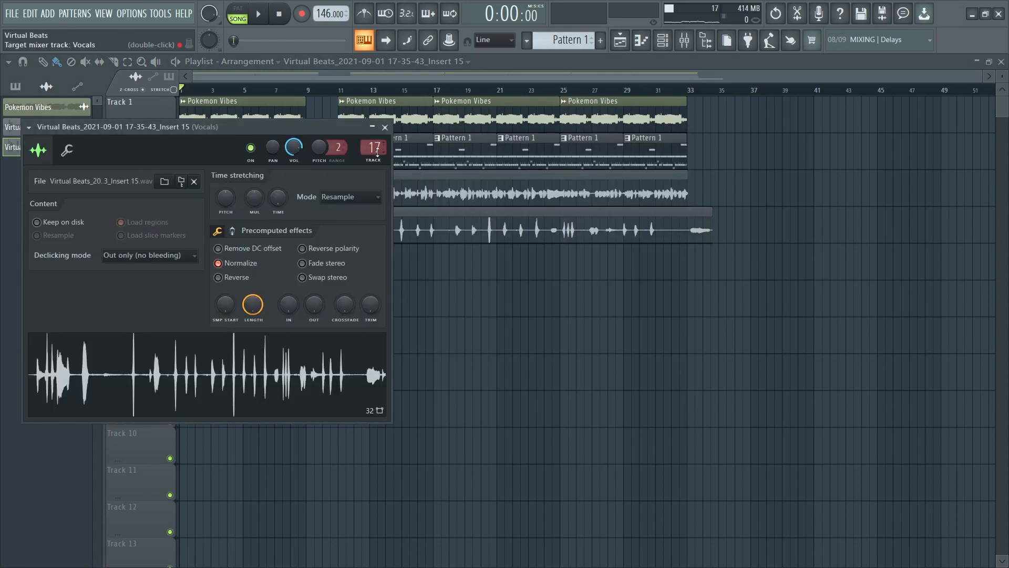
pyautogui.click(385, 127)
# Step: Set the declicking mode of the Track 3 vocal clip to Generic (bleeding)
pyautogui.doubleClick(412, 191)
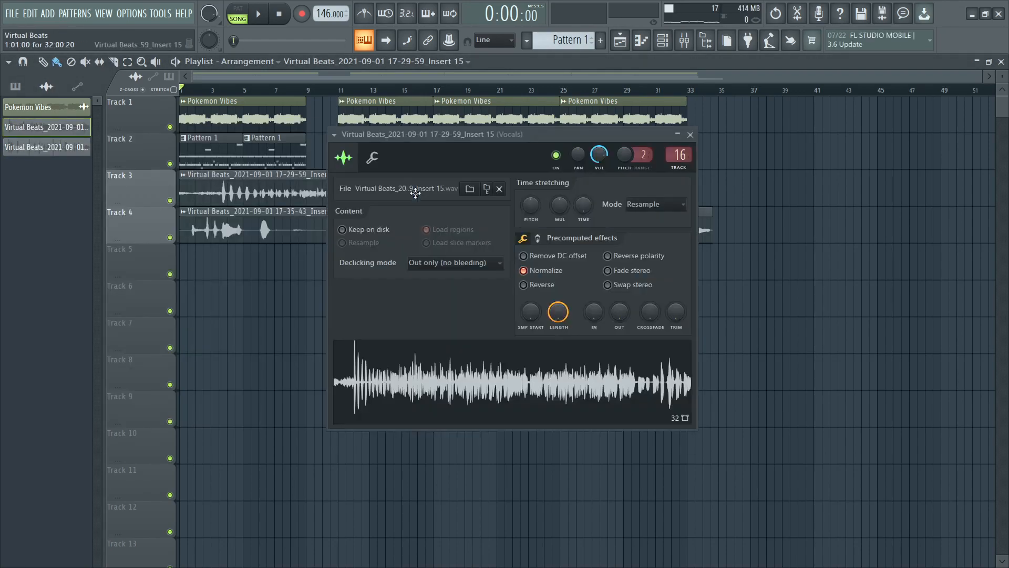
pyautogui.click(475, 269)
pyautogui.click(481, 311)
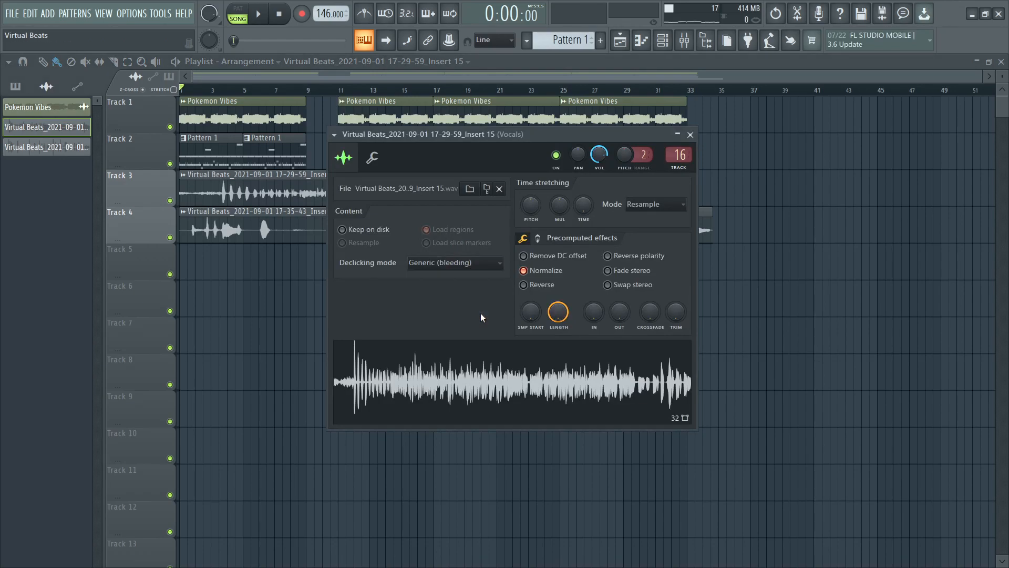
# Step: Set the declicking mode of the Track 4 vocal clip to Smooth (bleeding)
pyautogui.doubleClick(315, 225)
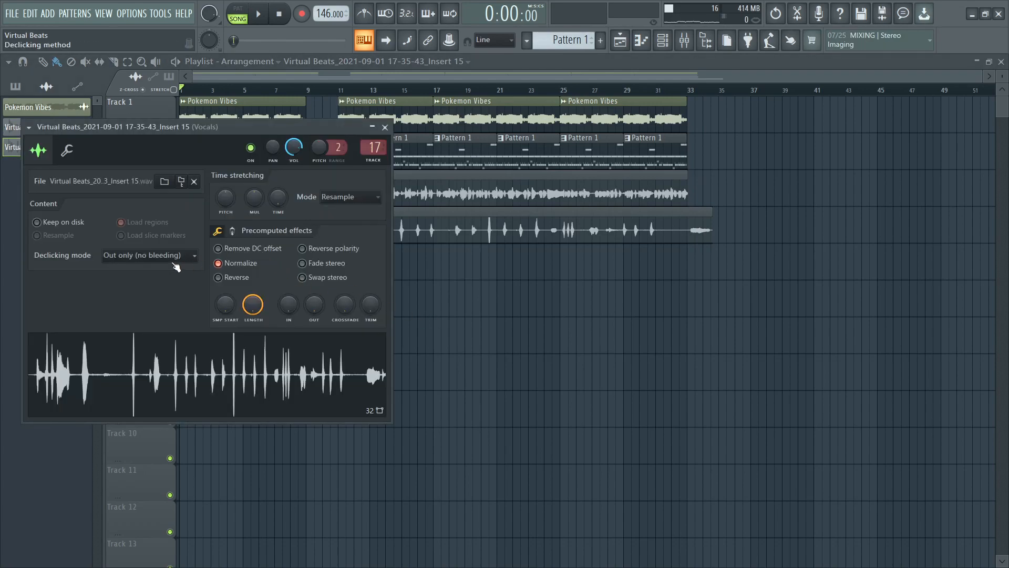
pyautogui.click(174, 262)
pyautogui.click(166, 311)
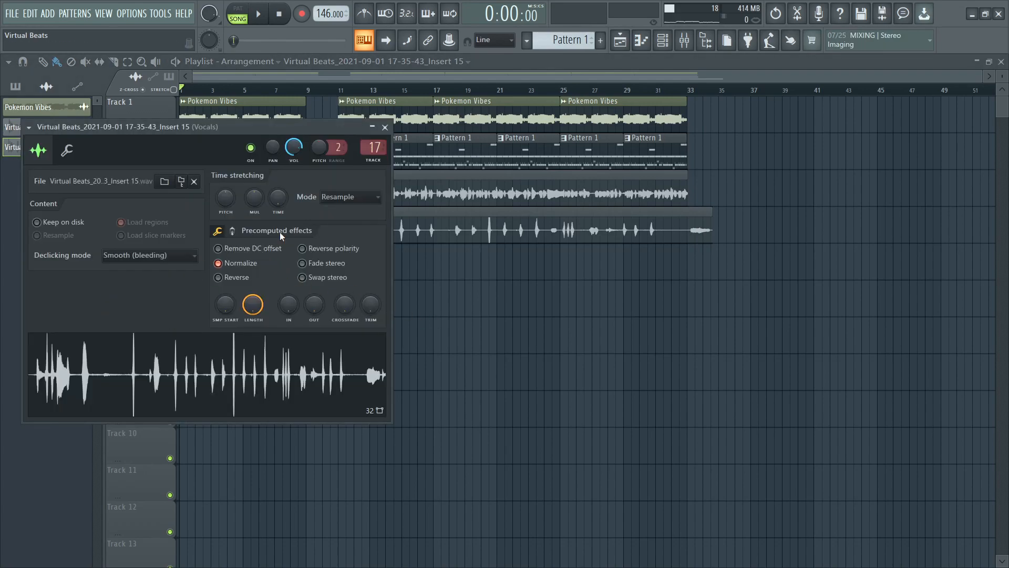
pyautogui.click(372, 128)
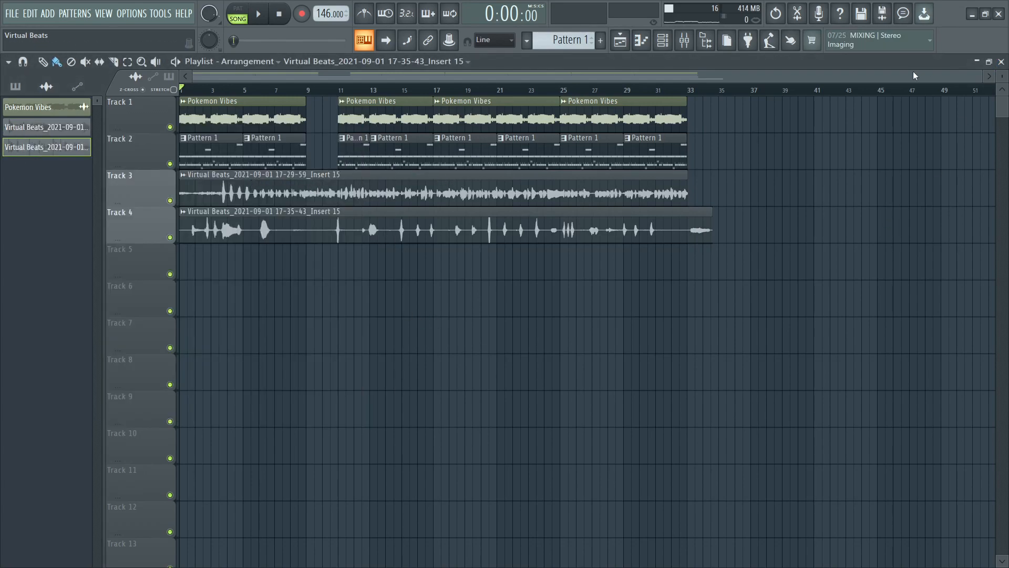
# Step: Trim the silence from the start of both vocal clips, to about 3:12 on Track 3 and 2:16 on Track 4
pyautogui.moveTo(981, 72); pyautogui.dragTo(532, 74)
pyautogui.moveTo(182, 187); pyautogui.dragTo(236, 188)
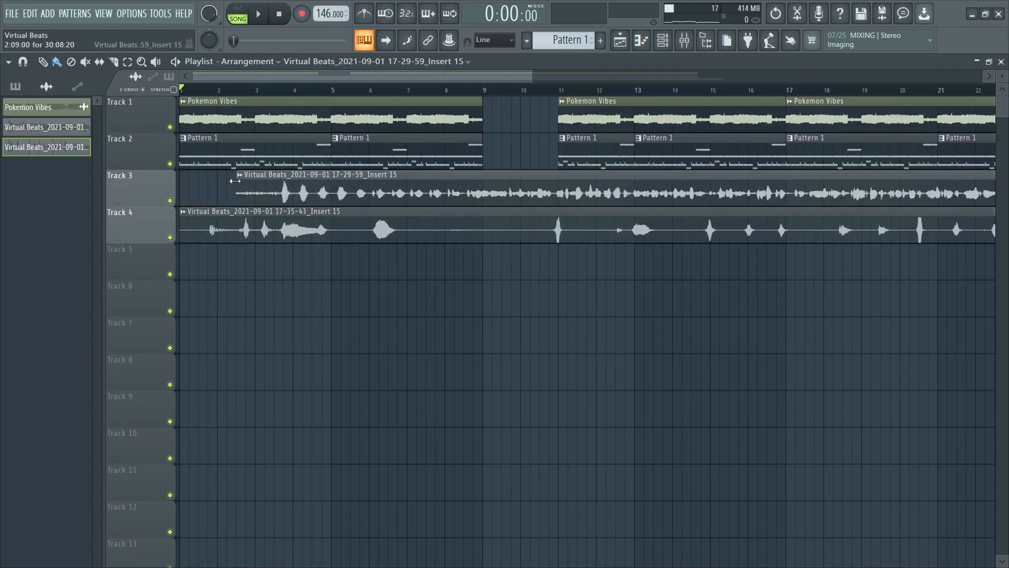
pyautogui.moveTo(186, 224); pyautogui.dragTo(246, 225)
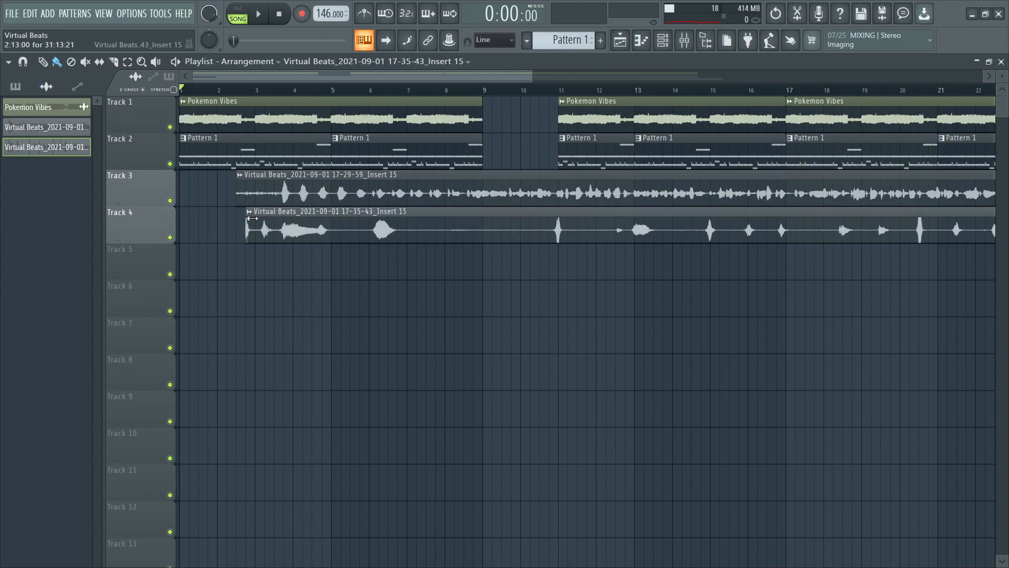
pyautogui.moveTo(530, 73); pyautogui.dragTo(226, 97)
pyautogui.moveTo(350, 181); pyautogui.dragTo(655, 193)
pyautogui.moveTo(414, 223); pyautogui.dragTo(471, 266)
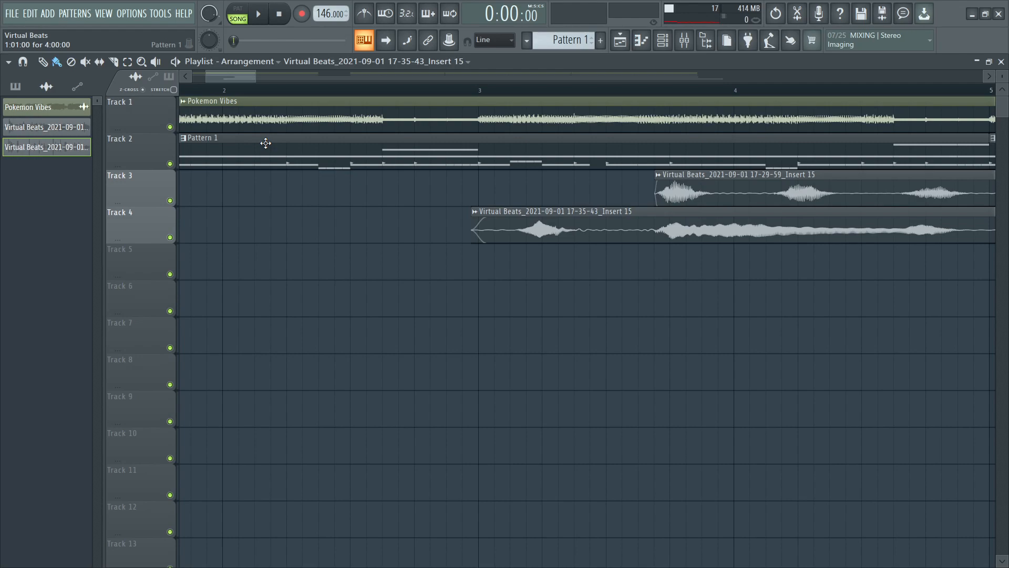
# Step: Check the Track 3 vocal clip's declicking mode and set the Track 4 clip's declicking mode to Generic (bleeding)
pyautogui.doubleClick(722, 178)
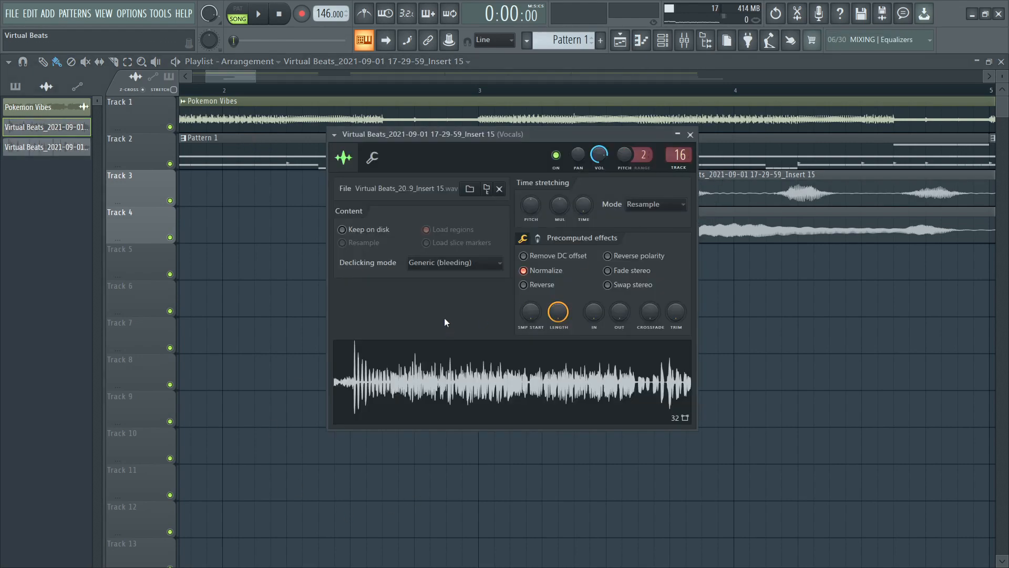
pyautogui.click(690, 135)
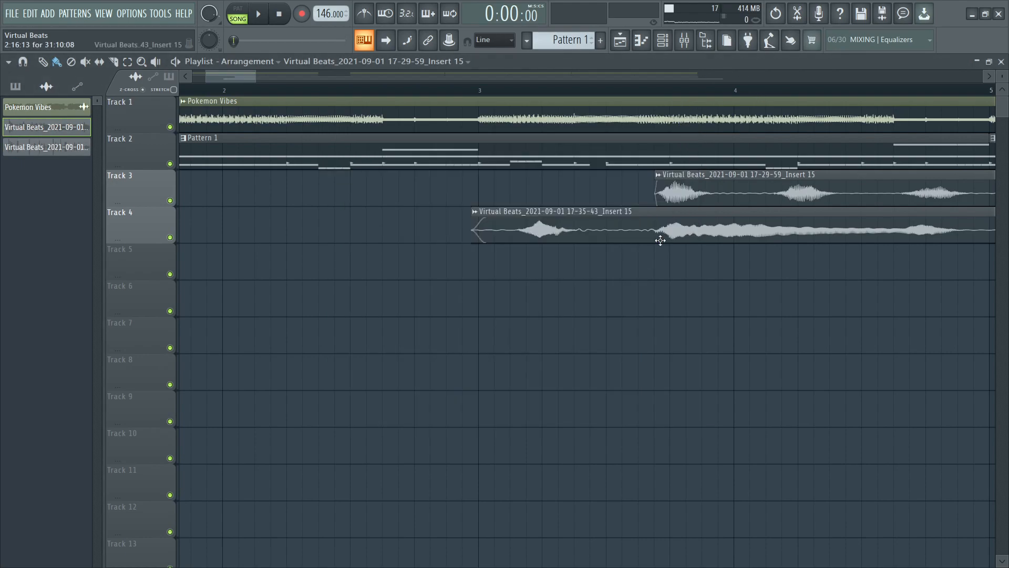
pyautogui.doubleClick(687, 183)
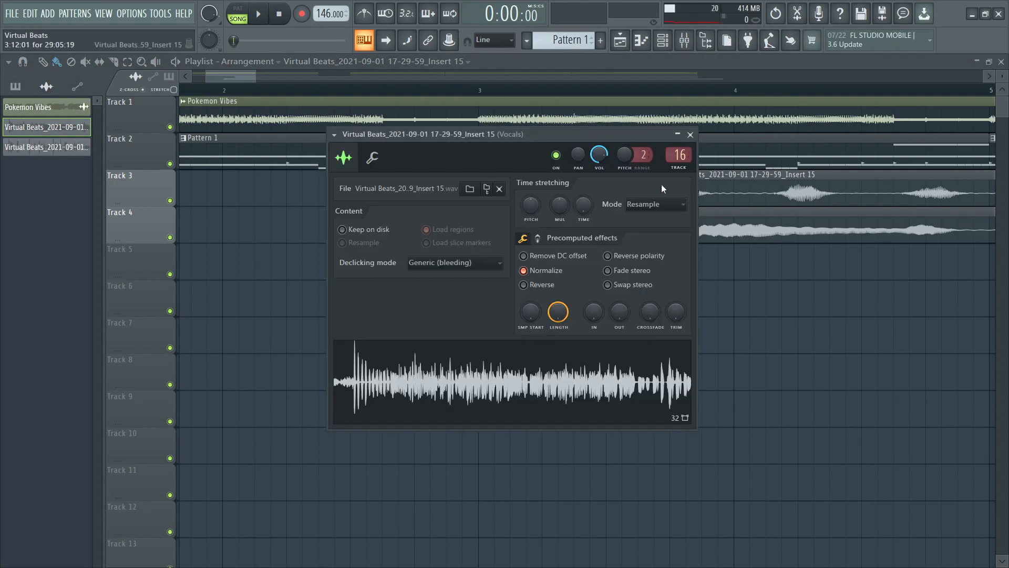
pyautogui.click(690, 135)
pyautogui.doubleClick(726, 211)
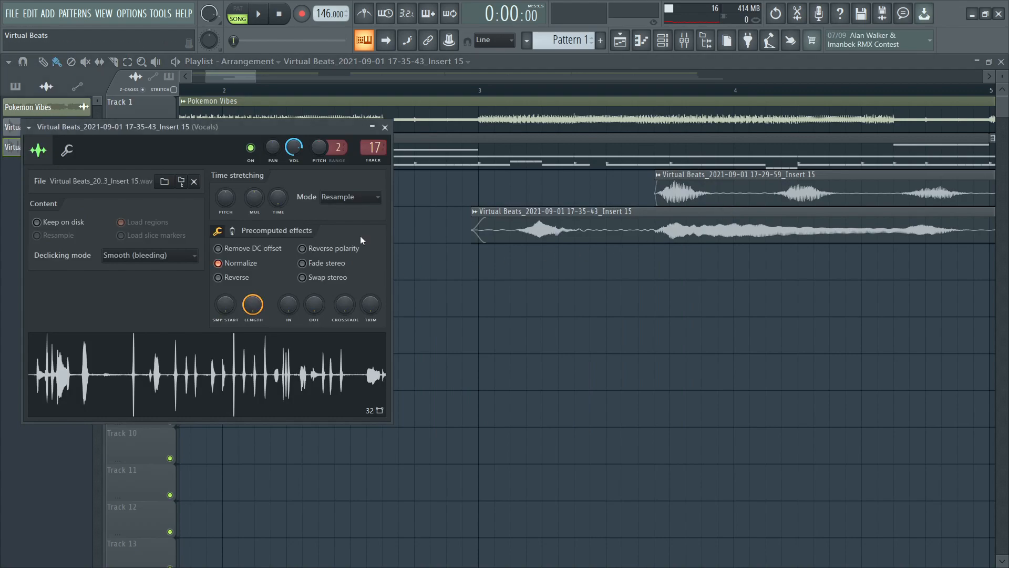
pyautogui.click(145, 255)
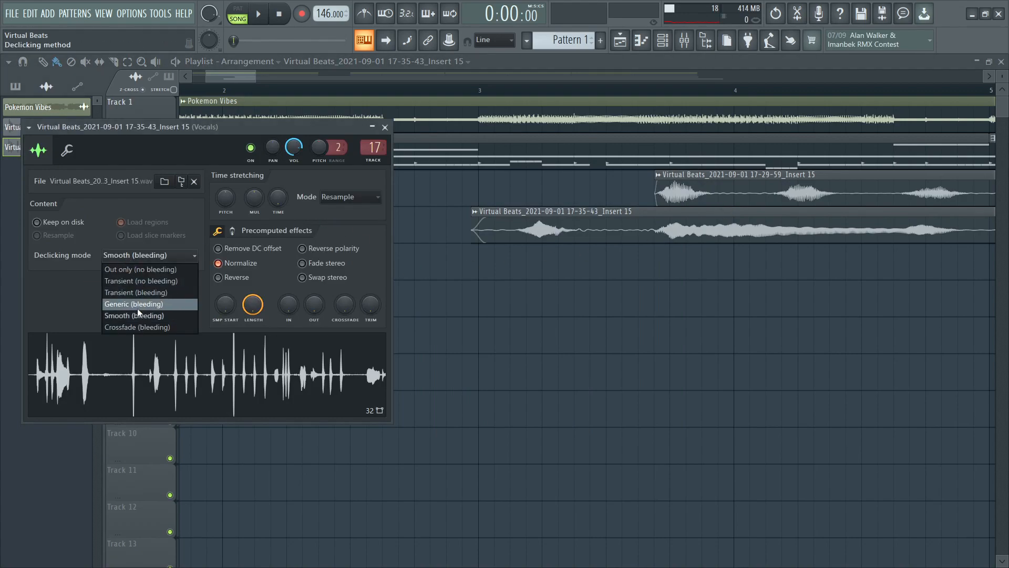
pyautogui.click(138, 308)
pyautogui.click(384, 126)
# Step: Trim the start of the Track 4 vocal clip to just before bar 11
pyautogui.moveTo(251, 79); pyautogui.dragTo(732, 79)
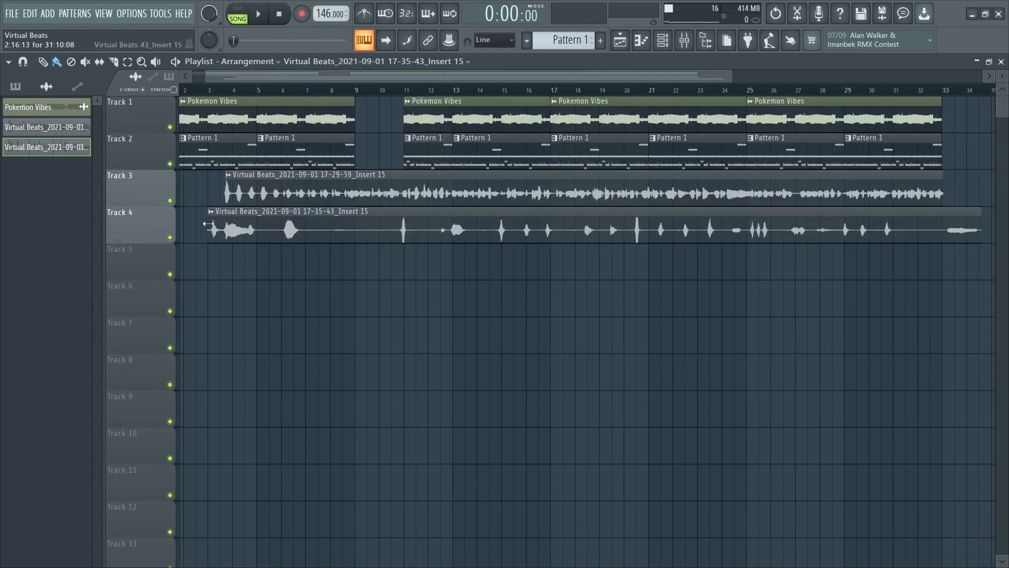
pyautogui.moveTo(207, 220); pyautogui.dragTo(400, 267)
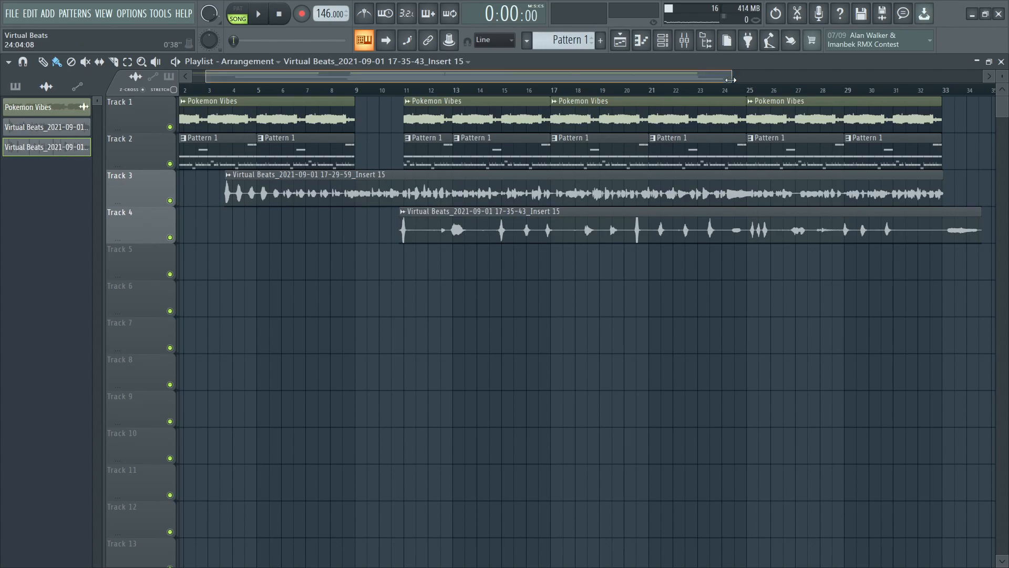
# Step: Solo Track 3 and play it from the start of its vocal clip
pyautogui.moveTo(730, 80); pyautogui.dragTo(407, 79)
pyautogui.click(301, 89)
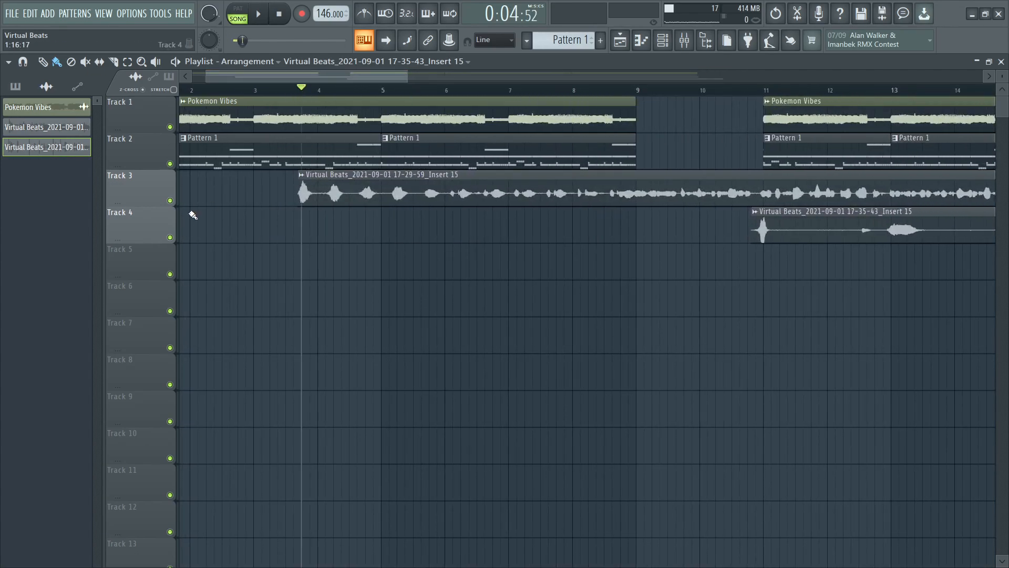
pyautogui.rightClick(170, 192)
pyautogui.rightClick(170, 200)
pyautogui.press('space')
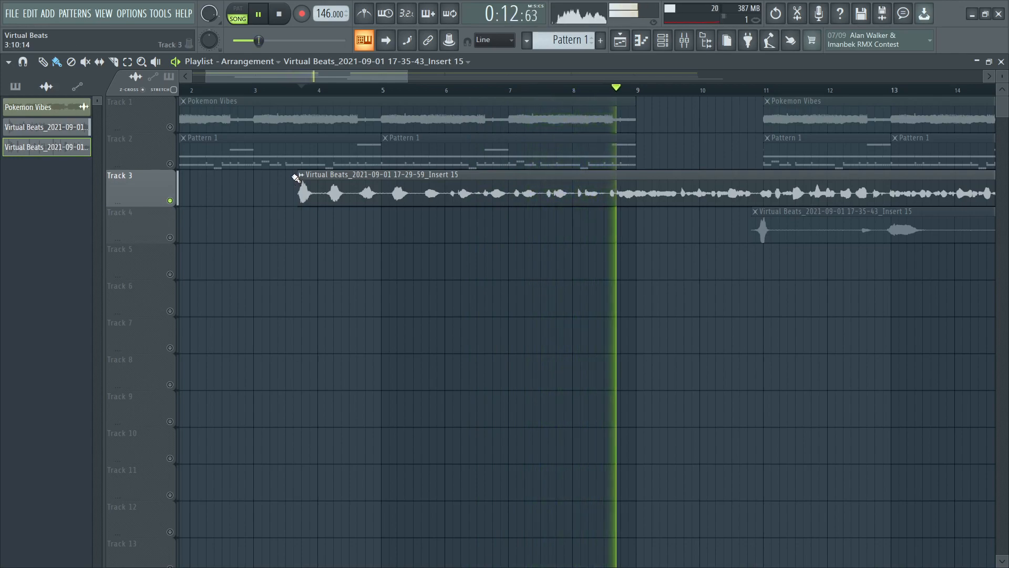
# Step: Trim the start of the Track 3 vocal clip to about 8:10 and replay it from just before that point
pyautogui.moveTo(298, 175); pyautogui.dragTo(631, 235)
pyautogui.click(619, 98)
pyautogui.click(605, 90)
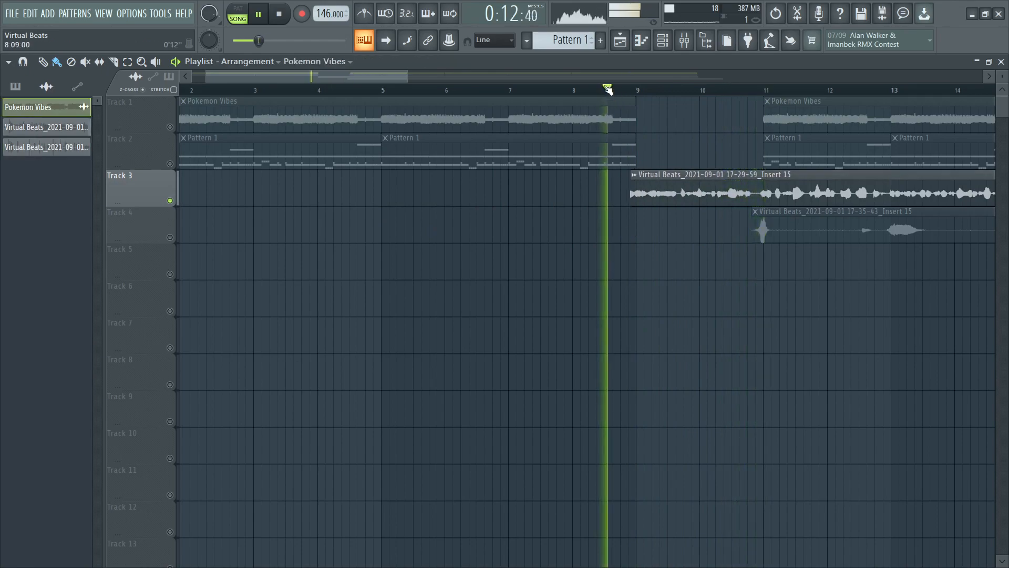
pyautogui.moveTo(635, 171); pyautogui.dragTo(612, 192)
pyautogui.press('space')
pyautogui.press('space')
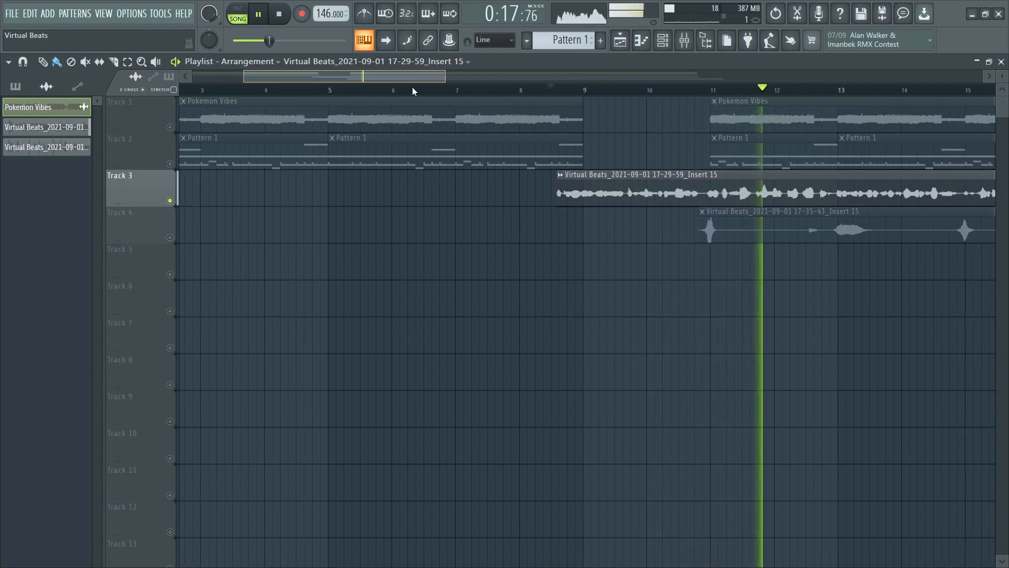
# Step: Disable Fruity Reeverb 2 and Fruity Delay 3 on both Vocals mixer tracks, 17 and 16
pyautogui.click(679, 43)
pyautogui.click(713, 317)
pyautogui.click(713, 299)
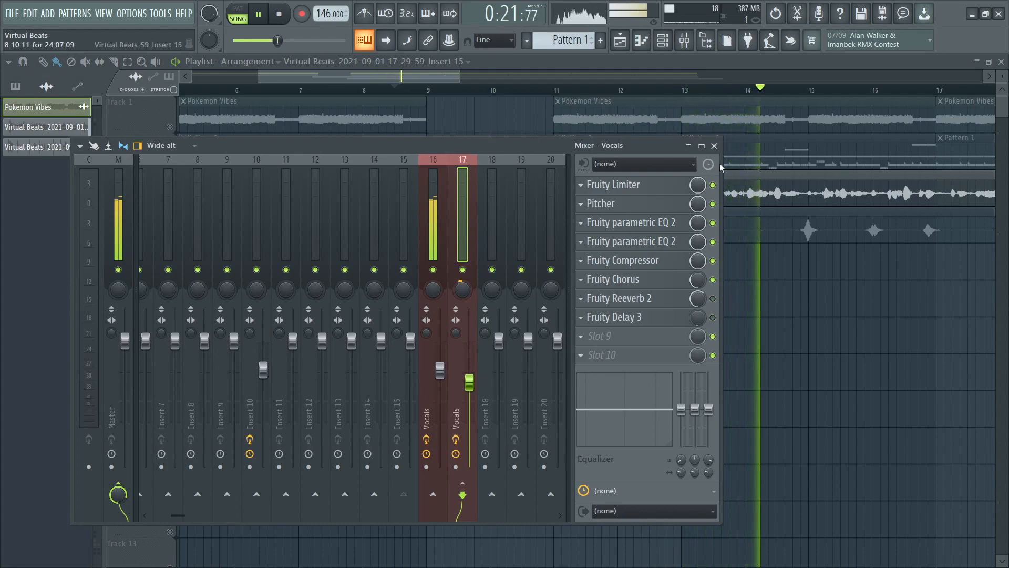
pyautogui.click(429, 236)
pyautogui.click(713, 317)
pyautogui.click(713, 298)
# Step: Listen to the soloed Track 3 vocal up to around bar 15 to locate the break between phrases
pyautogui.moveTo(460, 73); pyautogui.dragTo(557, 104)
pyautogui.moveTo(506, 77); pyautogui.dragTo(600, 107)
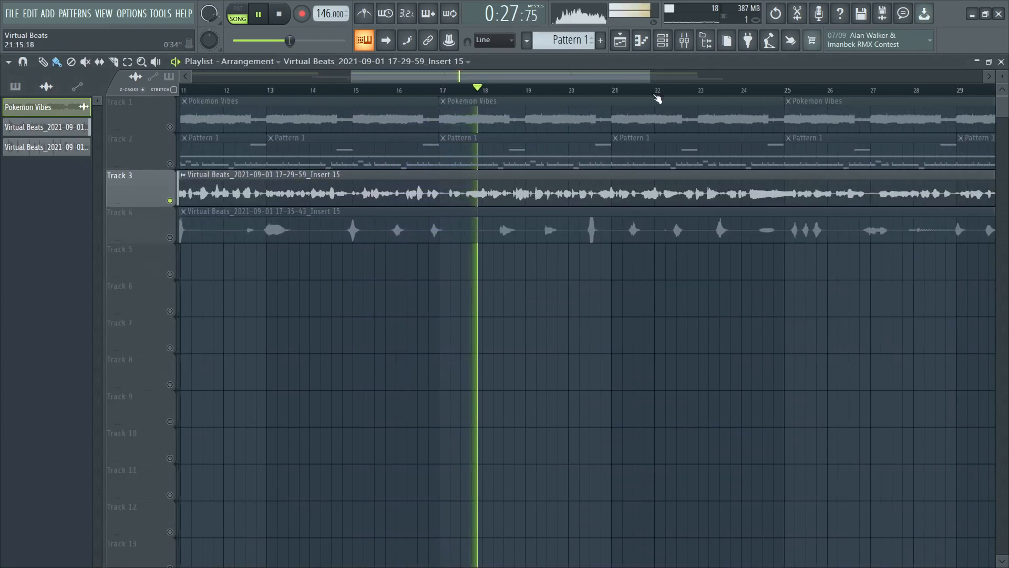
pyautogui.press('space')
pyautogui.moveTo(650, 77); pyautogui.dragTo(504, 70)
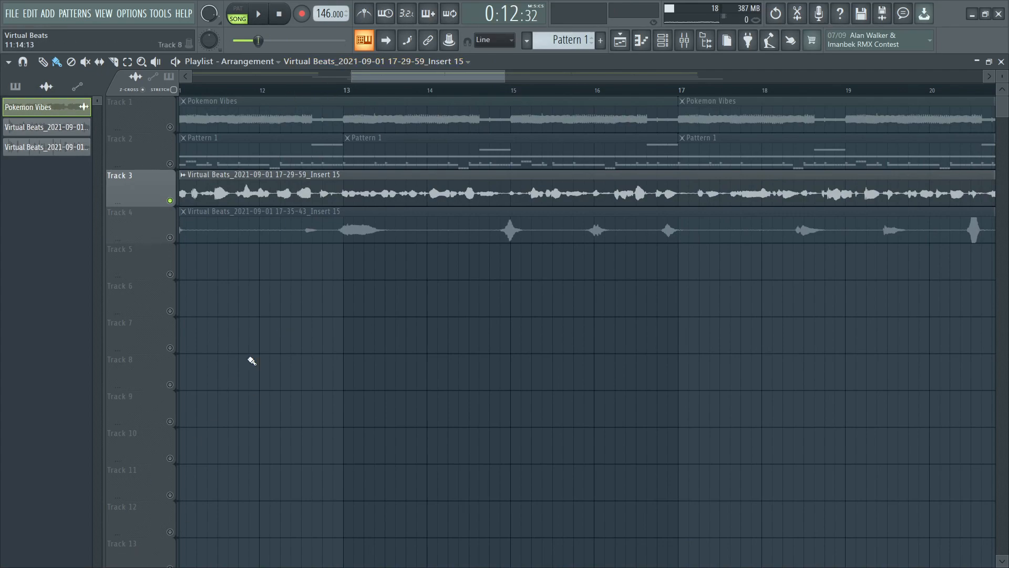
pyautogui.moveTo(505, 70); pyautogui.dragTo(419, 79)
pyautogui.click(435, 89)
pyautogui.press('space')
pyautogui.press('space')
pyautogui.click(544, 90)
pyautogui.press('space')
pyautogui.click(467, 63)
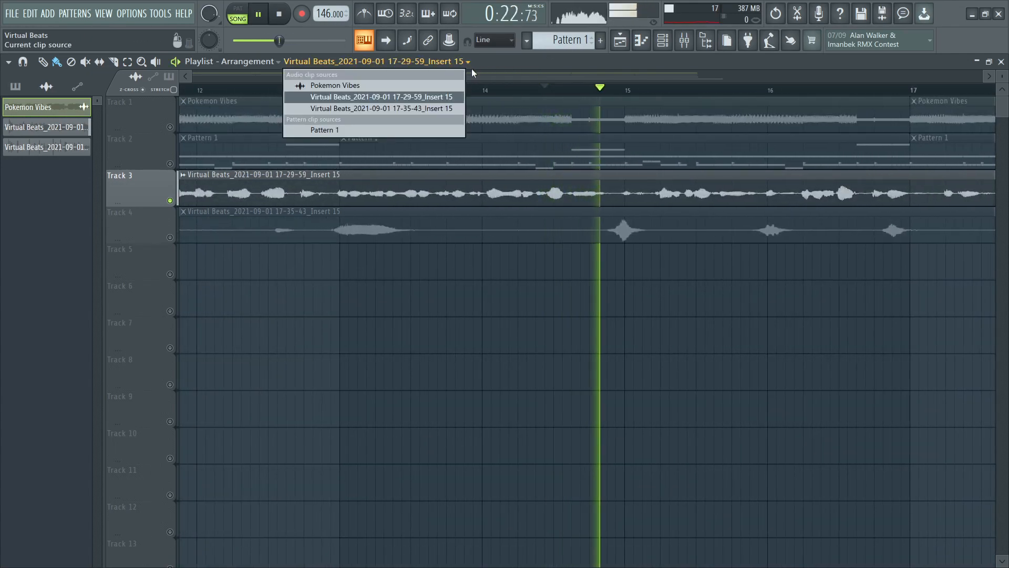
pyautogui.click(577, 91)
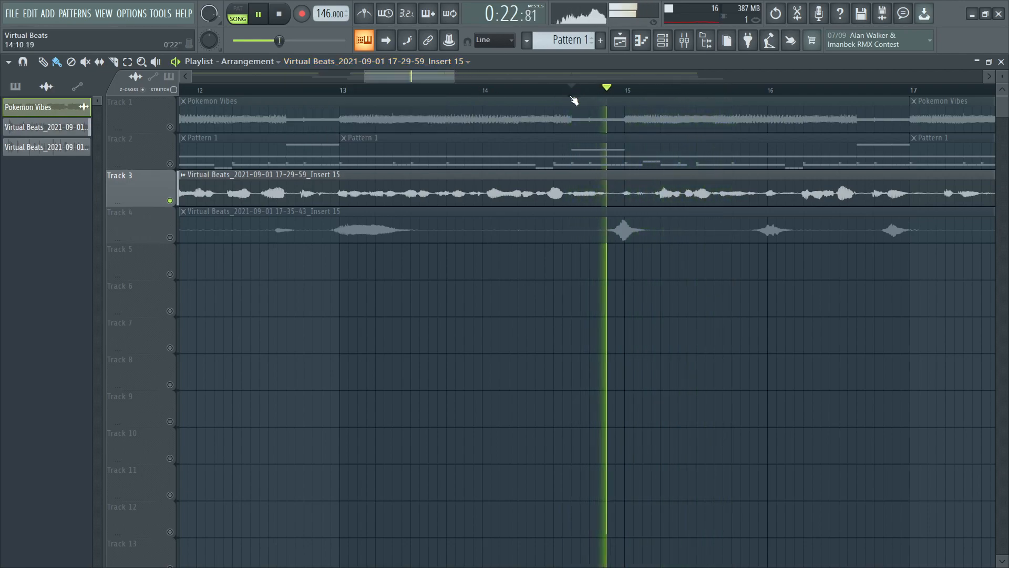
pyautogui.press('space')
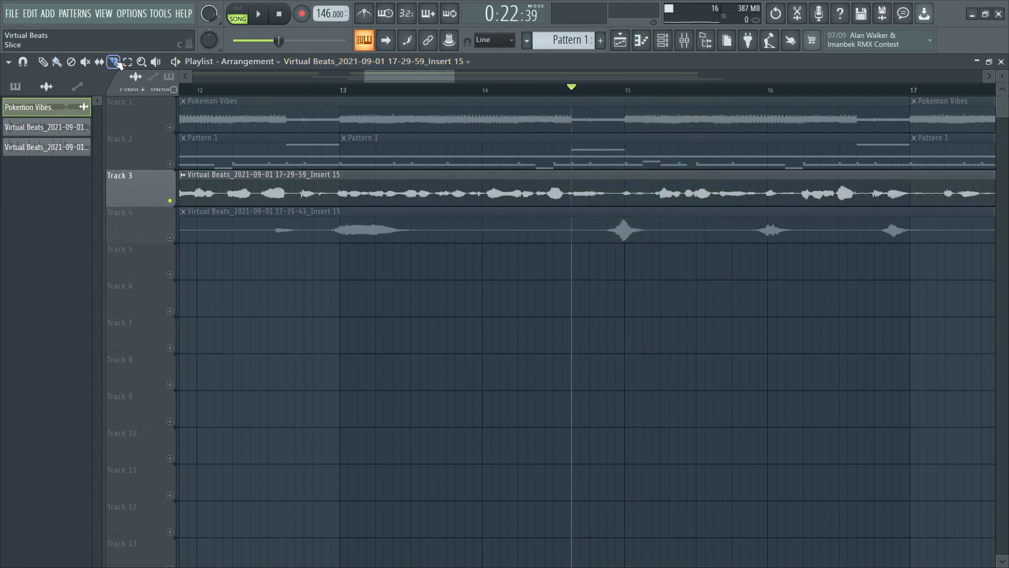
# Step: Slice the Track 3 vocal clip at bar 15 and trim the end of the first piece to just before that bar
pyautogui.moveTo(635, 178); pyautogui.dragTo(634, 179)
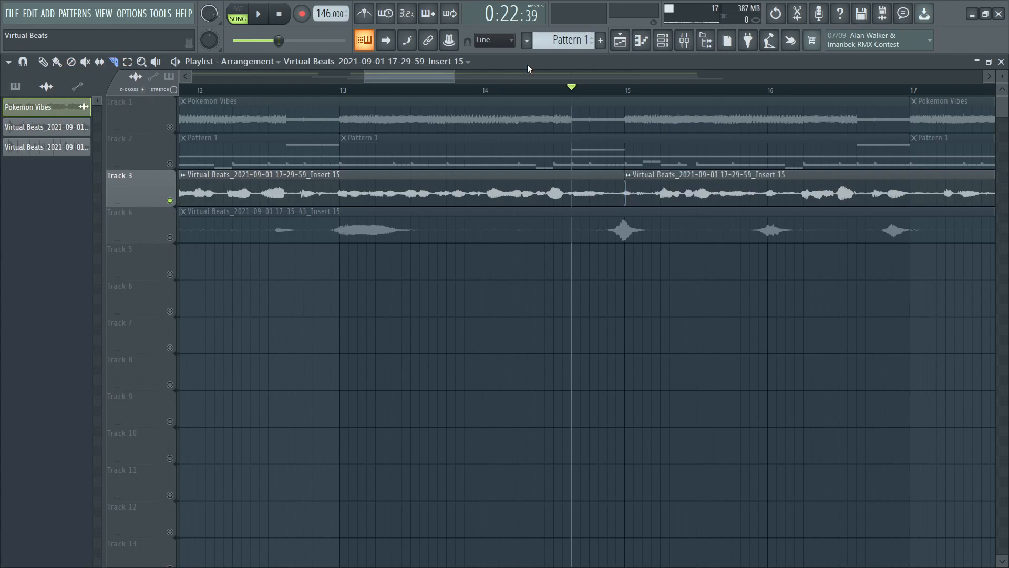
pyautogui.moveTo(452, 74); pyautogui.dragTo(429, 78)
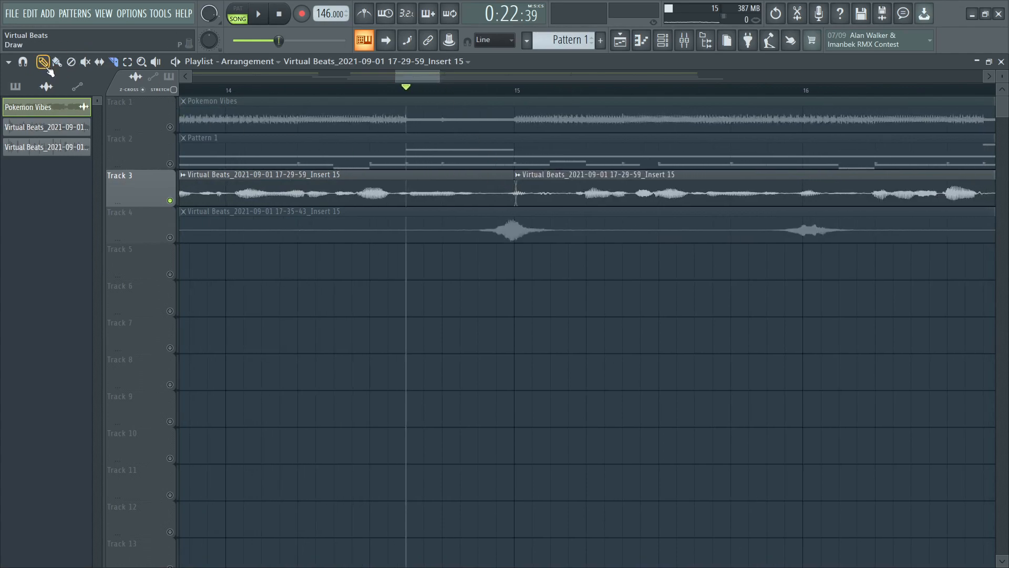
pyautogui.click(507, 174)
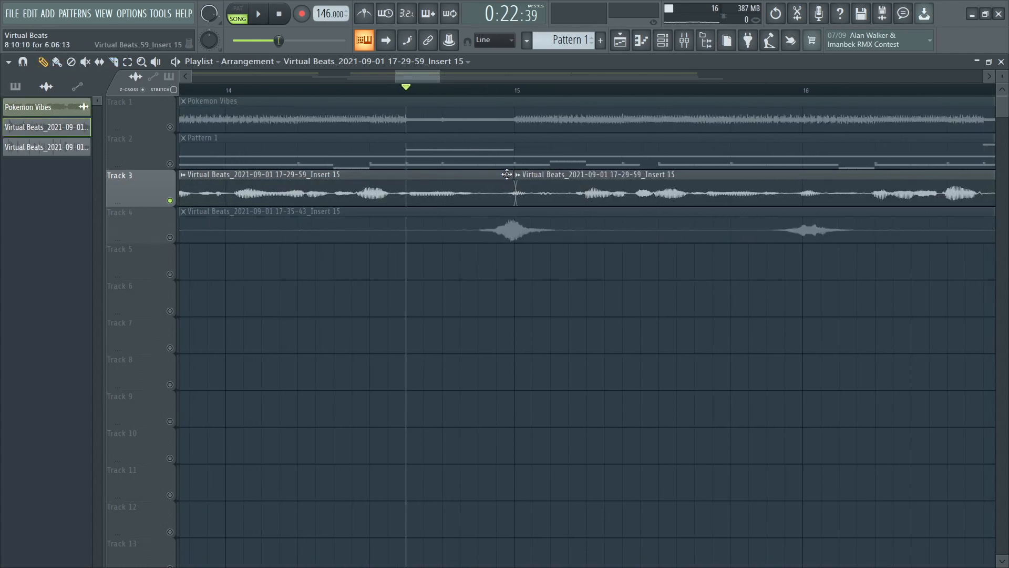
pyautogui.moveTo(513, 180); pyautogui.dragTo(494, 177)
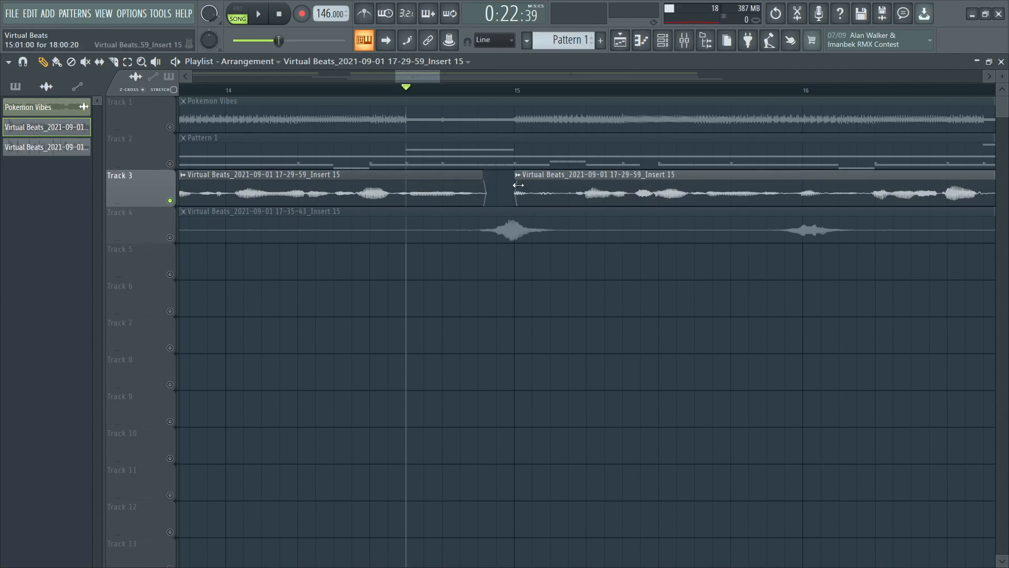
# Step: Trim the start of the second Track 3 vocal piece to about 15:04, just before its phrase begins
pyautogui.moveTo(520, 174); pyautogui.dragTo(538, 175)
pyautogui.moveTo(432, 74); pyautogui.dragTo(418, 84)
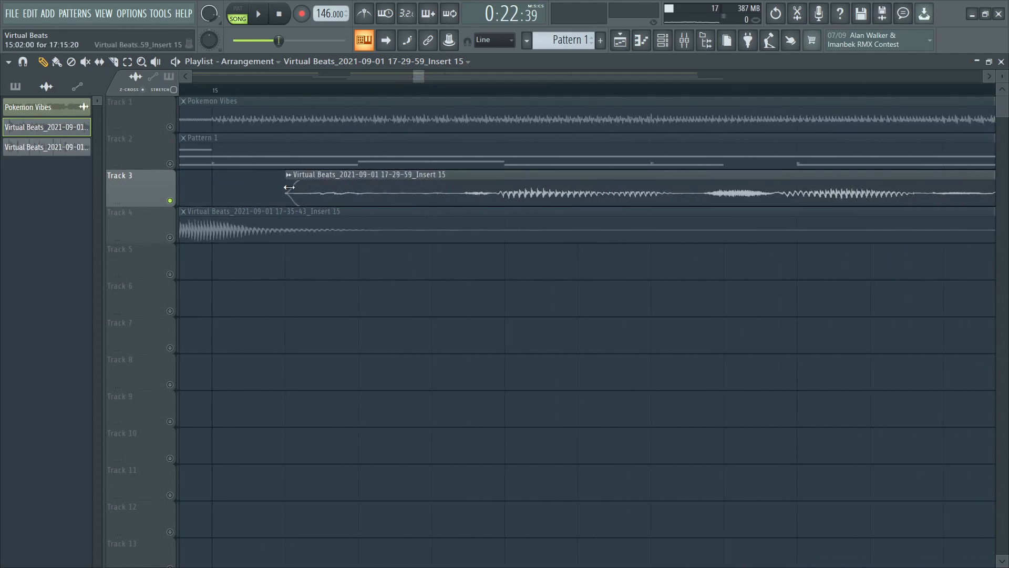
pyautogui.moveTo(286, 189); pyautogui.dragTo(456, 158)
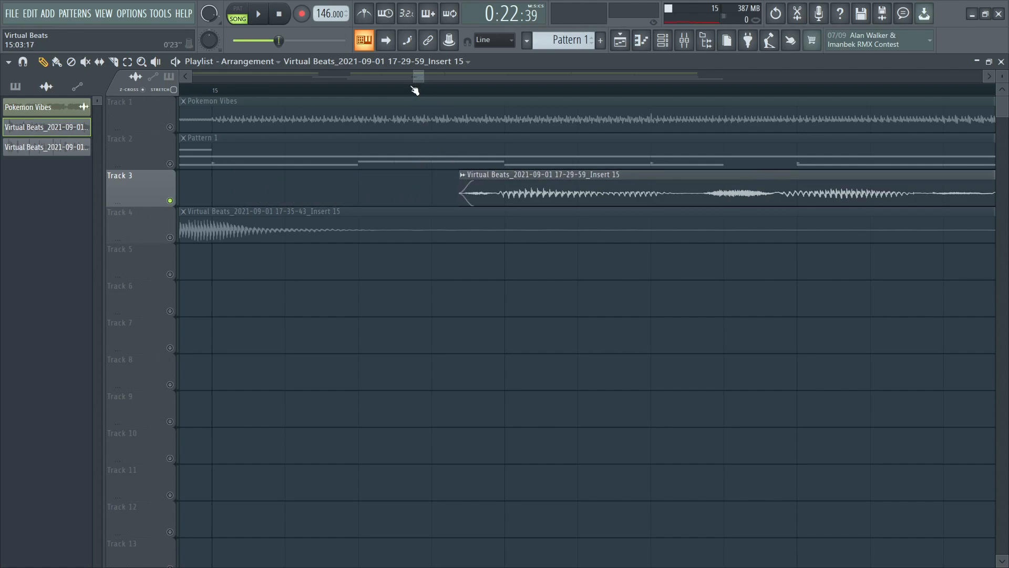
# Step: Play the soloed Track 3 vocal across the new gap around bar 15 to check the cut
pyautogui.moveTo(412, 77); pyautogui.dragTo(389, 78)
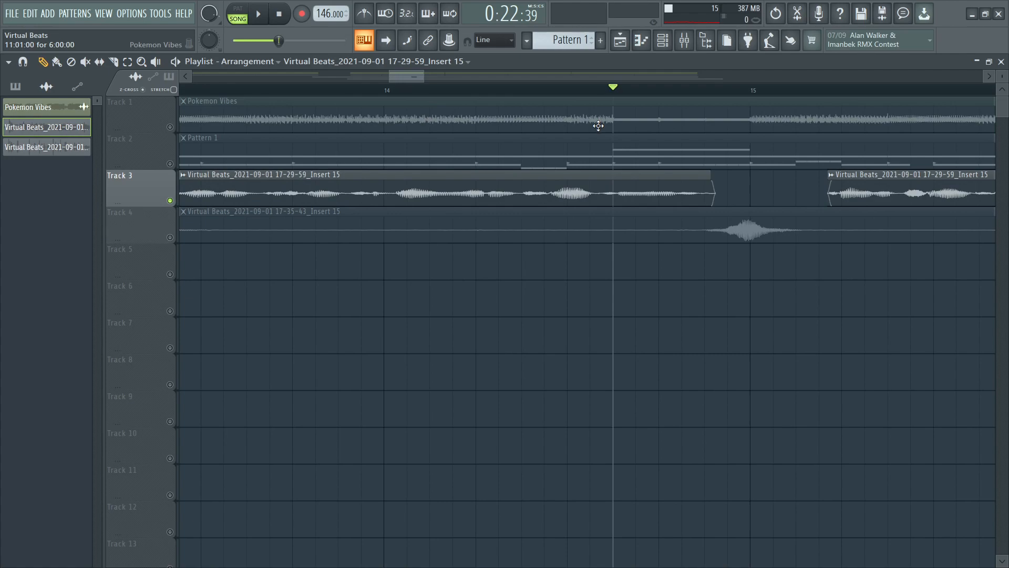
pyautogui.press('space')
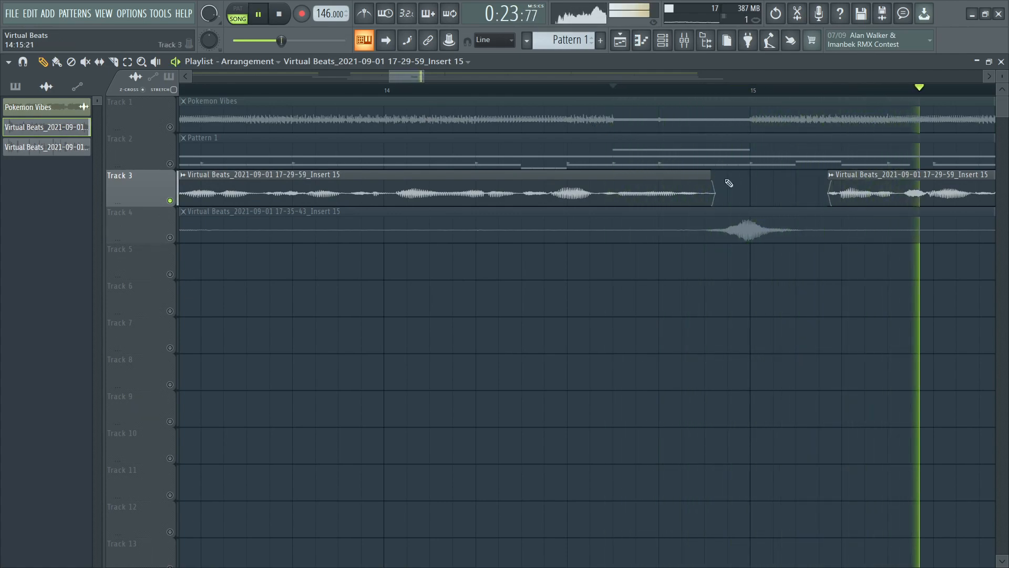
pyautogui.moveTo(398, 80); pyautogui.dragTo(440, 100)
pyautogui.press('space')
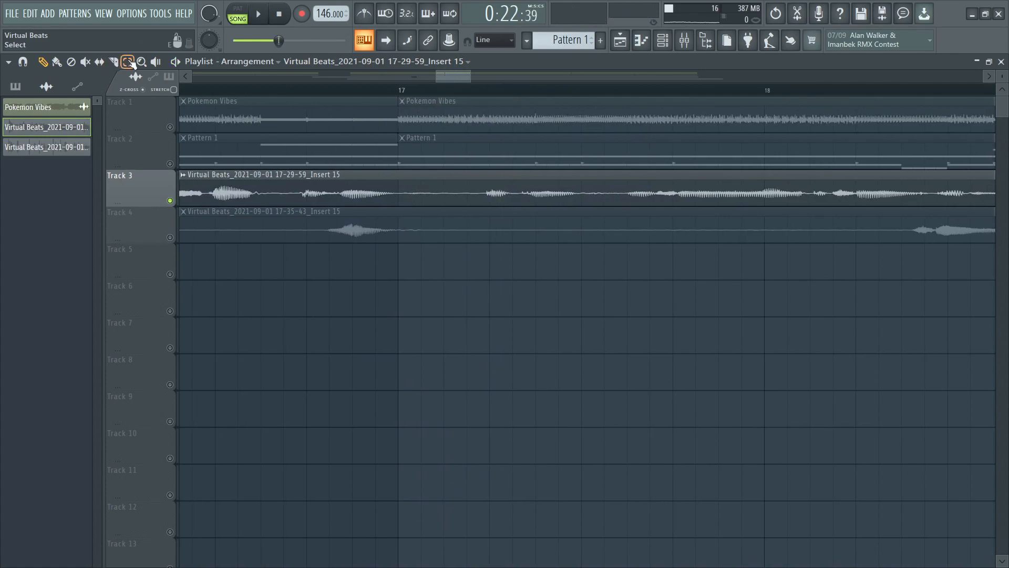
# Step: Cut the gap between phrases out of the Track 3 vocal just after bar 17 and play the edited section back
pyautogui.moveTo(439, 212); pyautogui.dragTo(477, 225)
pyautogui.moveTo(439, 179); pyautogui.dragTo(402, 180)
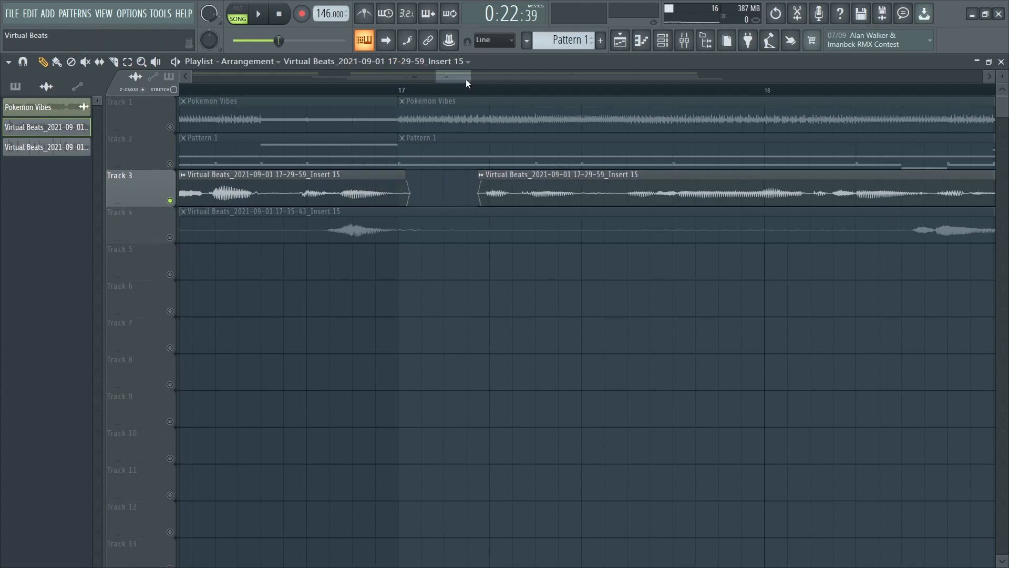
pyautogui.moveTo(467, 77); pyautogui.dragTo(677, 96)
pyautogui.moveTo(435, 75); pyautogui.dragTo(293, 76)
pyautogui.press('space')
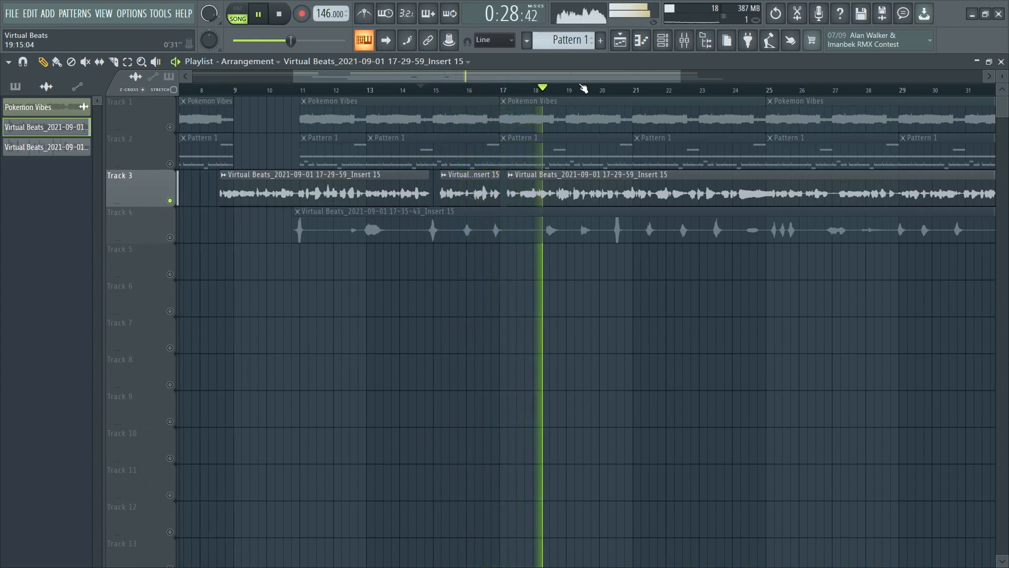
pyautogui.press('space')
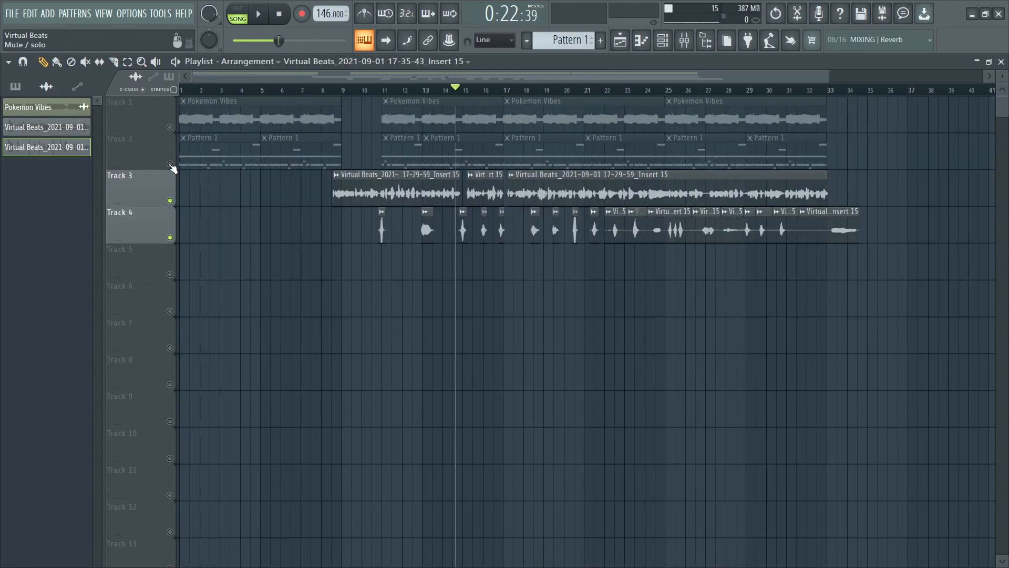
# Step: Unmute Tracks 1 and 2 and set the playback position to bar 8, just before the vocals start
pyautogui.click(170, 163)
pyautogui.click(169, 126)
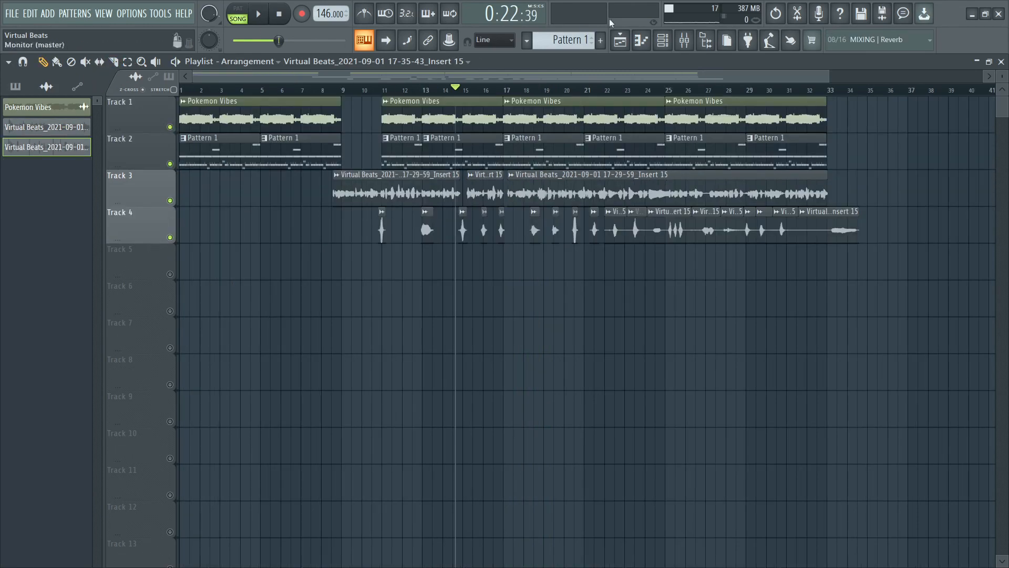
pyautogui.click(685, 40)
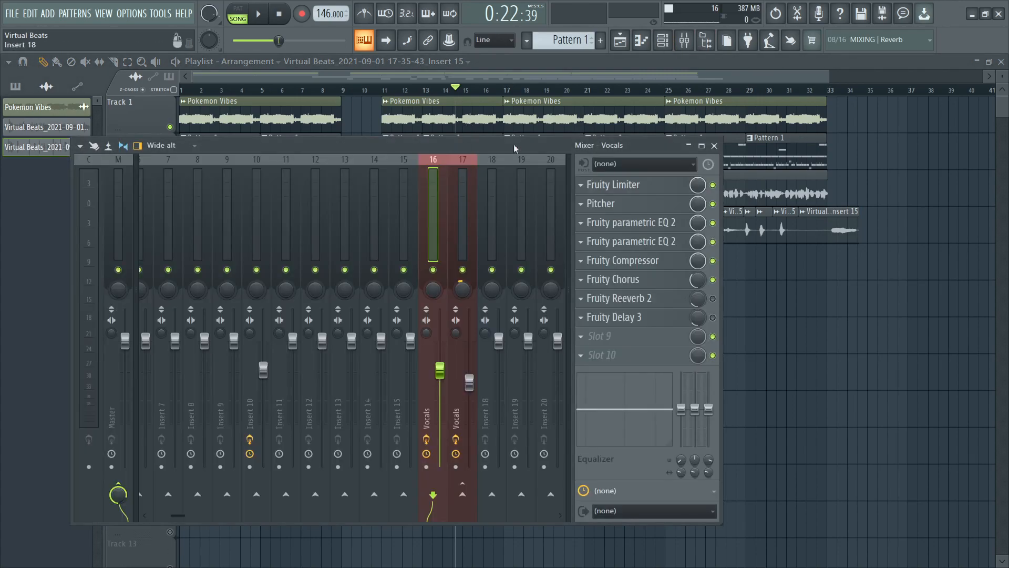
pyautogui.press('F9')
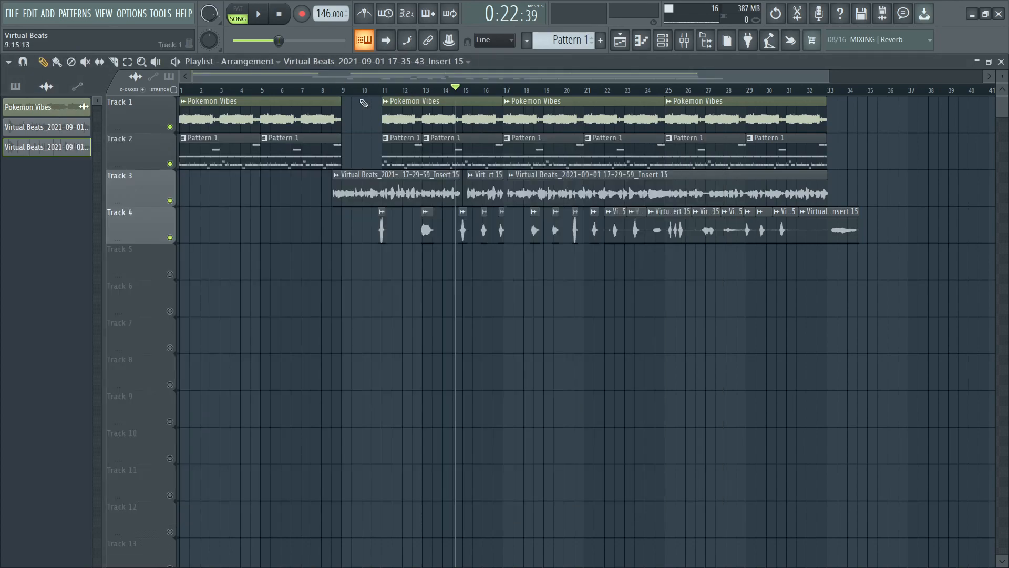
pyautogui.click(322, 90)
# Step: Open Fruity Limiter on Vocals mixer track 16 and load its Noise gate preset
pyautogui.click(684, 40)
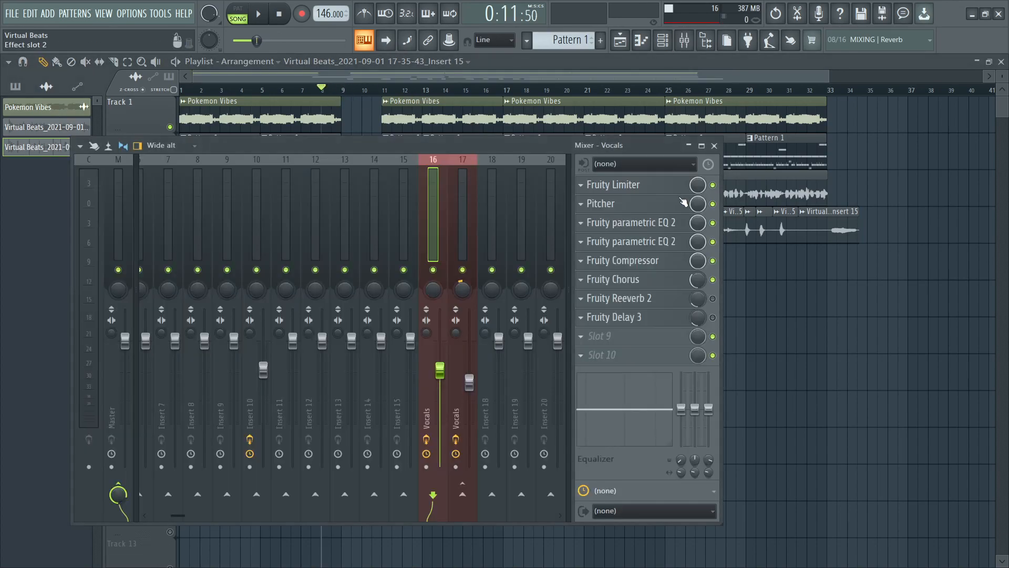
pyautogui.click(650, 189)
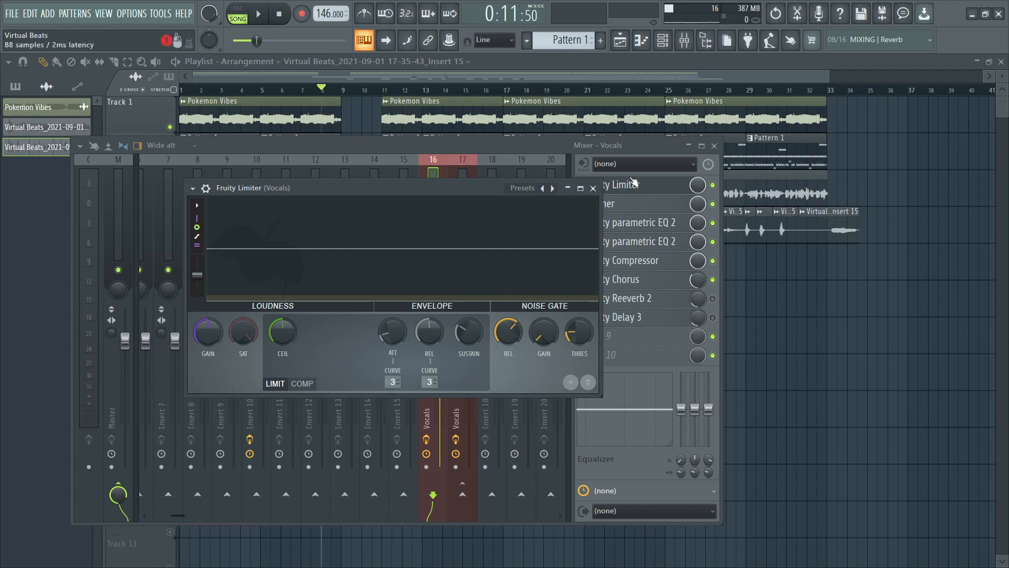
pyautogui.rightClick(379, 193)
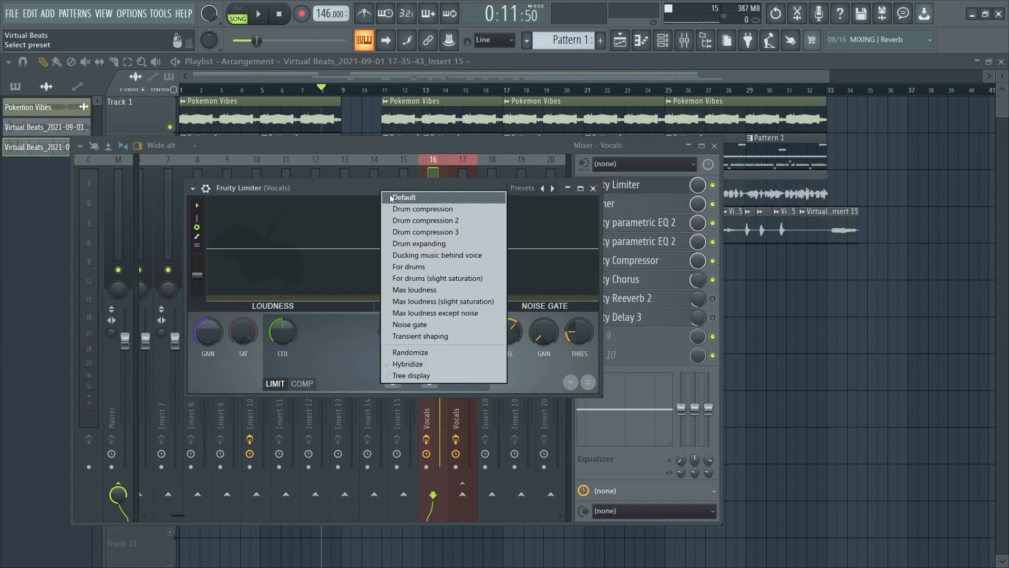
pyautogui.click(416, 183)
pyautogui.moveTo(490, 184); pyautogui.dragTo(400, 106)
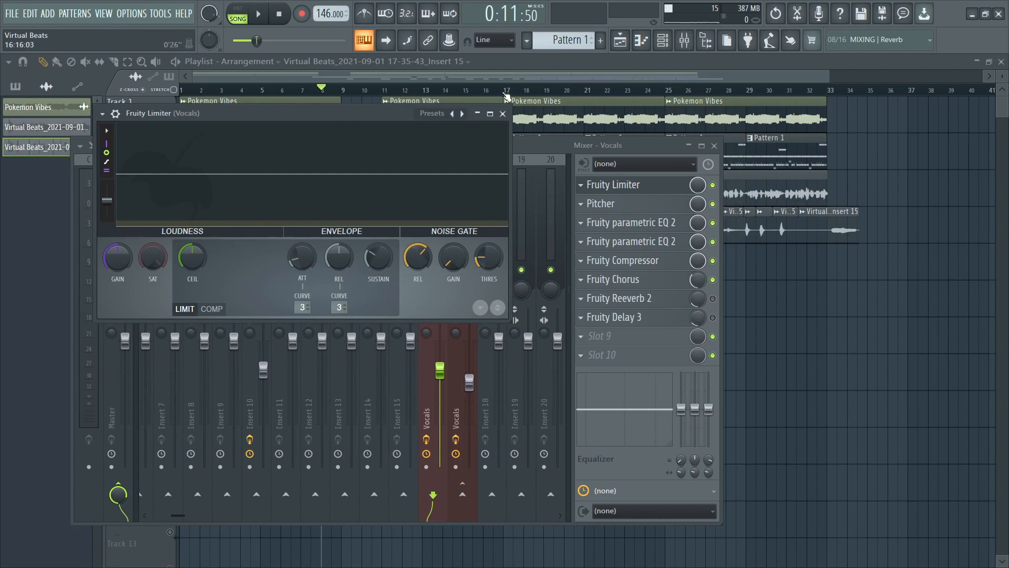
pyautogui.click(438, 114)
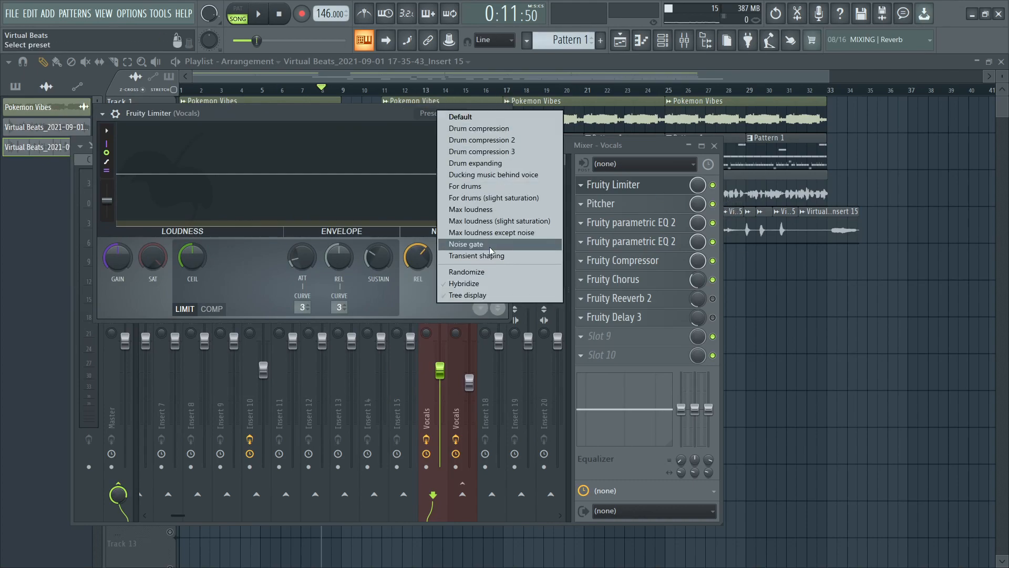
pyautogui.click(491, 248)
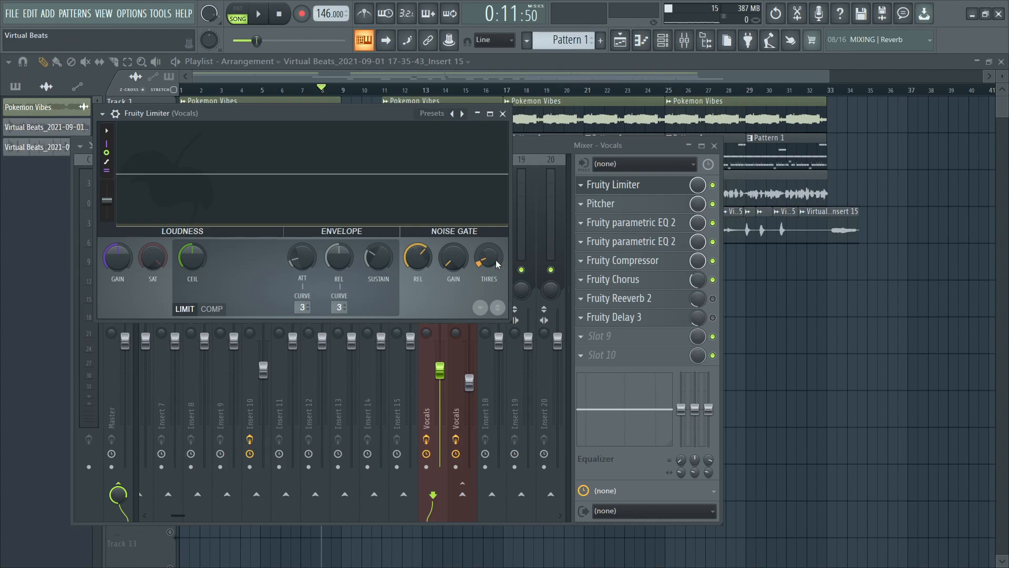
# Step: Raise the Limiter's noise gate threshold well above the preset level and play the vocals to hear the exaggerated gating
pyautogui.moveTo(489, 257); pyautogui.dragTo(489, 228)
pyautogui.press('space')
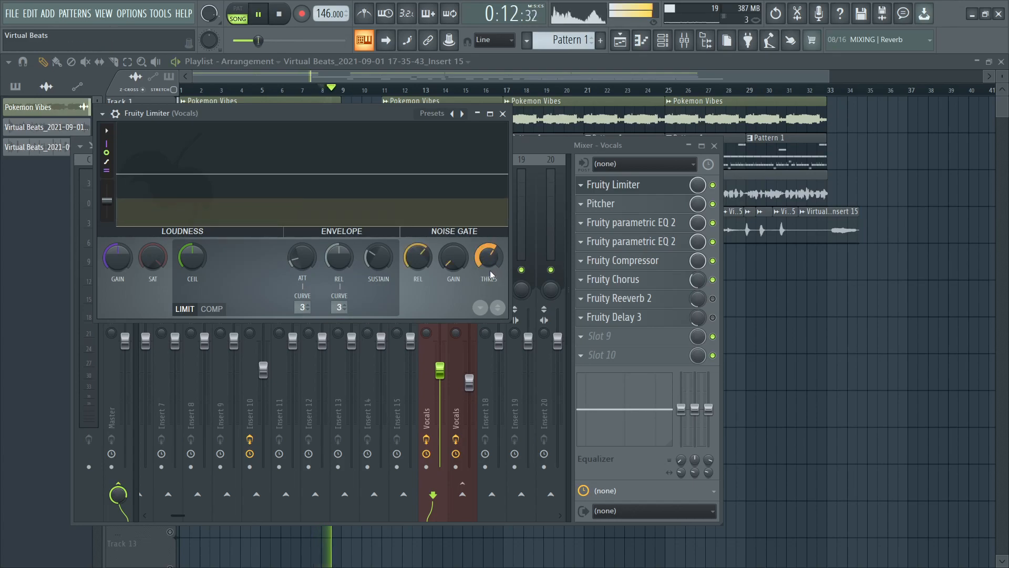
pyautogui.moveTo(485, 261); pyautogui.dragTo(485, 241)
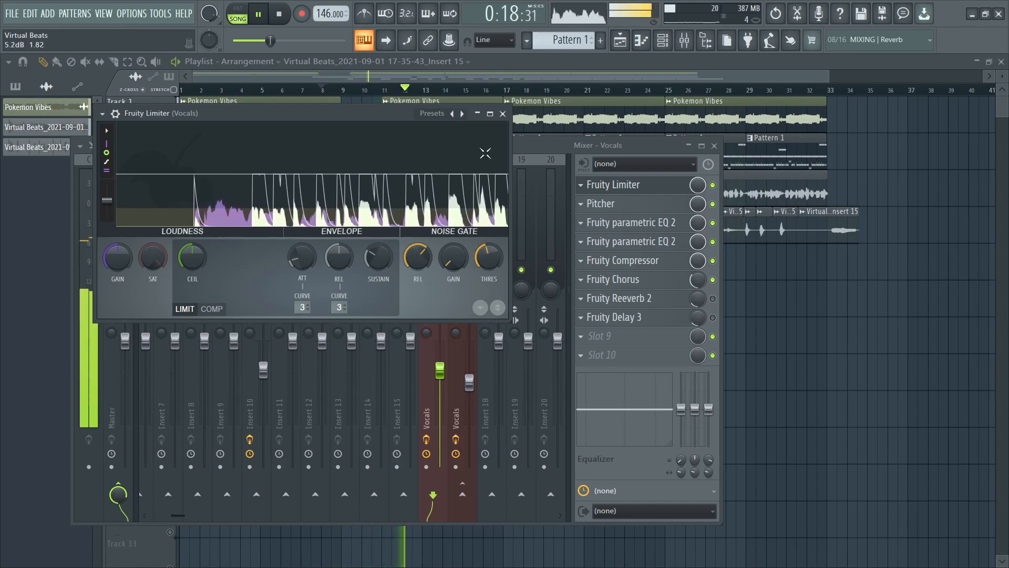
pyautogui.press('space')
# Step: Mute mixer track 17 and lower the track 16 Limiter's noise gate threshold to about -25 dB, checking it during playback
pyautogui.moveTo(405, 113); pyautogui.dragTo(275, 233)
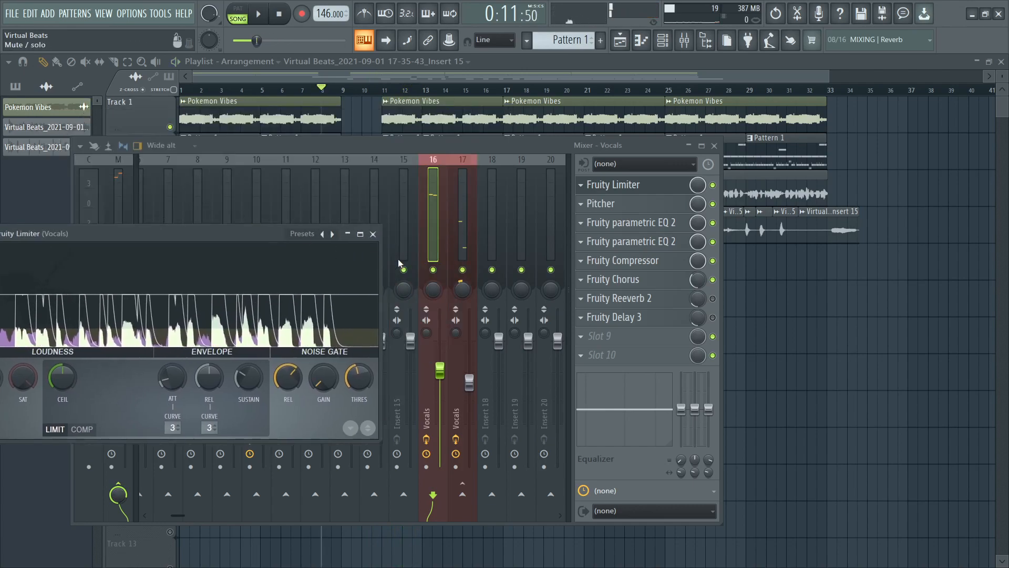
pyautogui.click(463, 270)
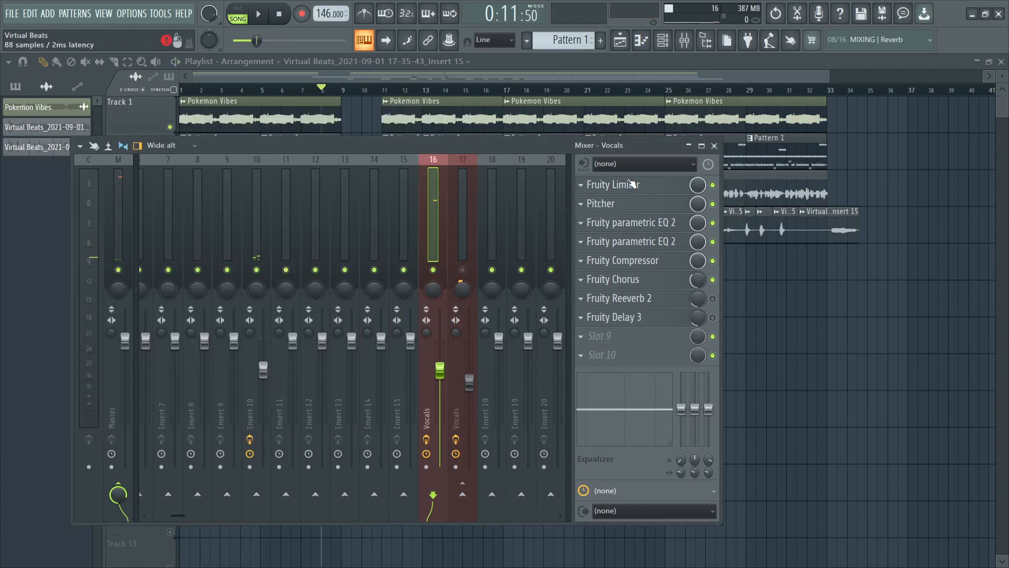
pyautogui.click(629, 185)
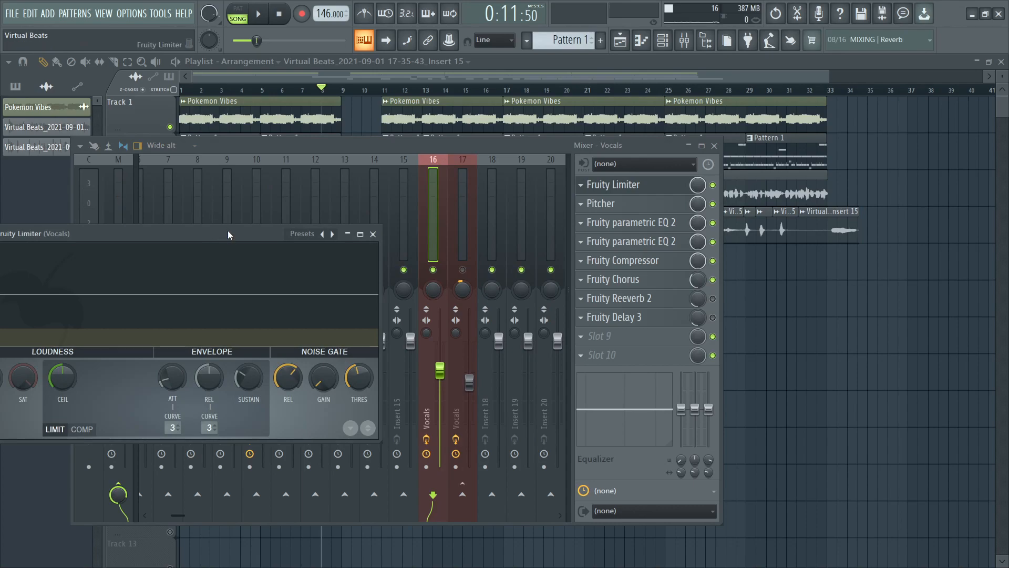
pyautogui.moveTo(229, 235); pyautogui.dragTo(504, 58)
pyautogui.moveTo(632, 192); pyautogui.dragTo(623, 217)
pyautogui.press('space')
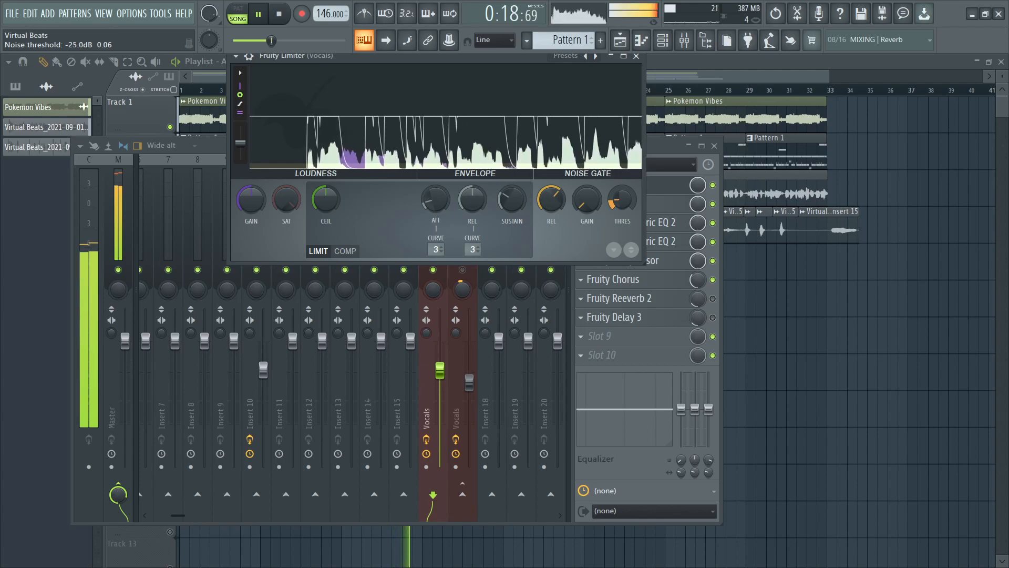
pyautogui.press('space')
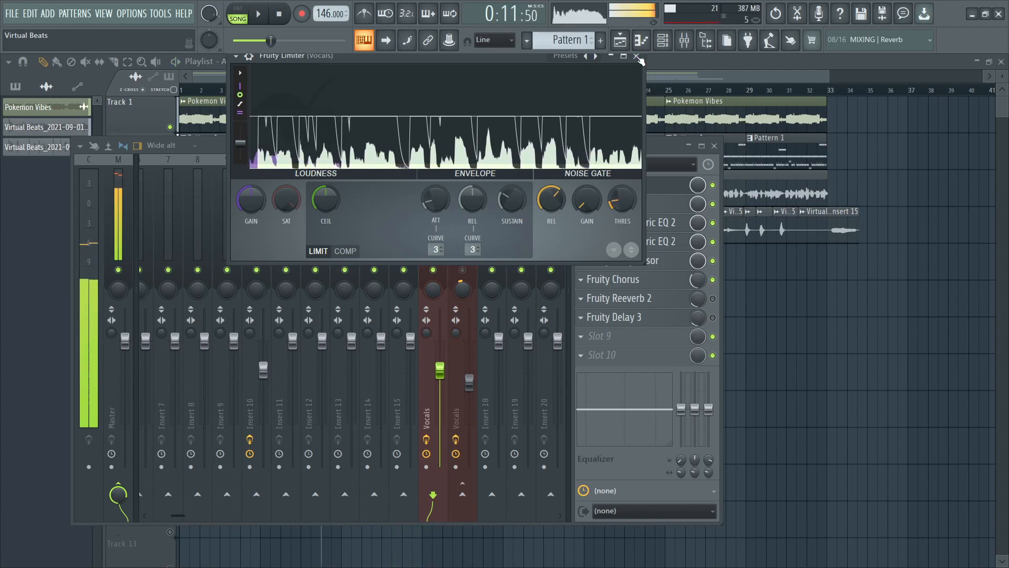
# Step: Close the Limiter and disable every effect slot on mixer track 16 except Fruity Limiter
pyautogui.click(636, 56)
pyautogui.rightClick(716, 187)
pyautogui.click(730, 191)
# Step: Reset the volume fader of Vocals mixer track 16 to its default level
pyautogui.rightClick(444, 361)
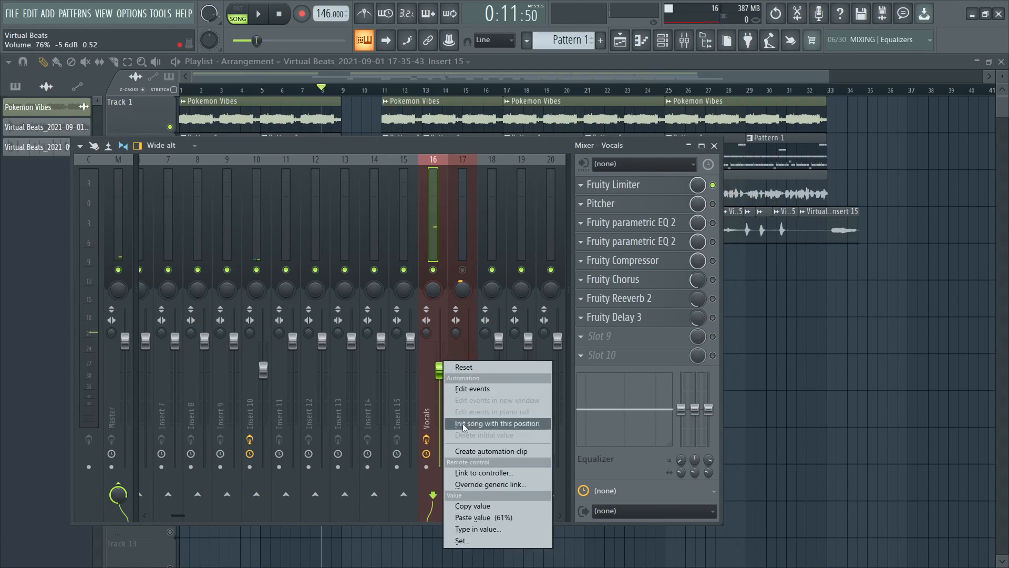
pyautogui.click(428, 343)
pyautogui.rightClick(442, 371)
pyautogui.click(468, 378)
# Step: Solo mixer track 16 and compare the vocal with Fruity Limiter off and back on during playback
pyautogui.press('space')
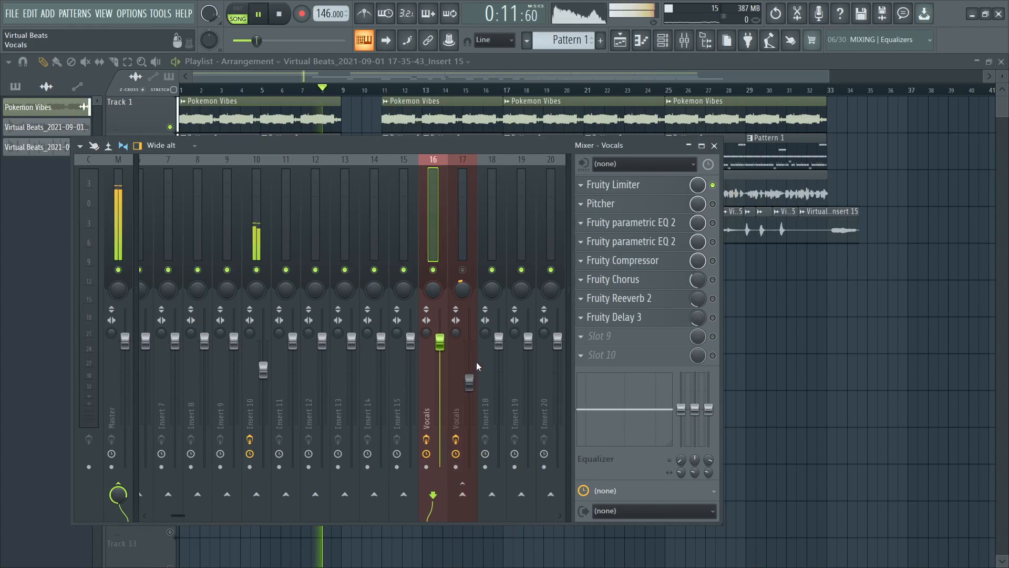
pyautogui.click(678, 181)
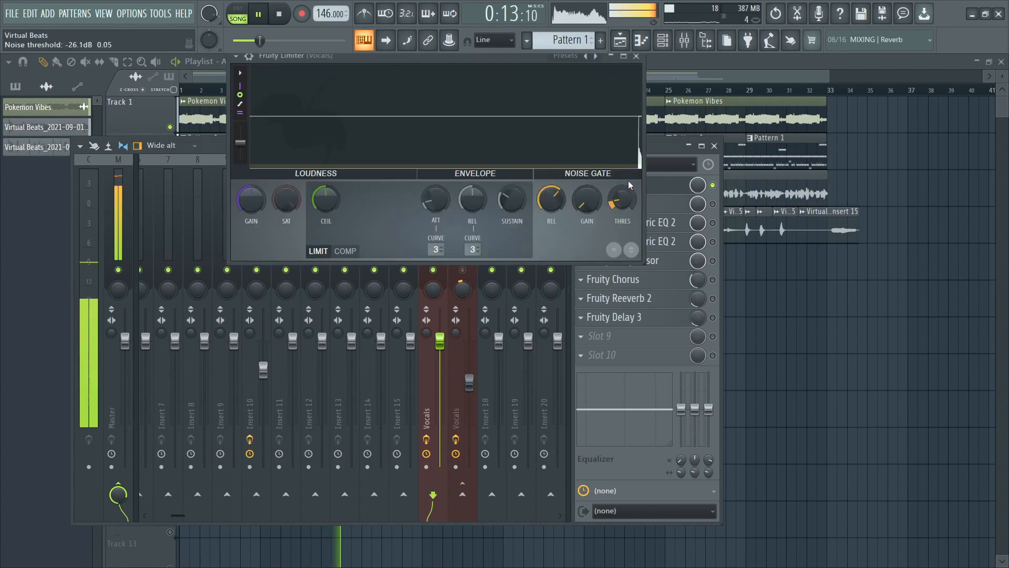
pyautogui.click(713, 185)
pyautogui.rightClick(433, 270)
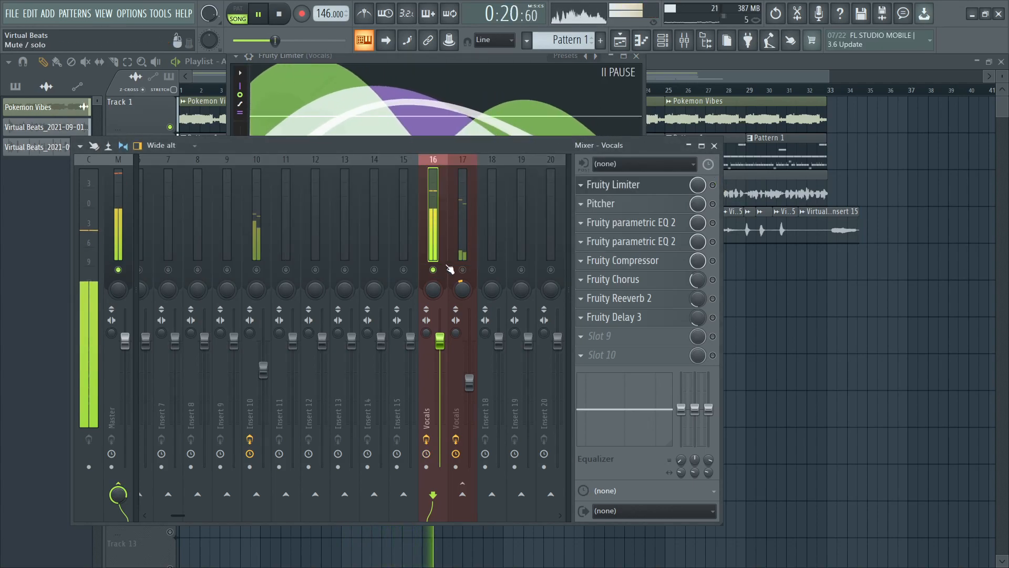
pyautogui.click(713, 185)
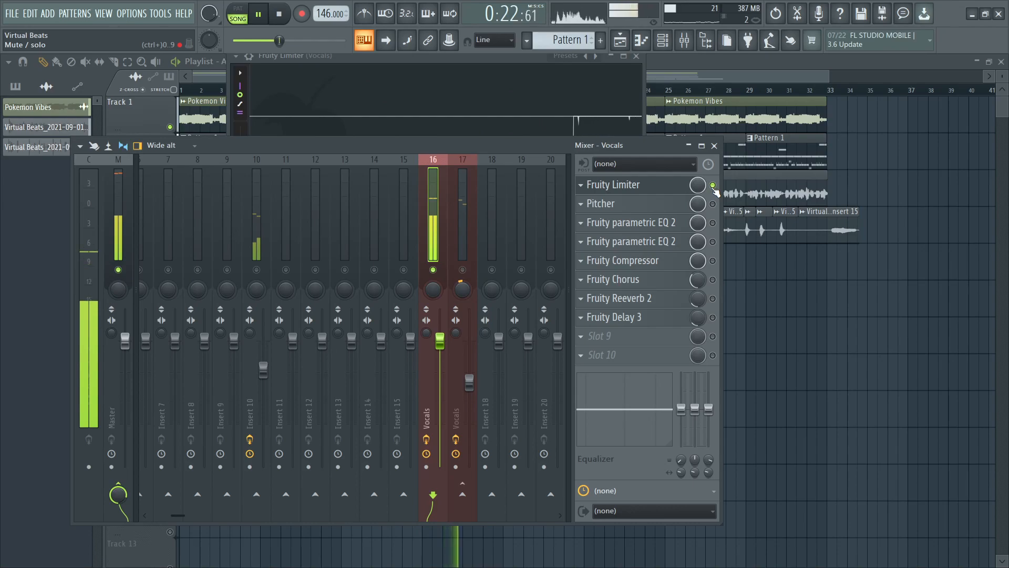
pyautogui.press('space')
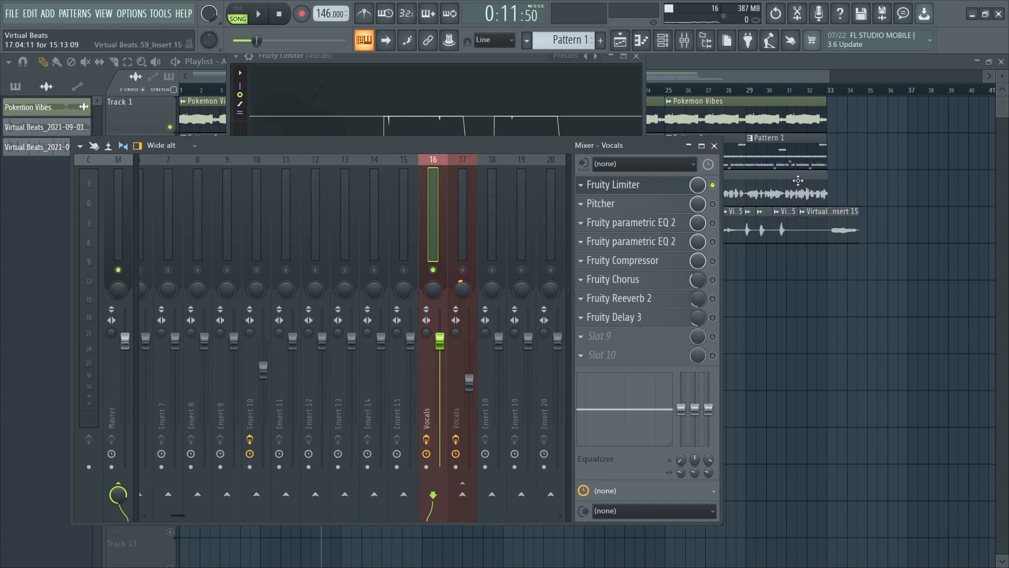
# Step: Open Pitcher on the Vocals track 16 and set its scale to Minor with C# as the key
pyautogui.click(663, 206)
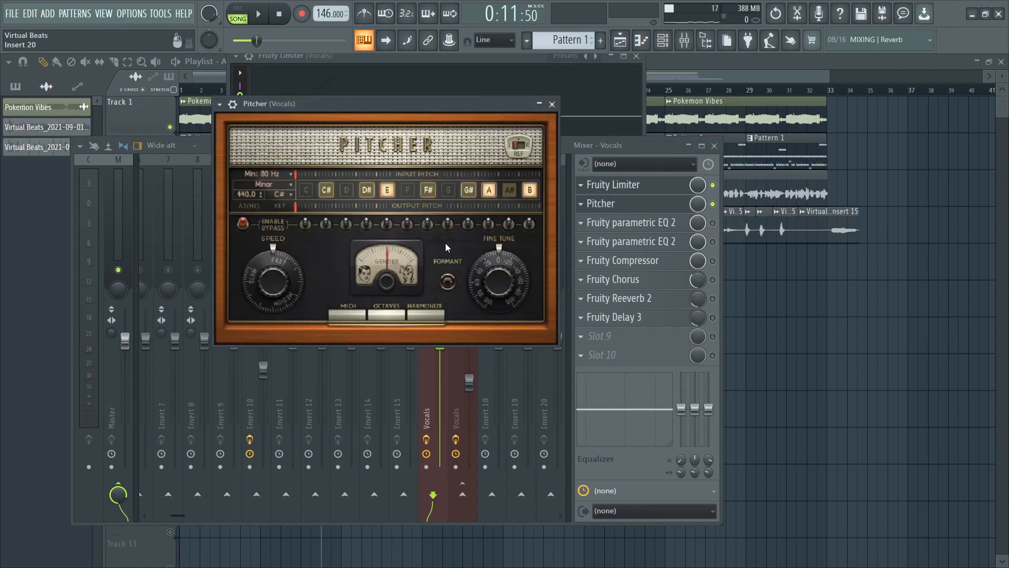
pyautogui.moveTo(440, 118); pyautogui.dragTo(410, 83)
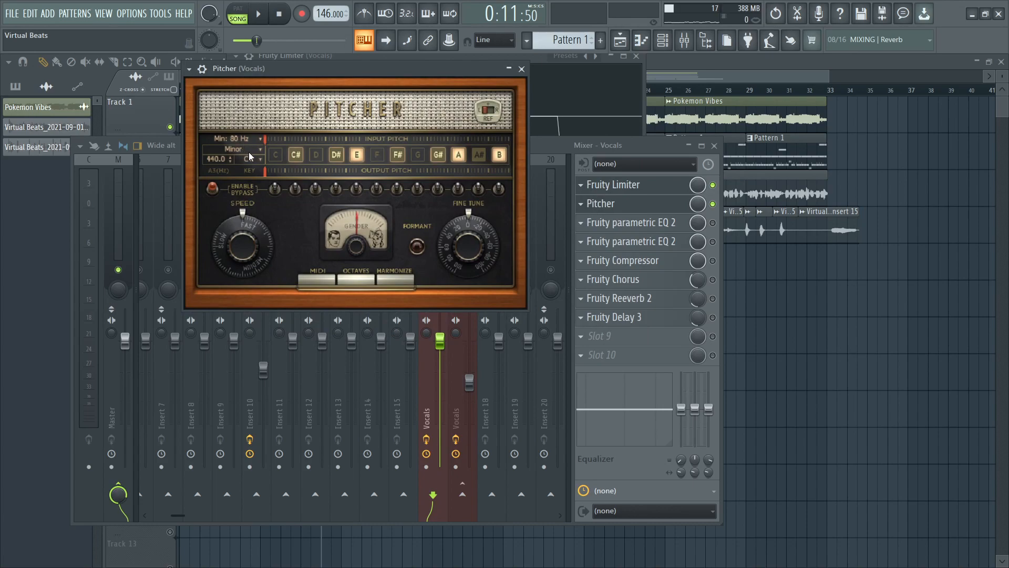
pyautogui.click(241, 149)
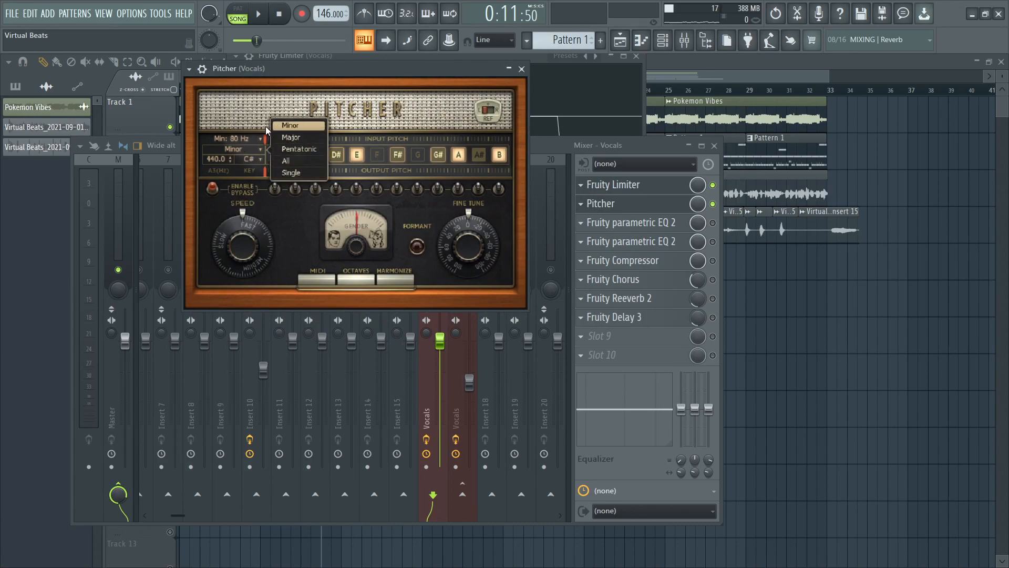
pyautogui.click(294, 124)
pyautogui.click(248, 158)
pyautogui.click(292, 110)
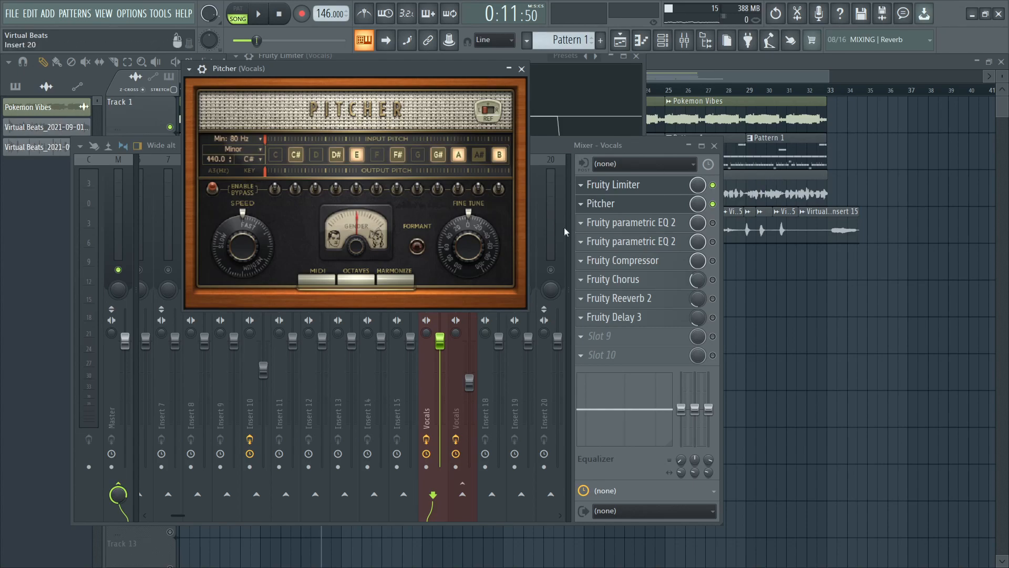
pyautogui.rightClick(597, 207)
pyautogui.click(597, 205)
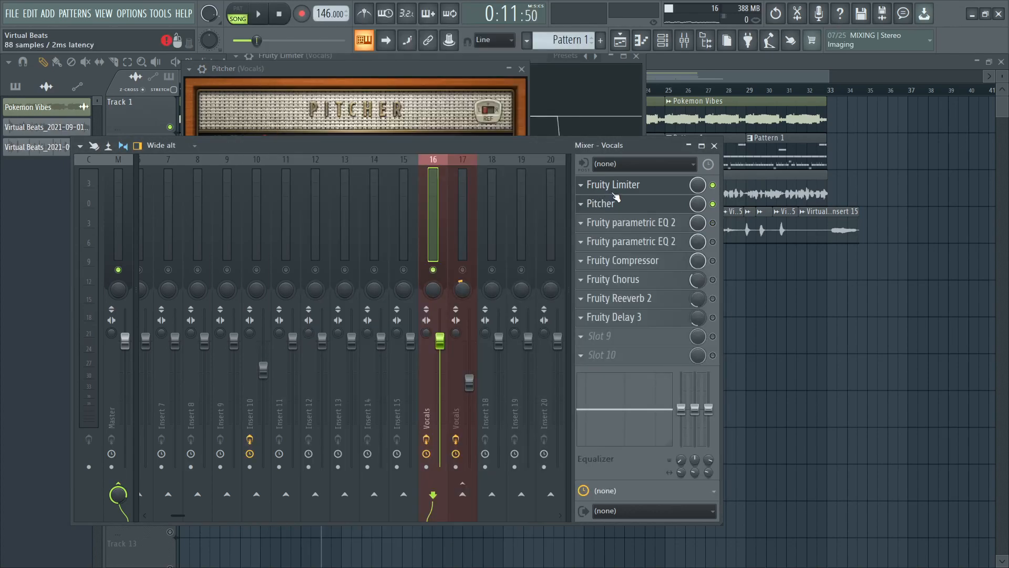
pyautogui.click(666, 239)
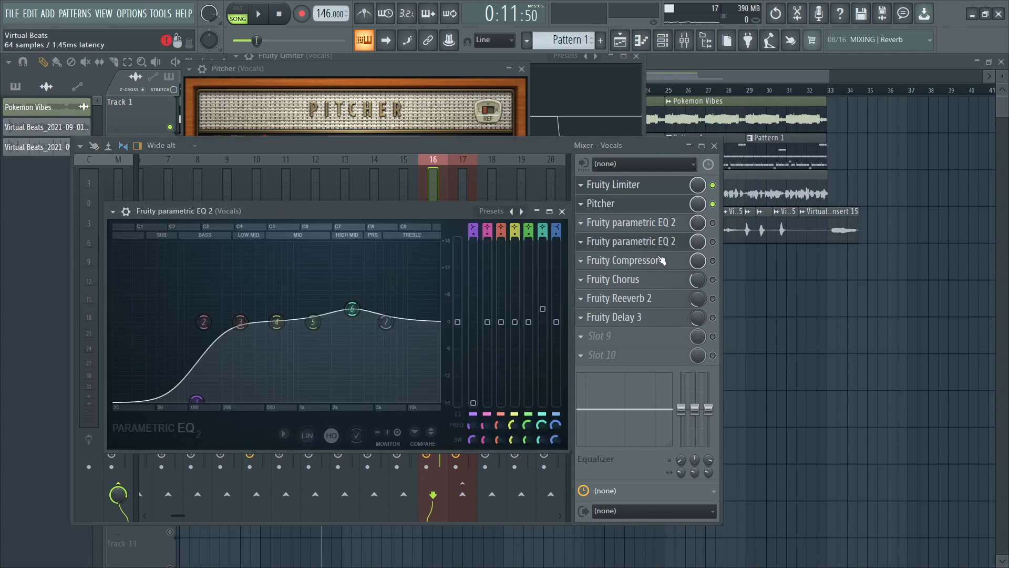
pyautogui.click(664, 244)
pyautogui.click(609, 203)
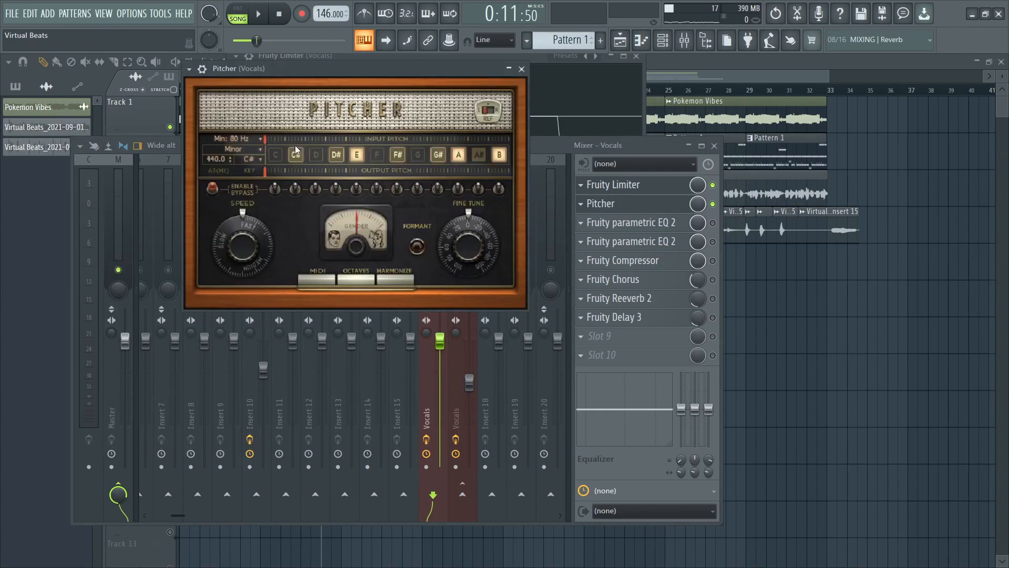
# Step: Set Pitcher's minimum frequency to 80 Hz and its correction speed to the fastest setting
pyautogui.click(245, 139)
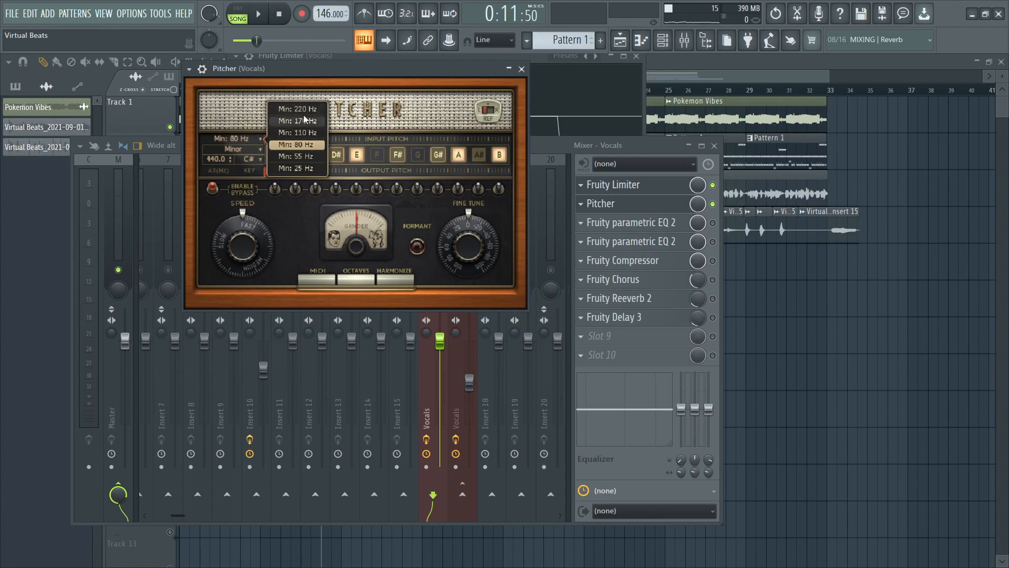
pyautogui.click(297, 148)
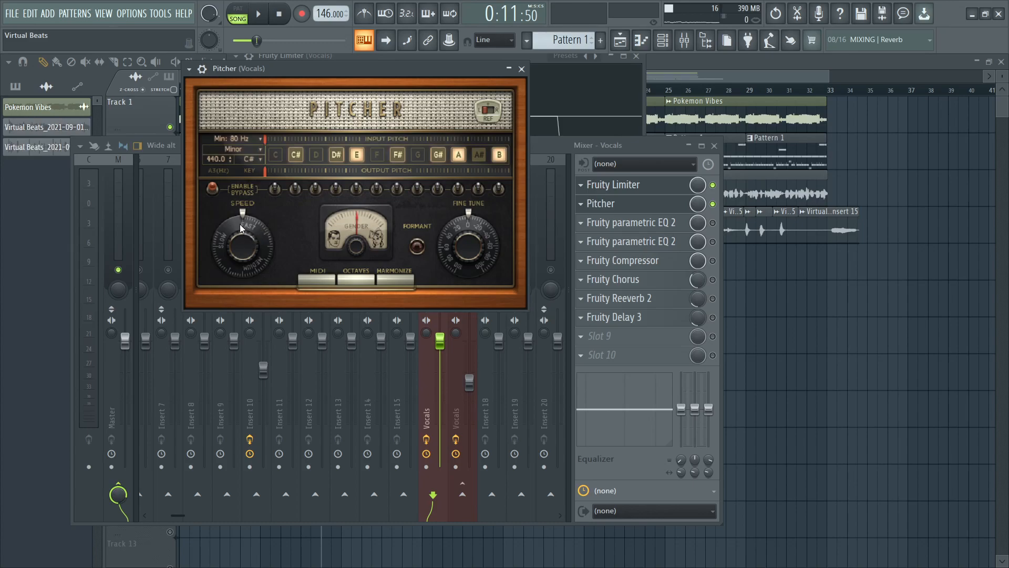
pyautogui.moveTo(241, 229); pyautogui.dragTo(240, 200)
pyautogui.moveTo(241, 244); pyautogui.dragTo(242, 216)
# Step: Audition Pitcher's Fine Tune at 100 during playback and return the knob to its original setting
pyautogui.press('space')
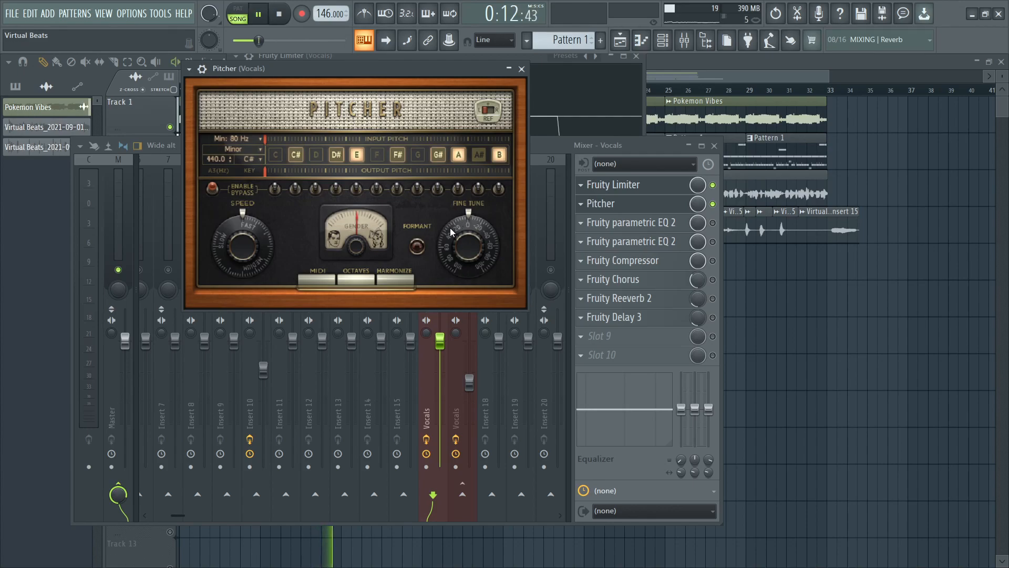
pyautogui.moveTo(450, 228); pyautogui.dragTo(450, 184)
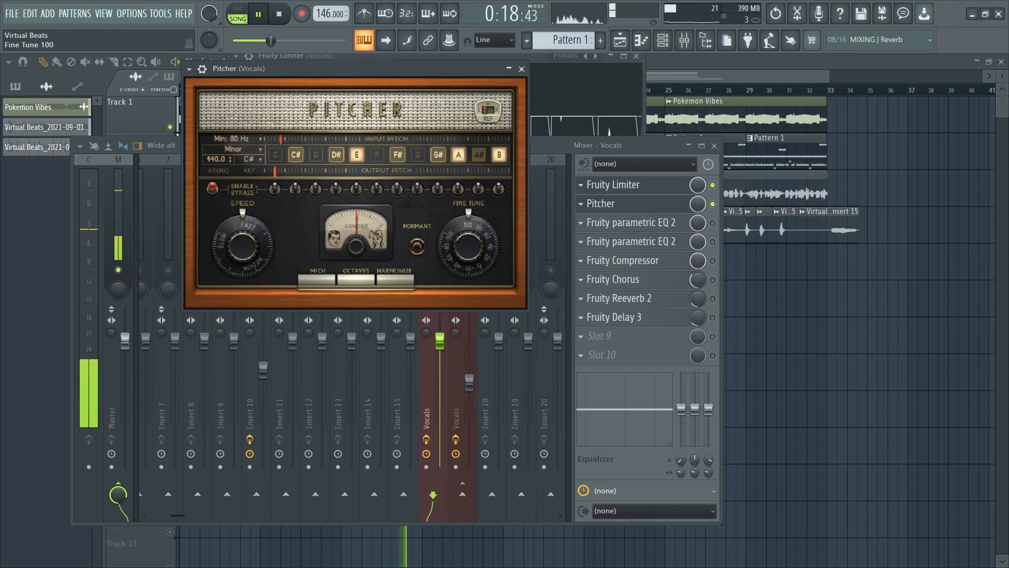
pyautogui.press('space')
pyautogui.moveTo(450, 184)
pyautogui.mouseDown()
pyautogui.moveTo(450, 263)
pyautogui.moveTo(450, 184)
pyautogui.moveTo(450, 222)
pyautogui.mouseUp()
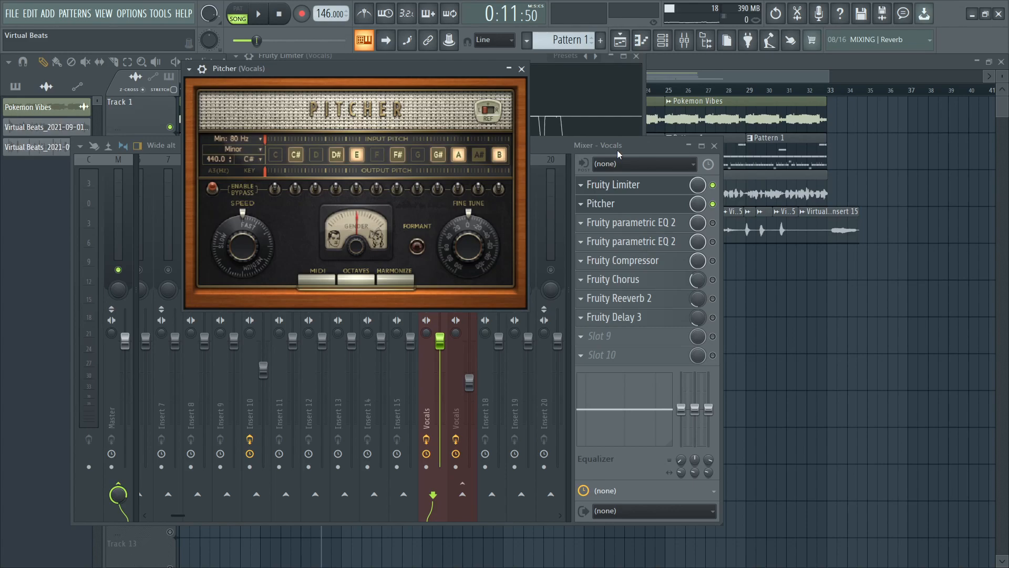
# Step: Open the first Fruity parametric EQ 2 on the Vocals track and load its Default preset
pyautogui.click(660, 224)
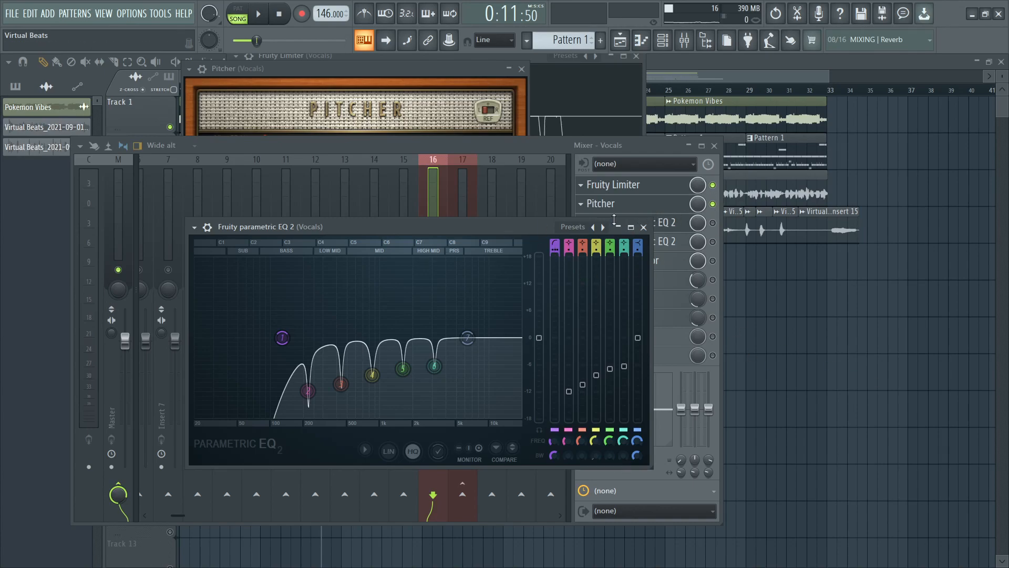
pyautogui.click(566, 230)
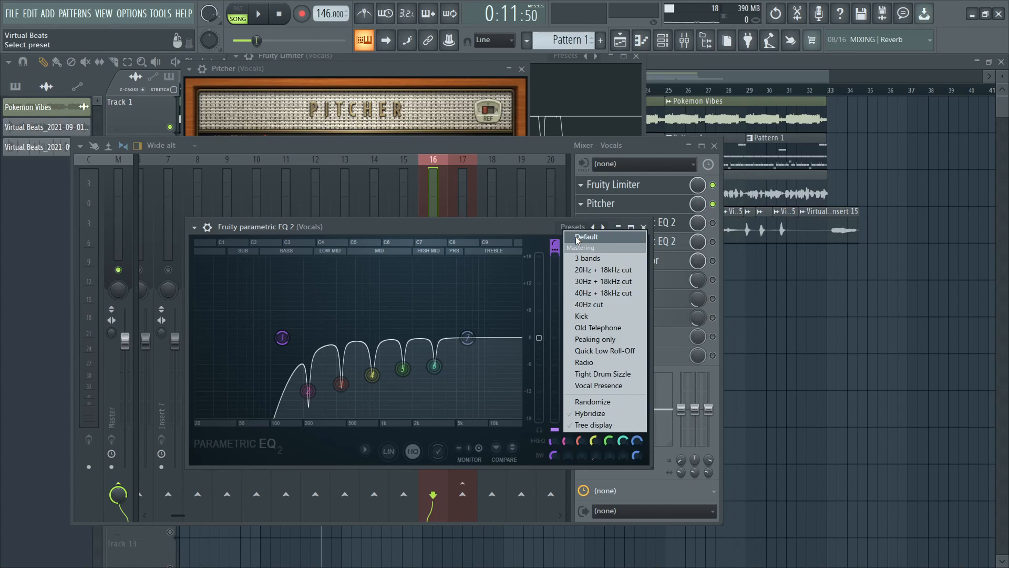
pyautogui.click(577, 237)
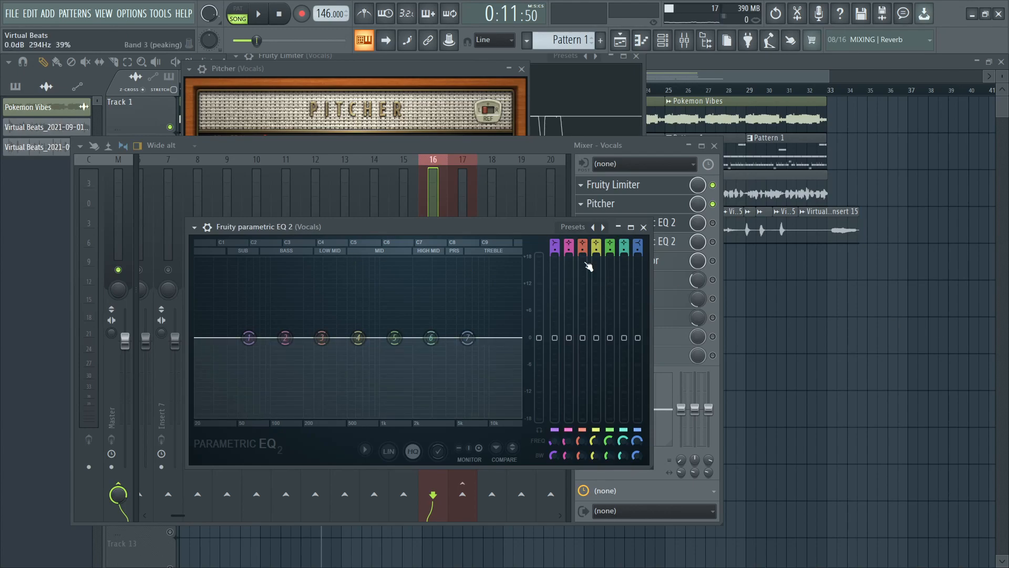
# Step: Change EQ band 1 to a high pass, shift its cutoff lower, and enable the first parametric EQ slot
pyautogui.rightClick(249, 339)
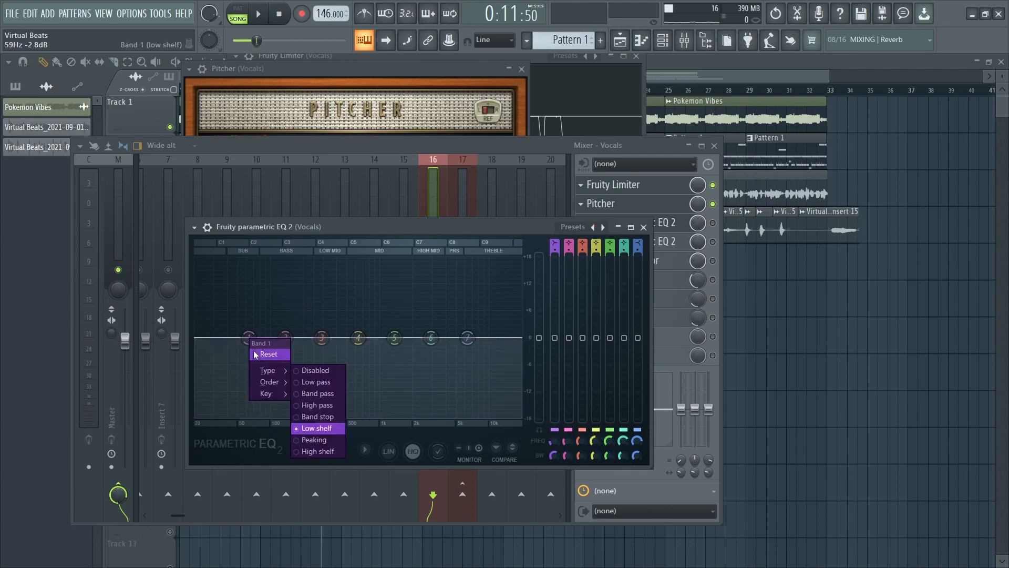
pyautogui.moveTo(268, 370)
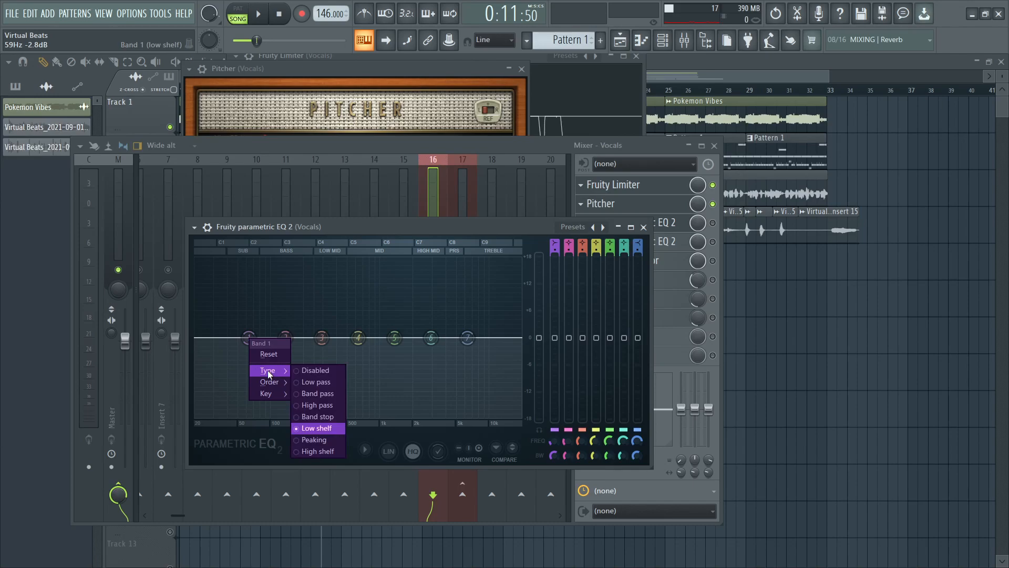
pyautogui.click(317, 405)
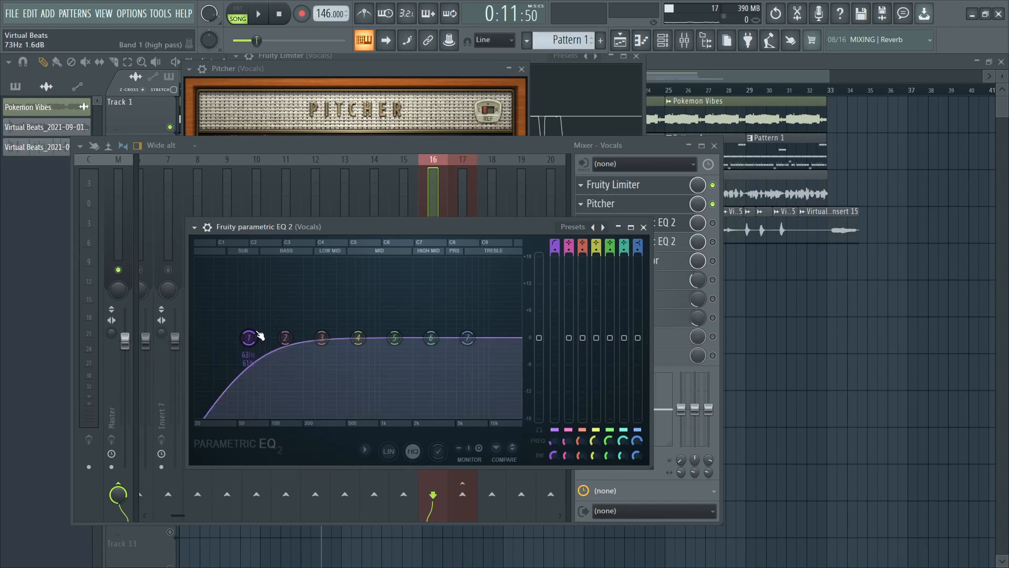
pyautogui.moveTo(247, 339)
pyautogui.mouseDown()
pyautogui.moveTo(320, 341)
pyautogui.moveTo(225, 338)
pyautogui.moveTo(515, 338)
pyautogui.moveTo(196, 338)
pyautogui.moveTo(231, 338)
pyautogui.mouseUp()
pyautogui.click(713, 224)
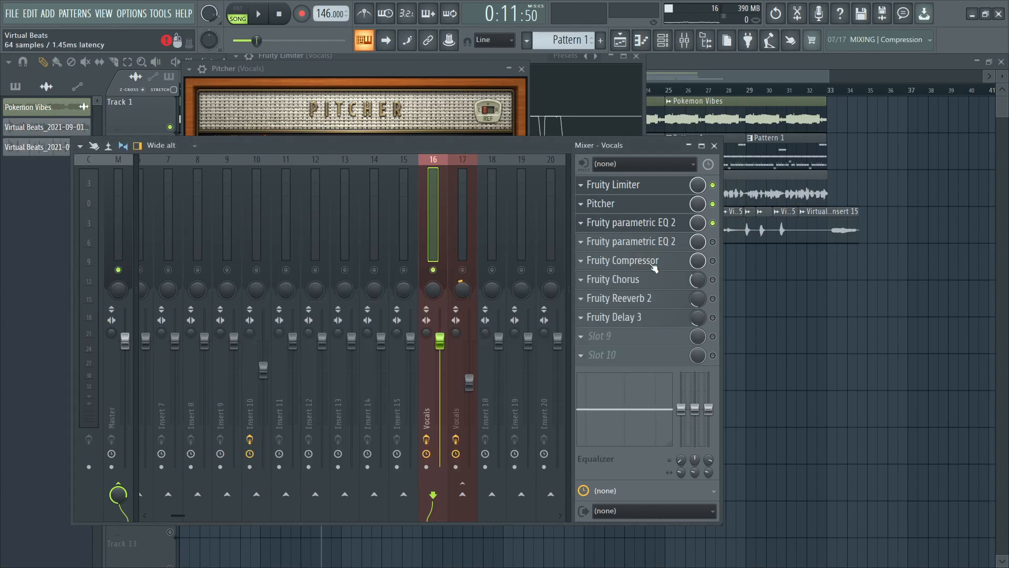
# Step: Reopen the first parametric EQ and raise band 1's cutoff to about 185 Hz during playback
pyautogui.press('space')
pyautogui.click(640, 224)
pyautogui.moveTo(231, 337); pyautogui.dragTo(301, 338)
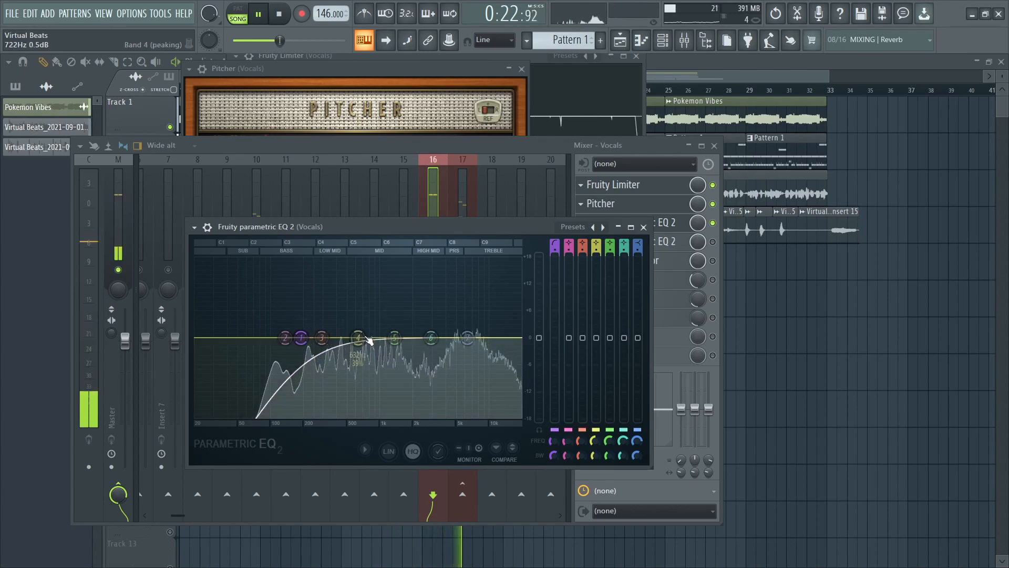
pyautogui.press('space')
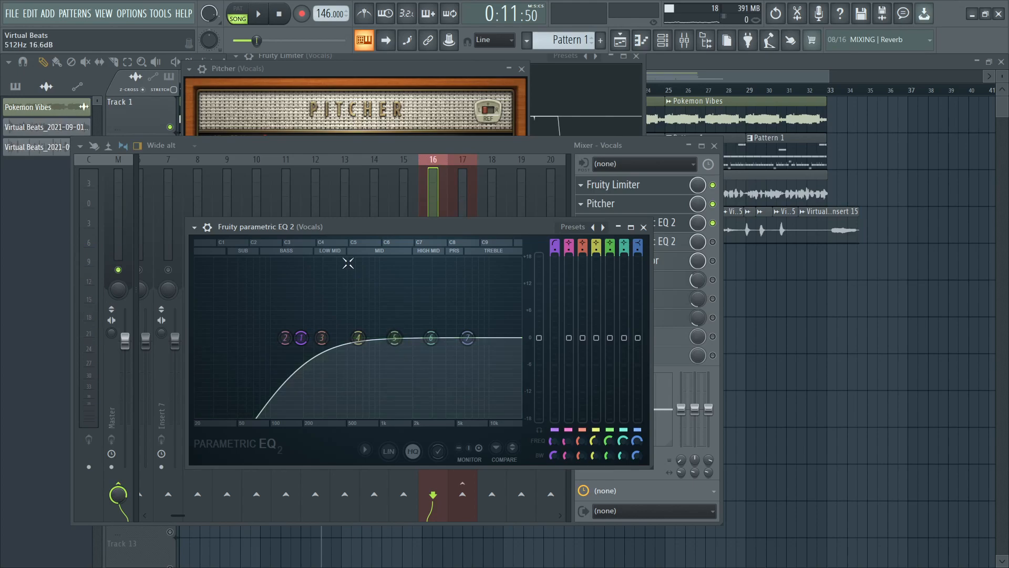
# Step: Lower band 1's high-pass cutoff and adjust it by ear to about 118 Hz during playback
pyautogui.moveTo(300, 337); pyautogui.dragTo(282, 337)
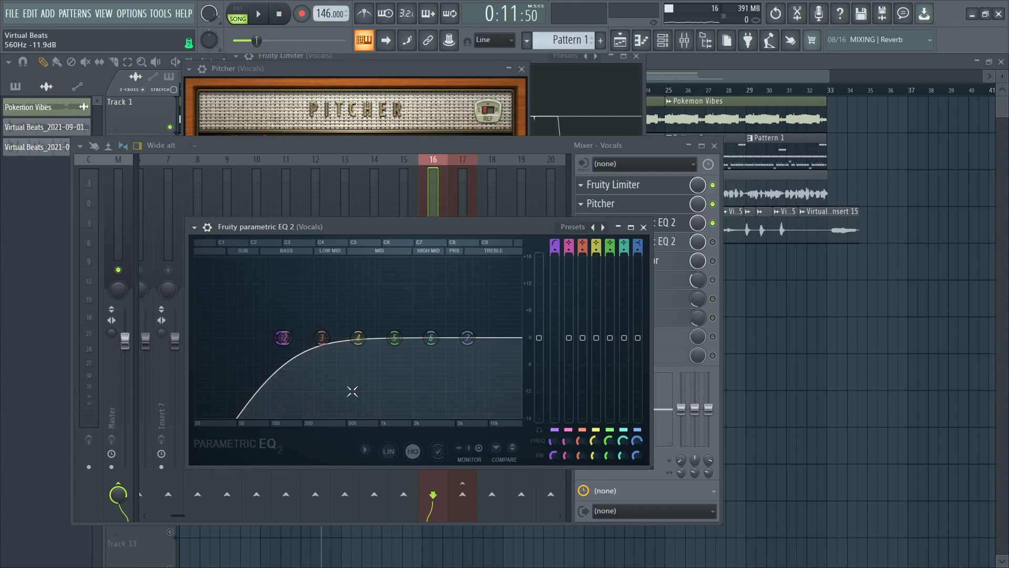
pyautogui.moveTo(283, 337)
pyautogui.mouseDown()
pyautogui.moveTo(241, 338)
pyautogui.moveTo(284, 337)
pyautogui.mouseUp()
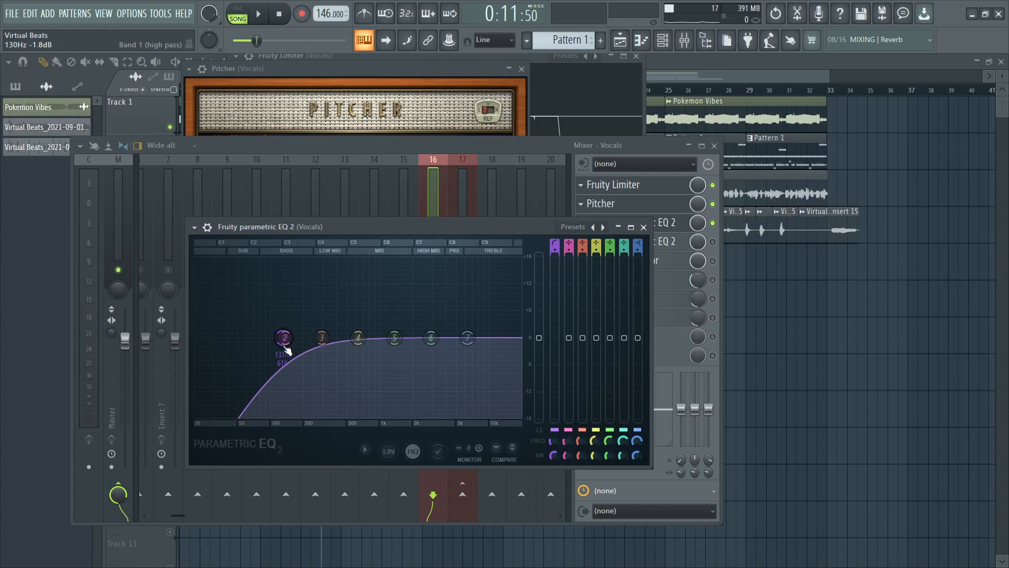
pyautogui.moveTo(285, 338)
pyautogui.mouseDown()
pyautogui.moveTo(283, 402)
pyautogui.moveTo(285, 338)
pyautogui.moveTo(379, 337)
pyautogui.moveTo(200, 337)
pyautogui.moveTo(394, 337)
pyautogui.moveTo(267, 338)
pyautogui.mouseUp()
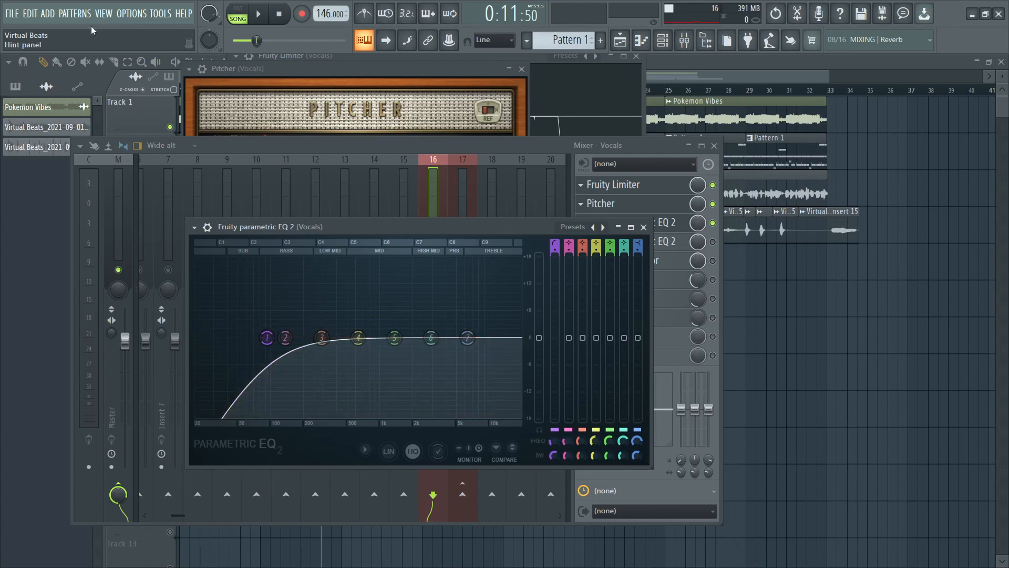
pyautogui.press('space')
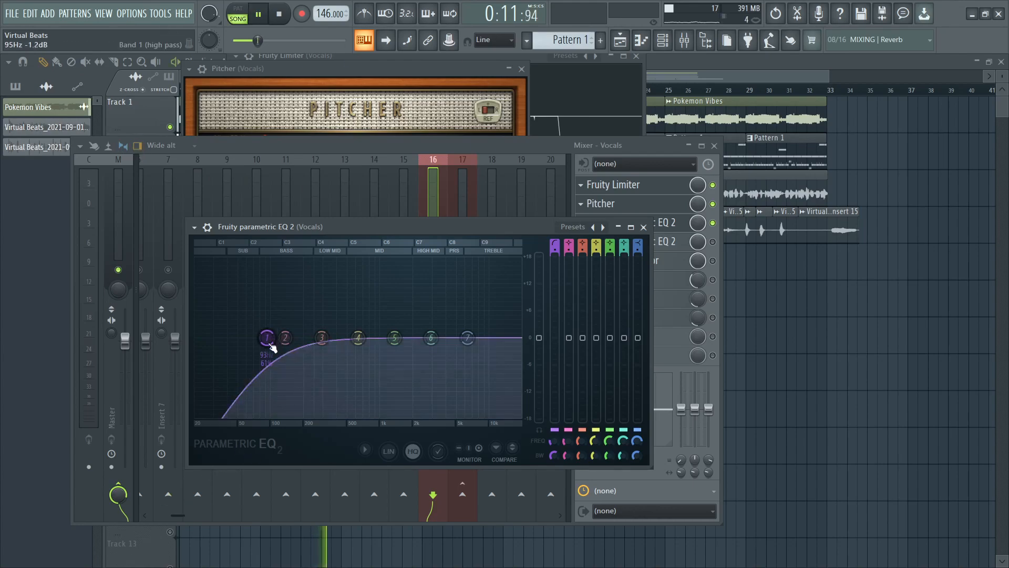
pyautogui.moveTo(274, 337)
pyautogui.mouseDown()
pyautogui.moveTo(285, 337)
pyautogui.moveTo(263, 337)
pyautogui.moveTo(285, 337)
pyautogui.moveTo(276, 343)
pyautogui.mouseUp()
pyautogui.press('space')
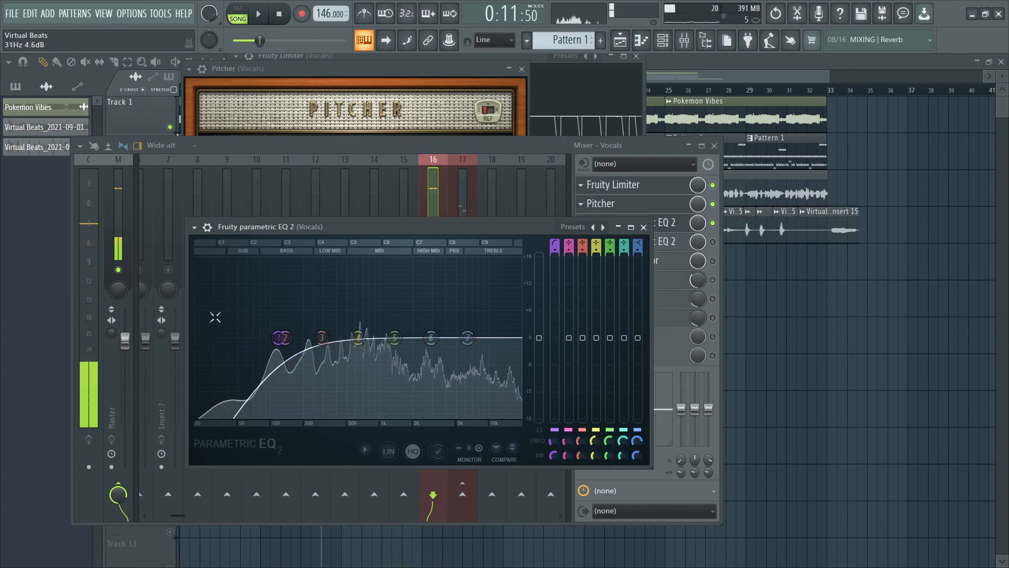
# Step: Make band 1's high-pass slope steeper and set its cutoff to about 130 Hz while the vocal plays
pyautogui.click(558, 249)
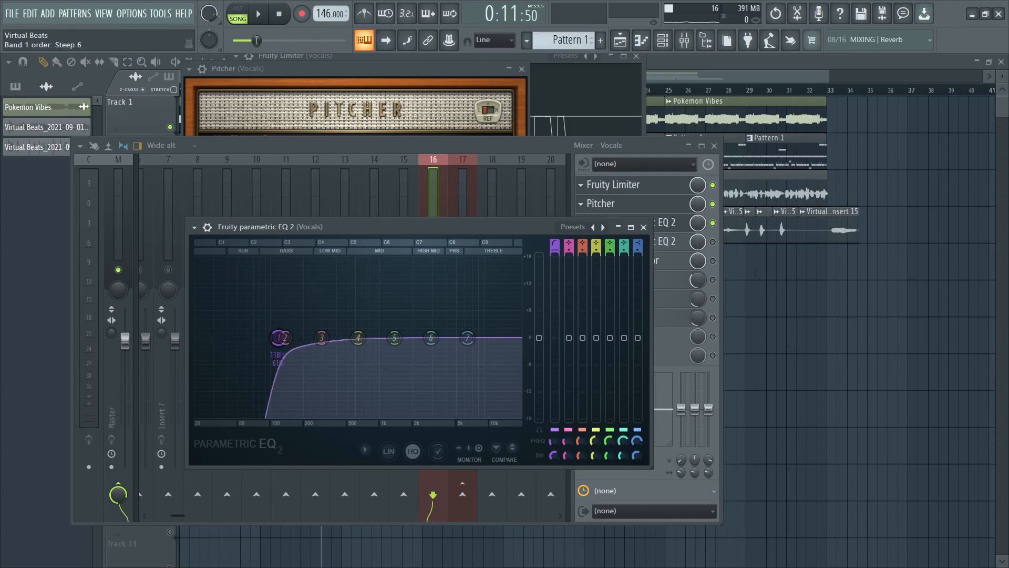
pyautogui.press('space')
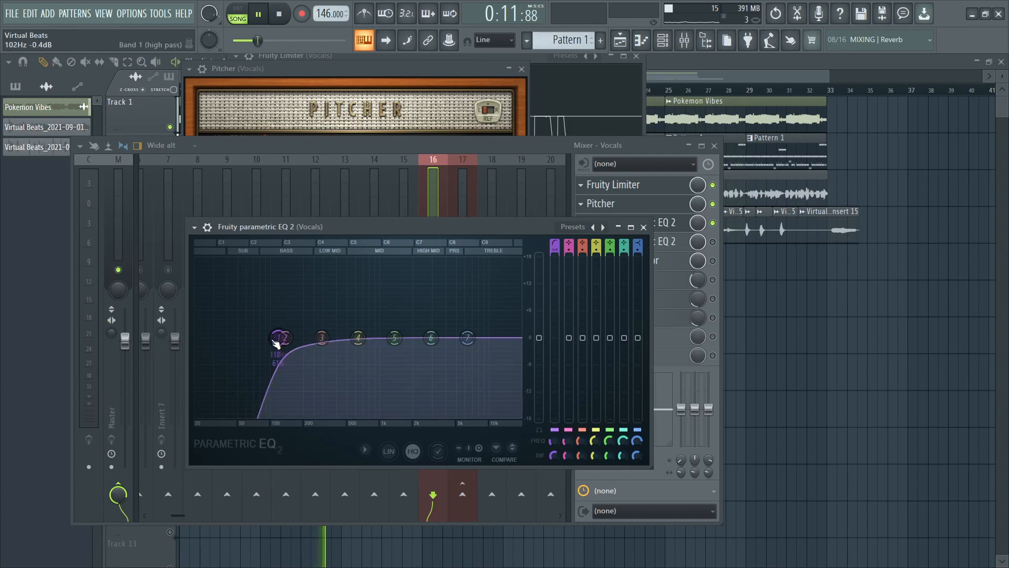
pyautogui.moveTo(275, 341)
pyautogui.mouseDown()
pyautogui.moveTo(266, 339)
pyautogui.moveTo(284, 338)
pyautogui.mouseUp()
pyautogui.press('space')
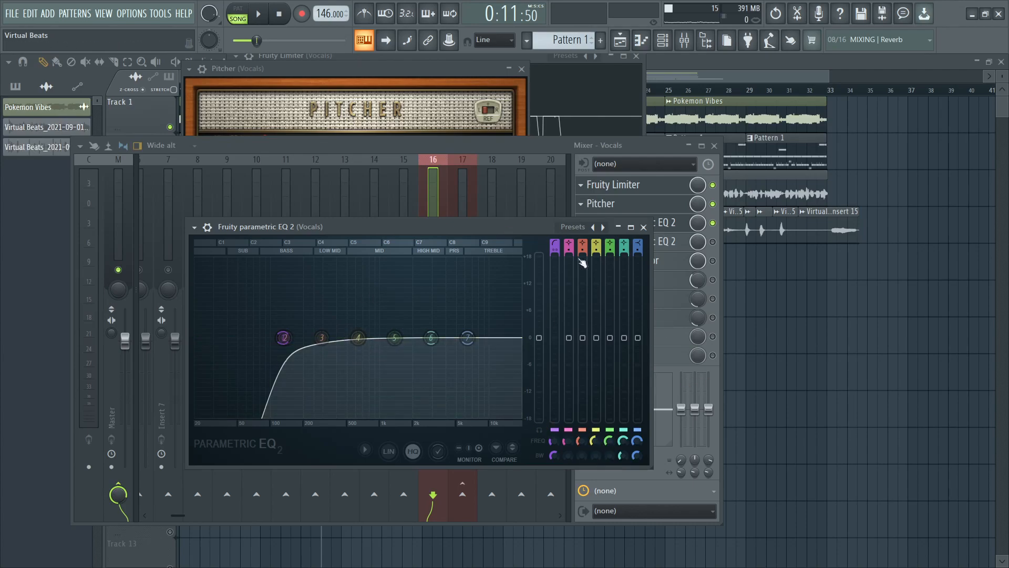
# Step: Boost band 2 near 185 Hz, try band 6 at 18 dB with 0% bandwidth, and reset band 6
pyautogui.moveTo(284, 338); pyautogui.dragTo(301, 264)
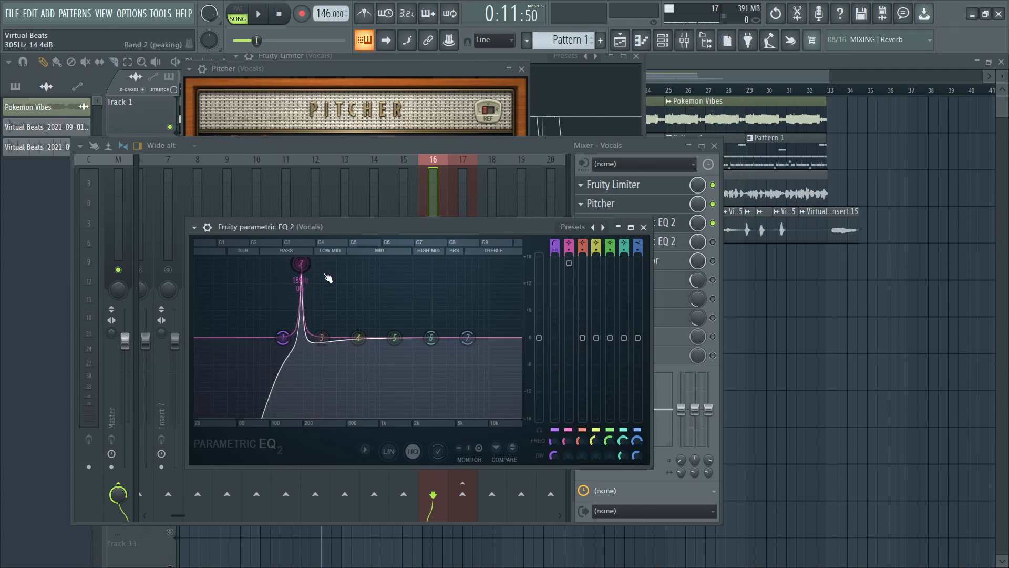
pyautogui.moveTo(624, 338); pyautogui.dragTo(624, 256)
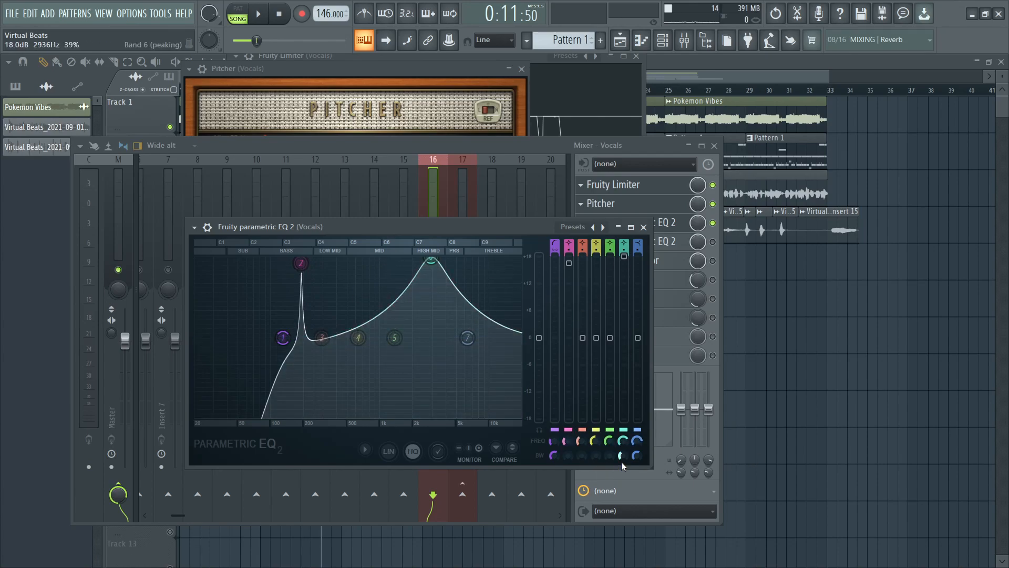
pyautogui.moveTo(621, 456); pyautogui.dragTo(621, 494)
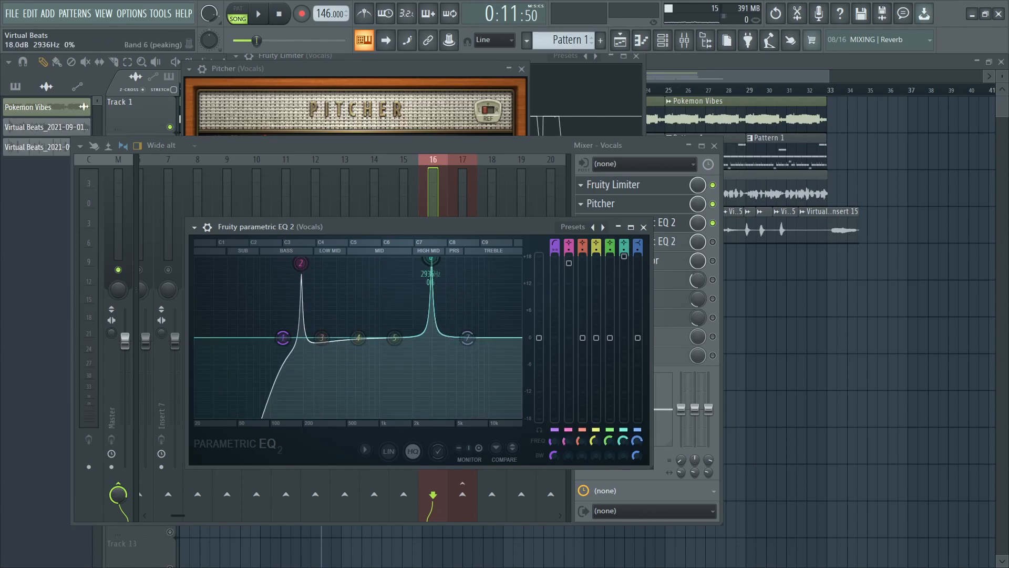
pyautogui.rightClick(626, 257)
pyautogui.click(634, 260)
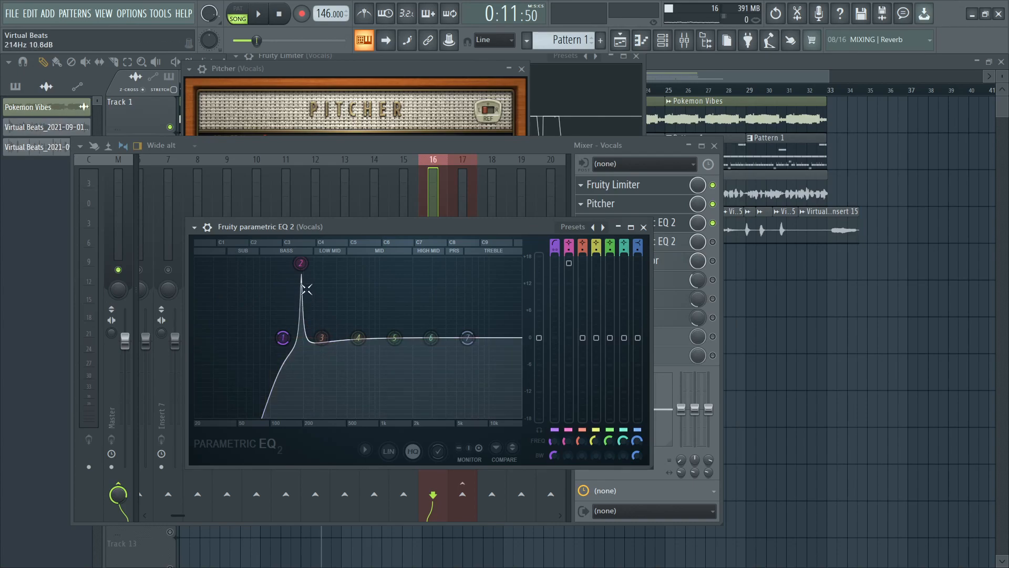
# Step: Reset band 2, narrow its bandwidth to 0%, and raise it to about 17.2 dB at 217 Hz, checking it in playback
pyautogui.moveTo(301, 263)
pyautogui.mouseDown()
pyautogui.moveTo(282, 258)
pyautogui.moveTo(326, 258)
pyautogui.moveTo(282, 257)
pyautogui.moveTo(329, 259)
pyautogui.moveTo(302, 258)
pyautogui.mouseUp()
pyautogui.rightClick(301, 257)
pyautogui.click(320, 274)
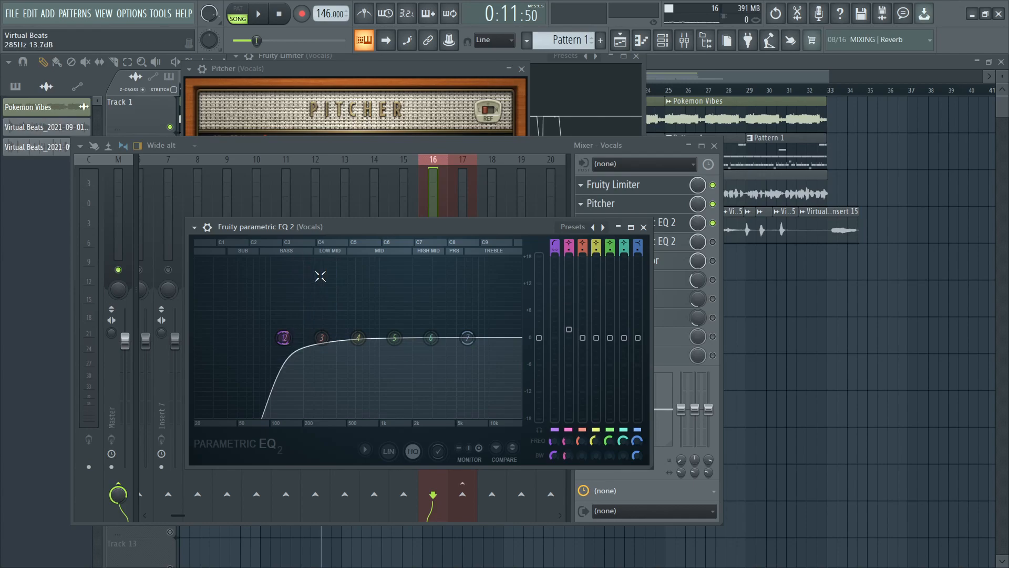
pyautogui.moveTo(568, 456); pyautogui.dragTo(568, 499)
pyautogui.moveTo(284, 338); pyautogui.dragTo(308, 261)
pyautogui.press('space')
pyautogui.press('space')
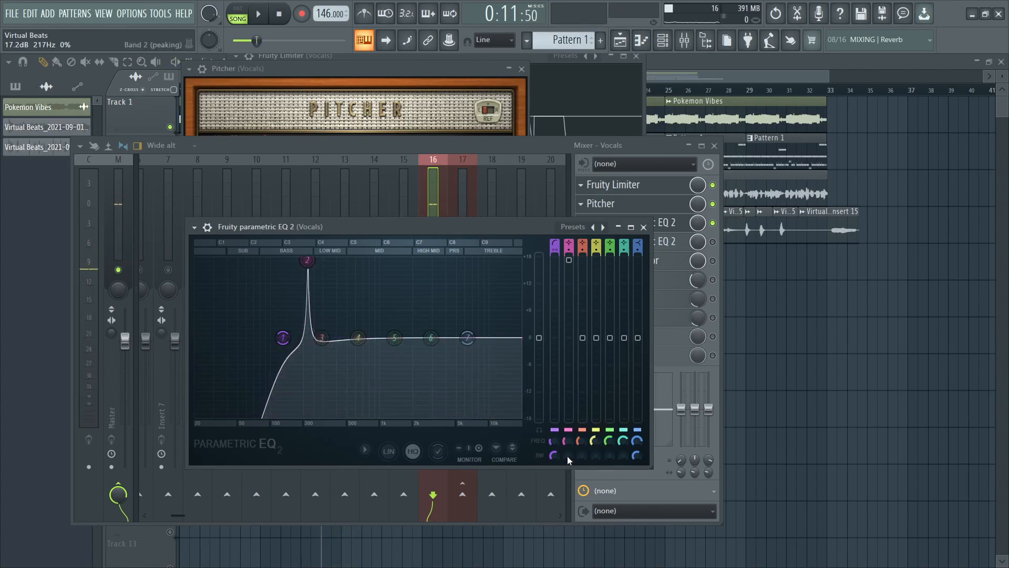
# Step: Widen band 2's bandwidth to 2% and cut it to about -11.9 dB at 217 Hz, checking it in playback
pyautogui.moveTo(566, 455); pyautogui.dragTo(570, 455)
pyautogui.press('space')
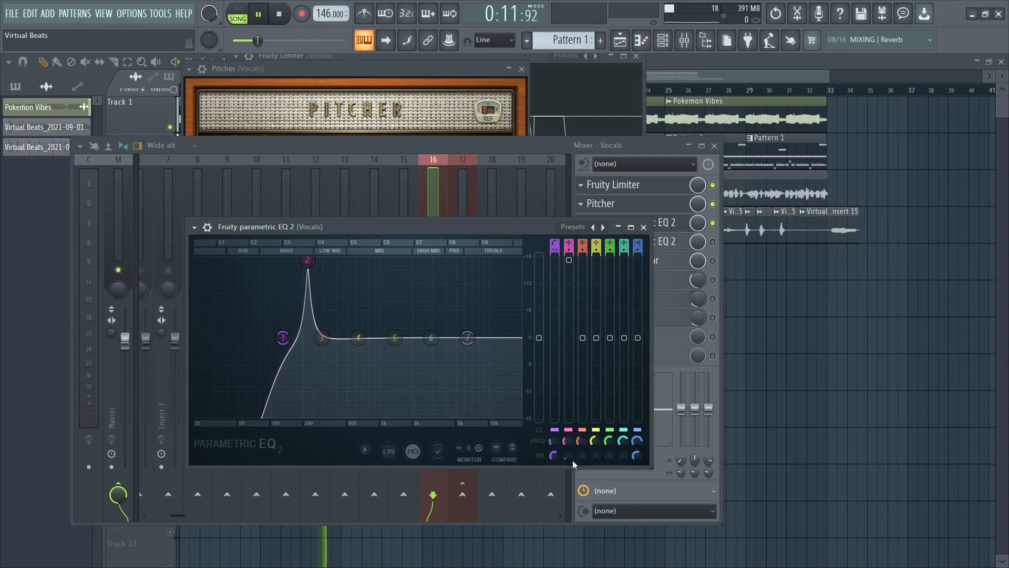
pyautogui.press('space')
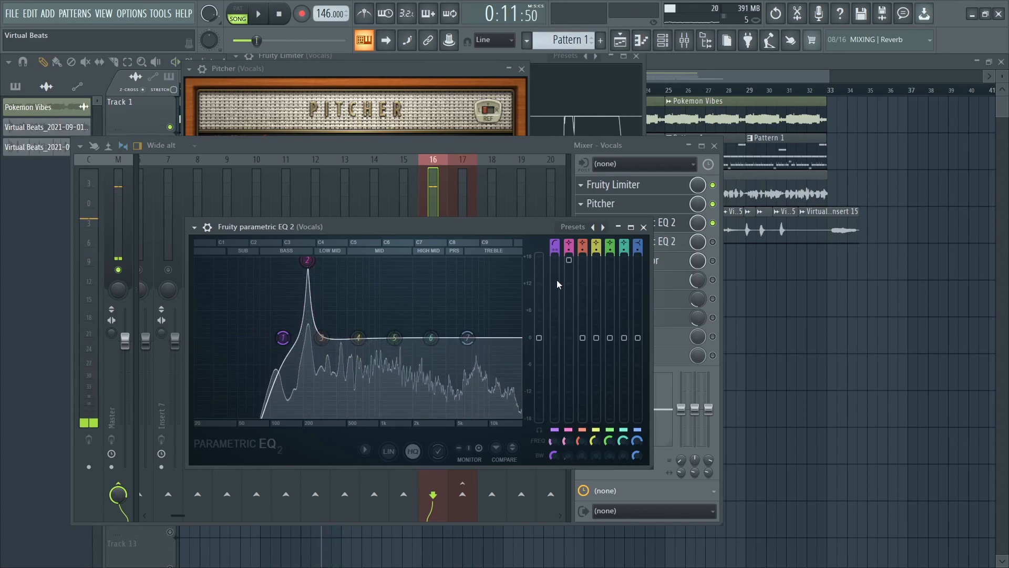
pyautogui.moveTo(308, 262); pyautogui.dragTo(307, 391)
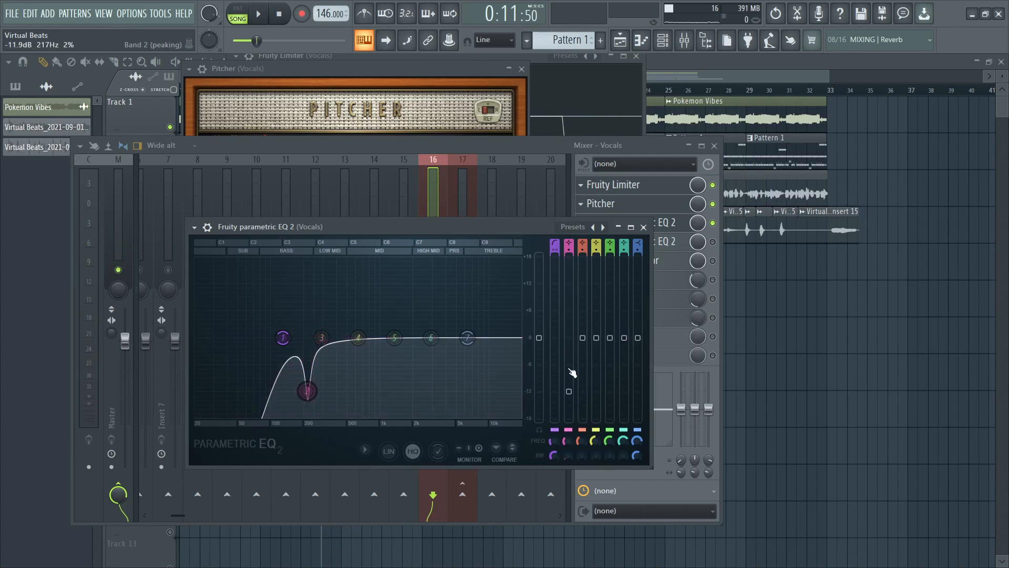
pyautogui.press('space')
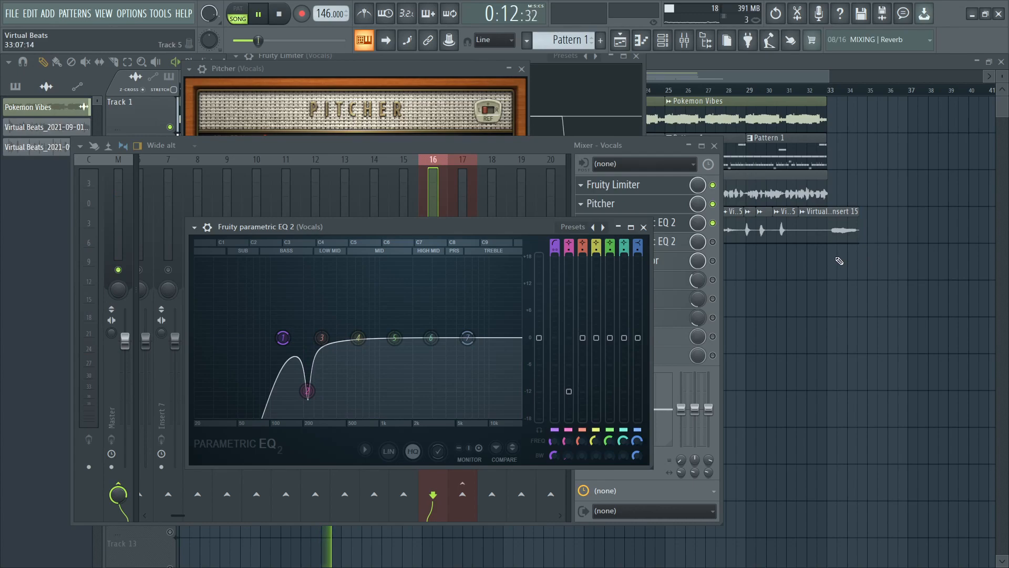
pyautogui.press('space')
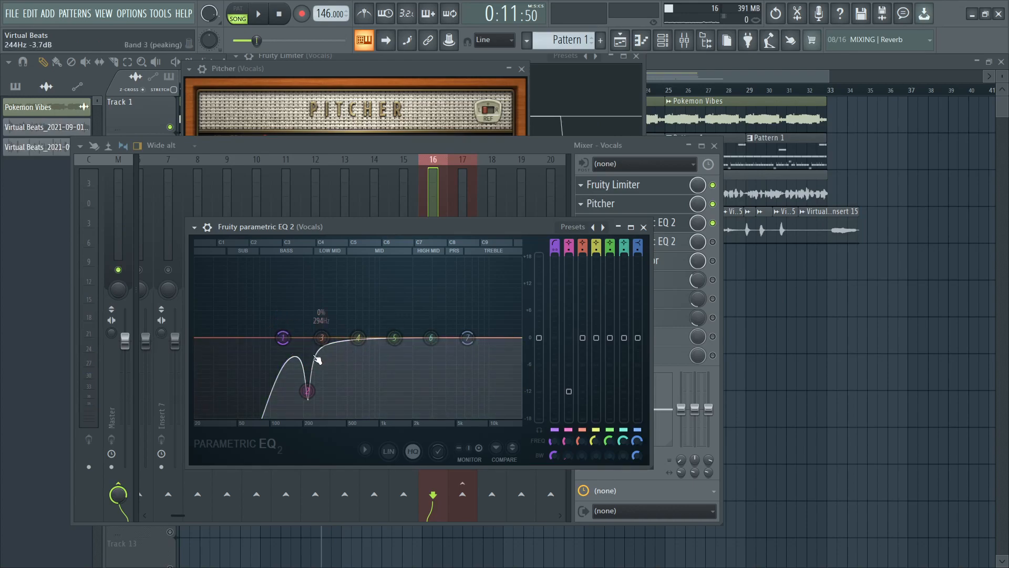
# Step: Boost band 3 to 18 dB, sweep it for resonances during playback, and cut it to about -9.3 dB at 426 Hz
pyautogui.moveTo(583, 339); pyautogui.dragTo(583, 264)
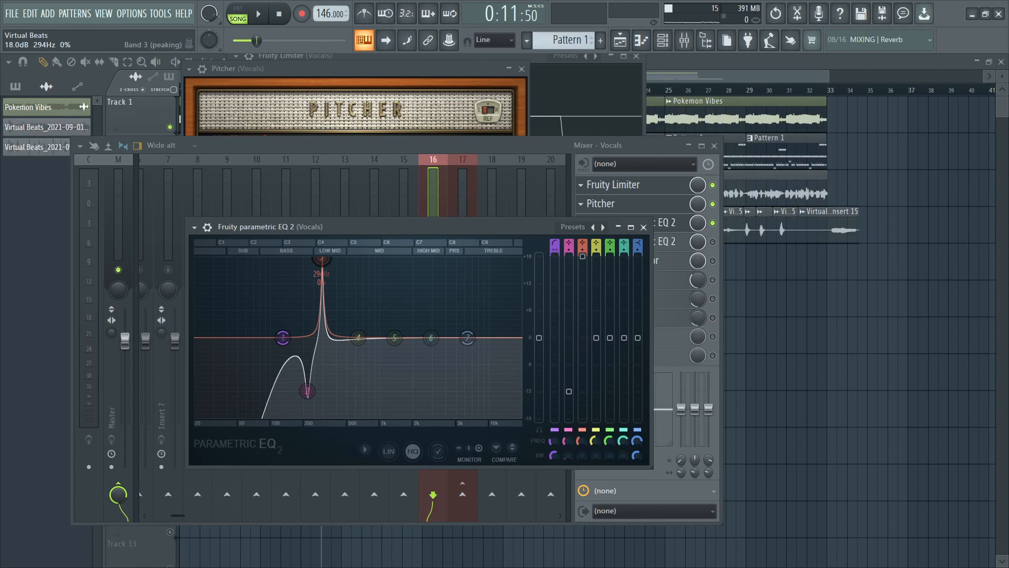
pyautogui.moveTo(316, 266)
pyautogui.mouseDown()
pyautogui.moveTo(298, 266)
pyautogui.moveTo(356, 266)
pyautogui.moveTo(331, 265)
pyautogui.mouseUp()
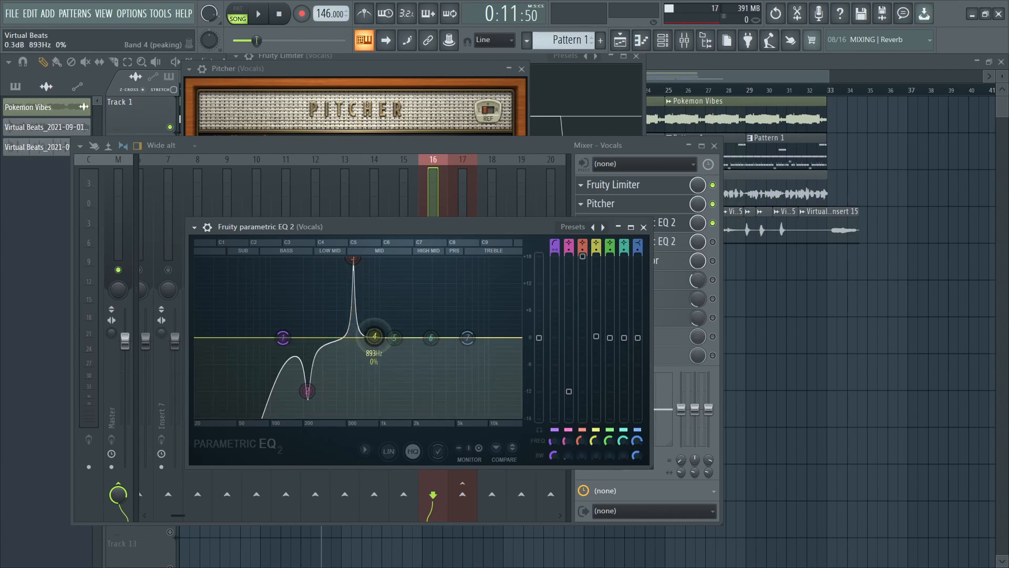
pyautogui.press('space')
pyautogui.moveTo(324, 258); pyautogui.dragTo(344, 258)
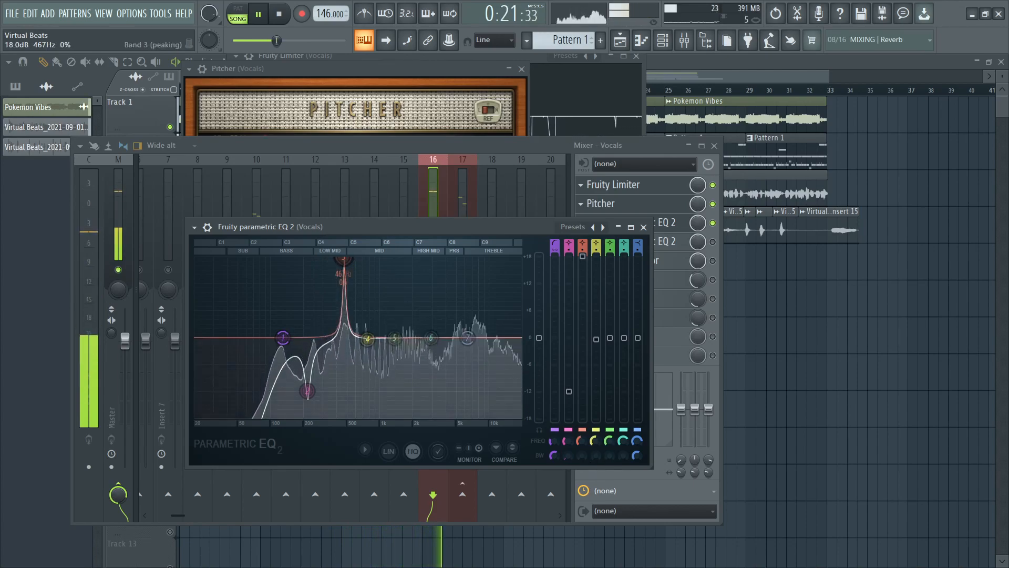
pyautogui.moveTo(343, 258); pyautogui.dragTo(340, 261)
pyautogui.press('space')
pyautogui.moveTo(584, 260); pyautogui.dragTo(582, 368)
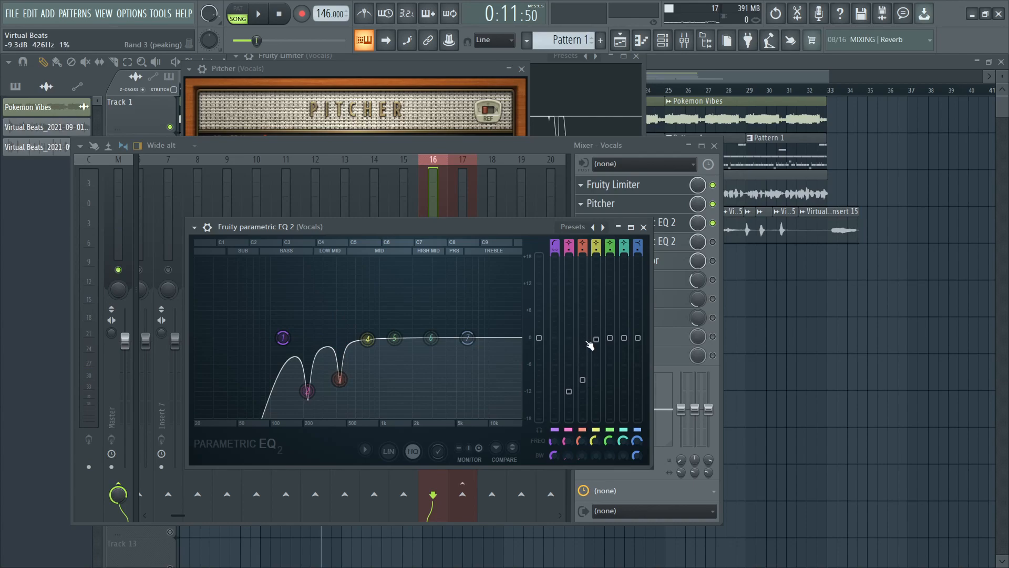
# Step: Boost band 4 to 18 dB, sweep it to about 841 Hz during playback, and turn it into a cut
pyautogui.moveTo(600, 340); pyautogui.dragTo(596, 256)
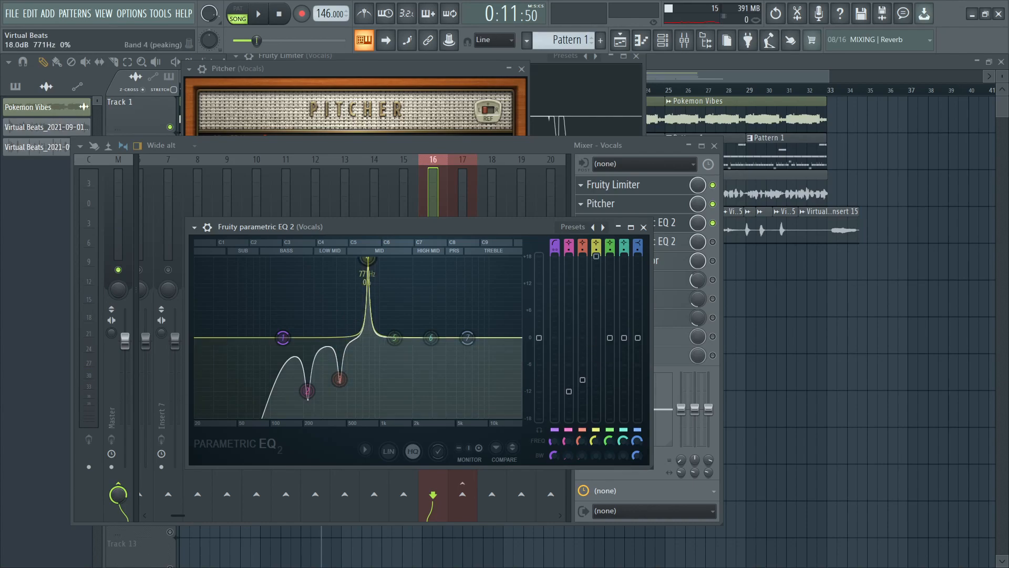
pyautogui.moveTo(596, 338); pyautogui.dragTo(596, 256)
pyautogui.press('space')
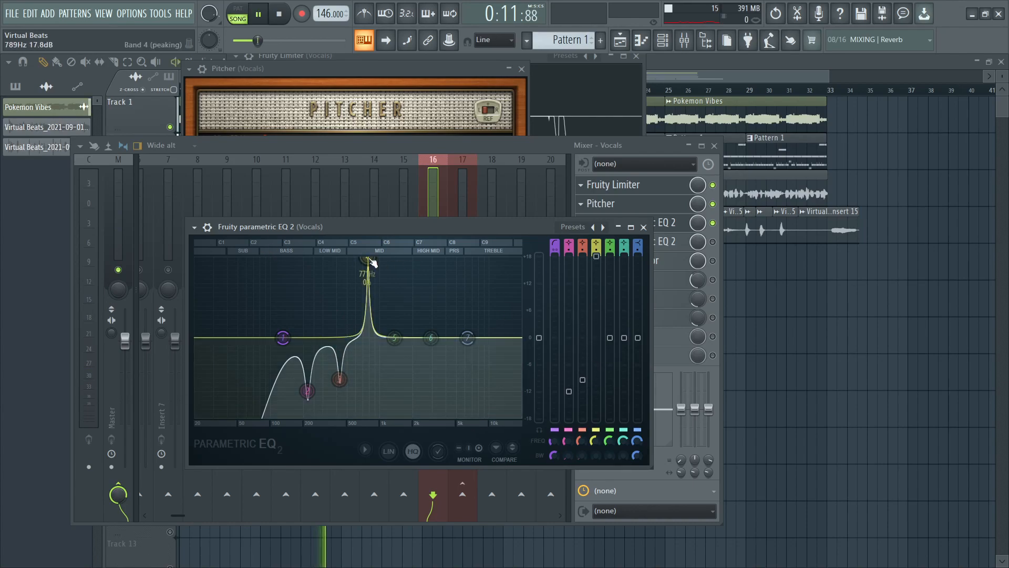
pyautogui.moveTo(367, 258); pyautogui.dragTo(372, 258)
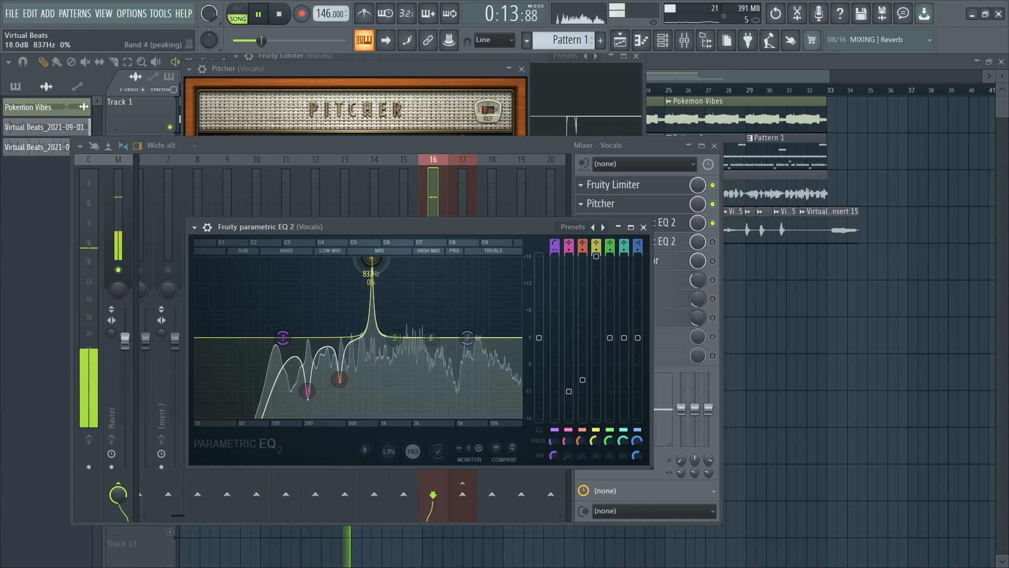
pyautogui.moveTo(595, 259); pyautogui.dragTo(596, 371)
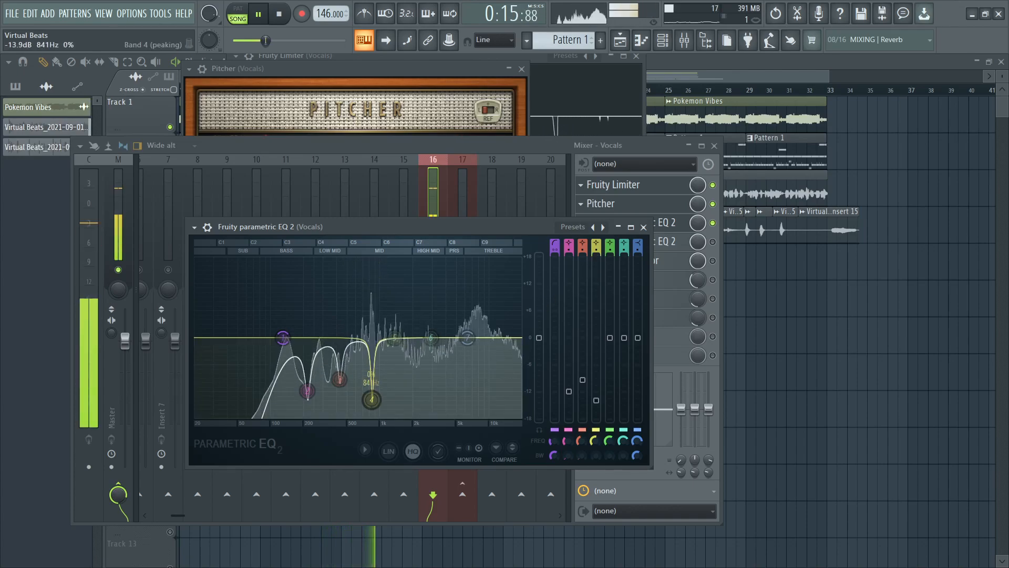
# Step: Sweep bands 5 and 6 at 18 dB during playback, with band 6 near 3577 Hz, and turn both into cuts
pyautogui.moveTo(610, 338); pyautogui.dragTo(610, 256)
pyautogui.moveTo(395, 259); pyautogui.dragTo(441, 257)
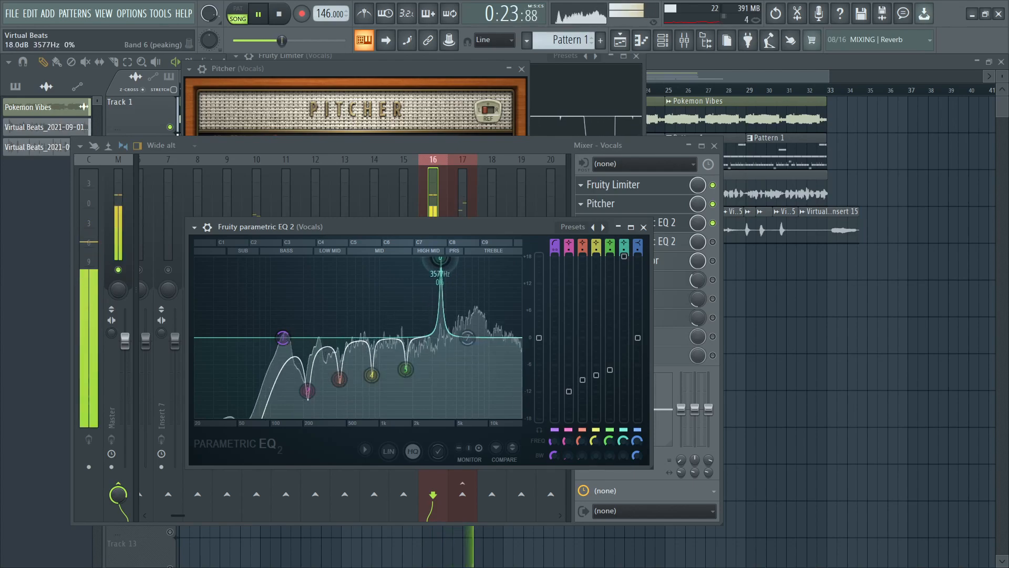
pyautogui.moveTo(618, 258); pyautogui.dragTo(623, 363)
pyautogui.press('space')
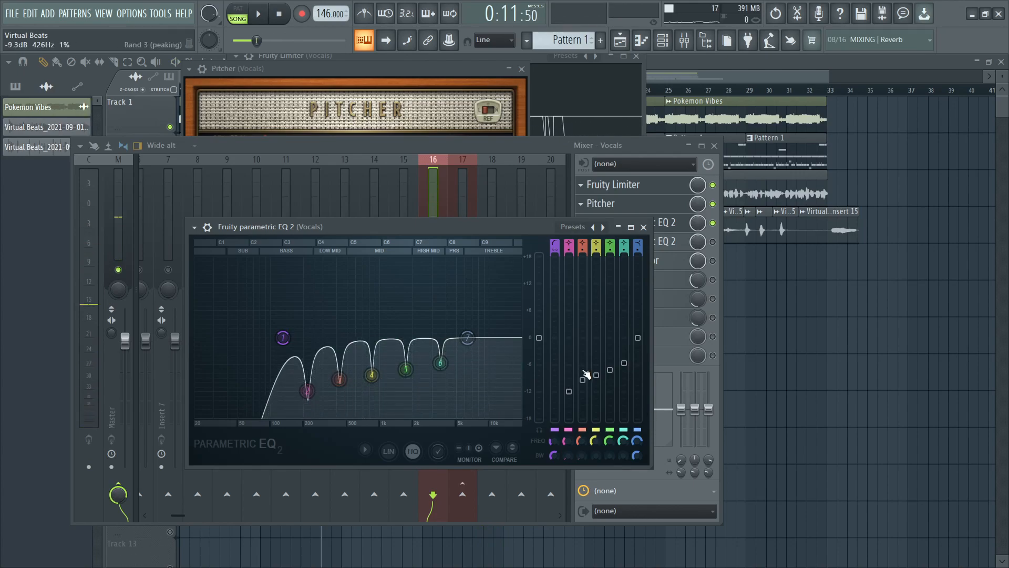
# Step: Compare the vocals with the first Fruity parametric EQ 2 bypassed and re-enabled during playback
pyautogui.click(713, 222)
pyautogui.press('space')
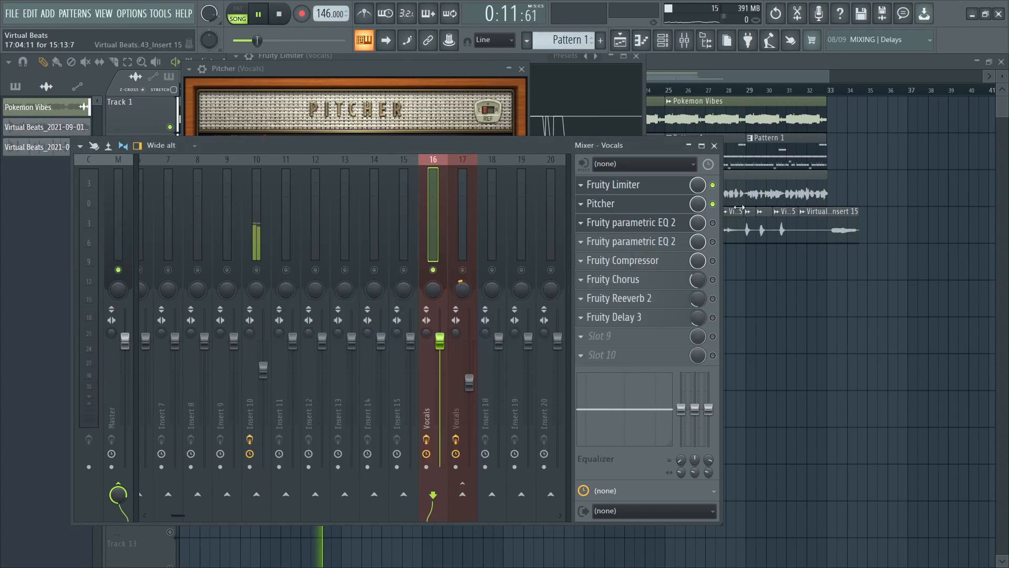
pyautogui.click(712, 222)
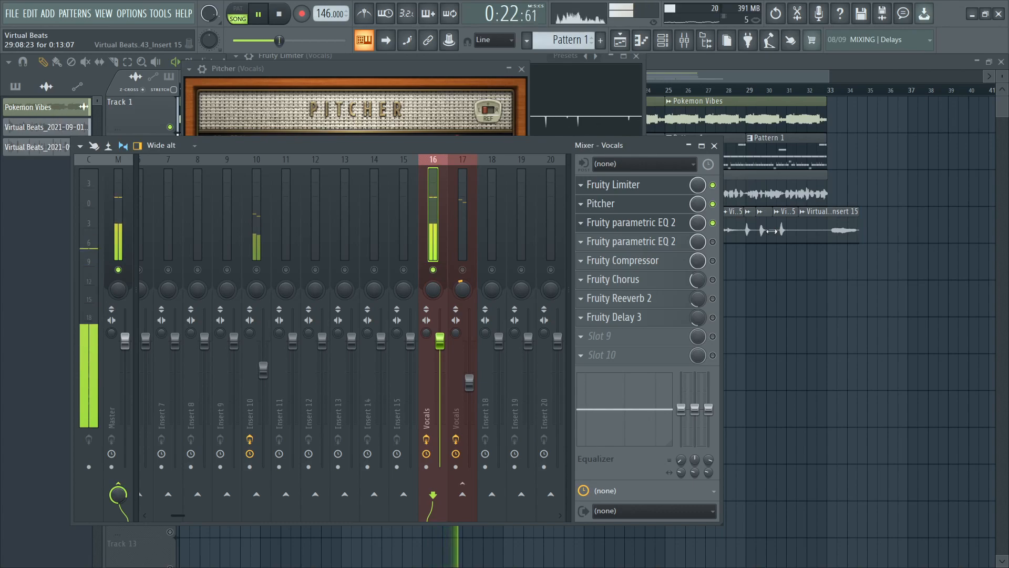
pyautogui.press('space')
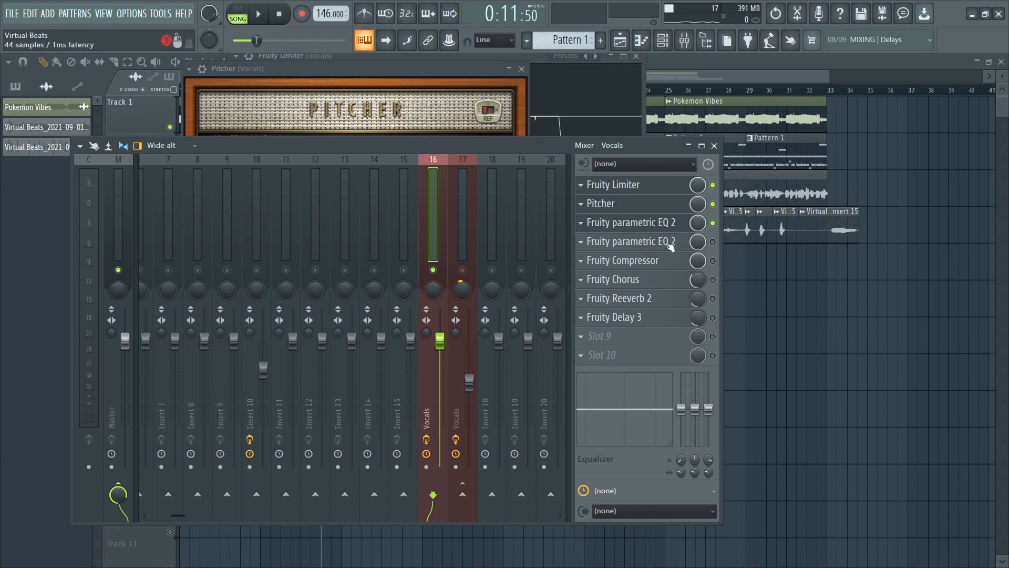
# Step: Play the vocals without the second Fruity parametric EQ 2, enable it during playback, and open its curve
pyautogui.click(684, 242)
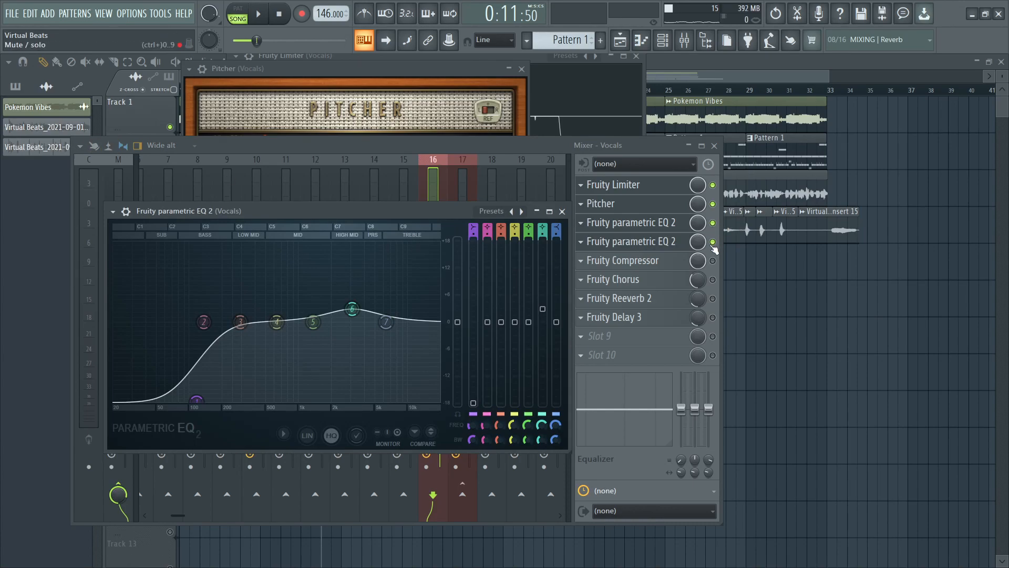
pyautogui.click(713, 241)
pyautogui.click(683, 246)
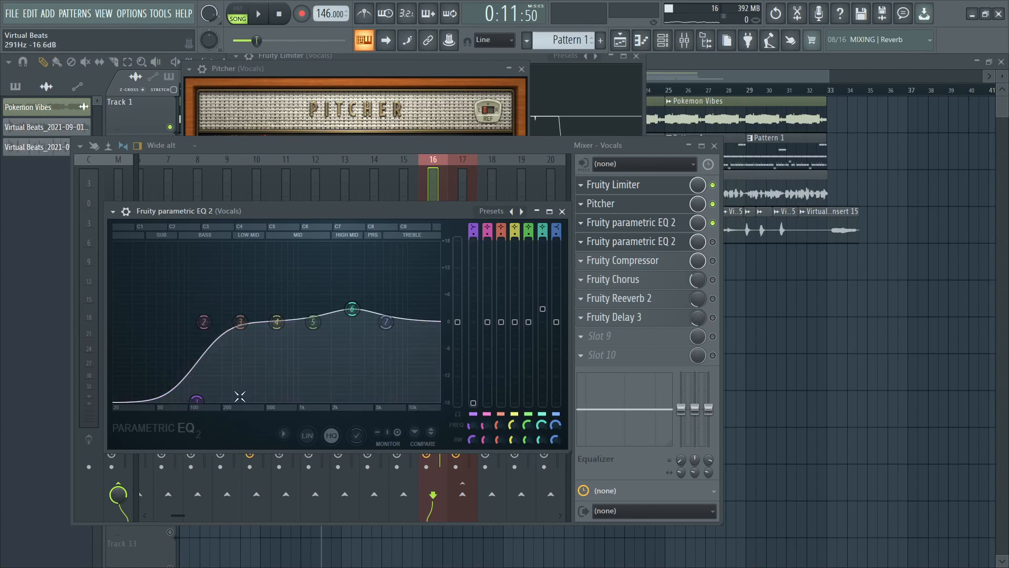
pyautogui.press('space')
pyautogui.press('space')
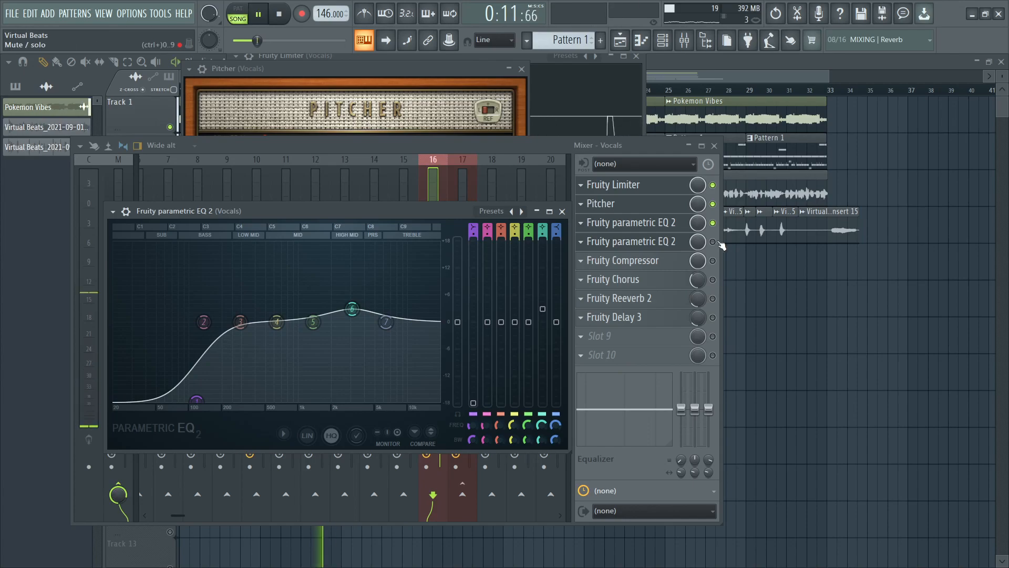
pyautogui.press('space')
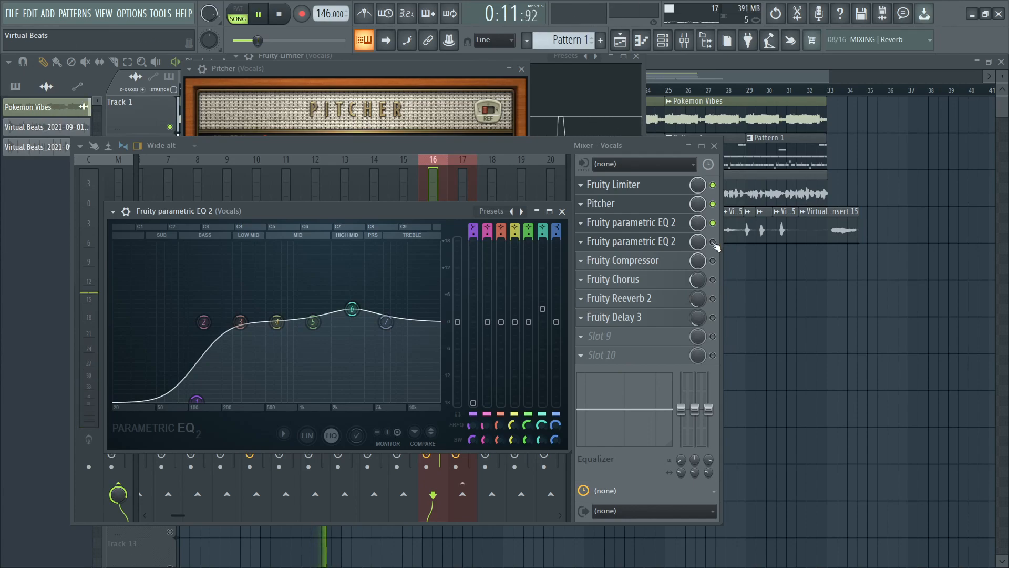
pyautogui.click(713, 241)
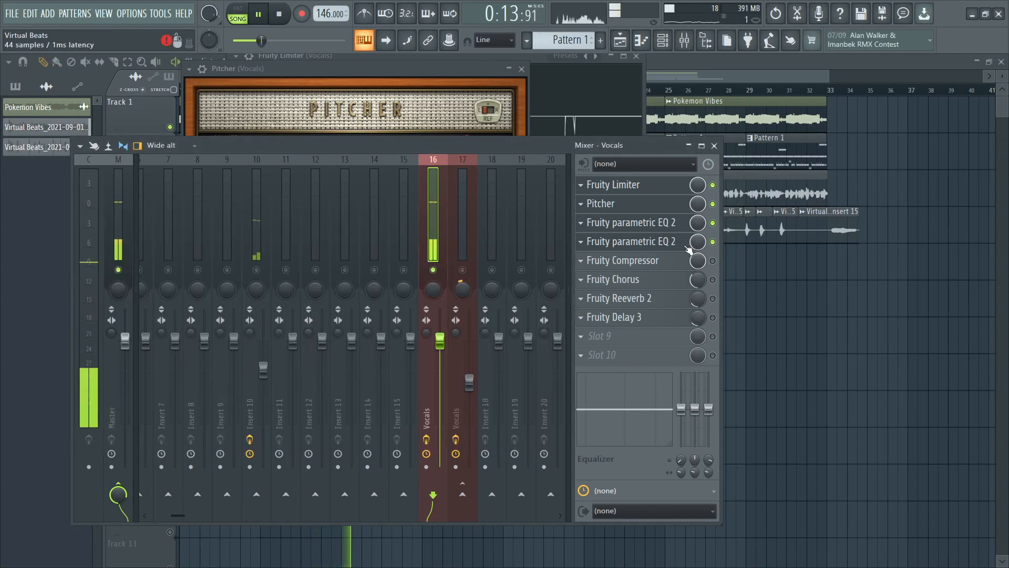
pyautogui.click(646, 242)
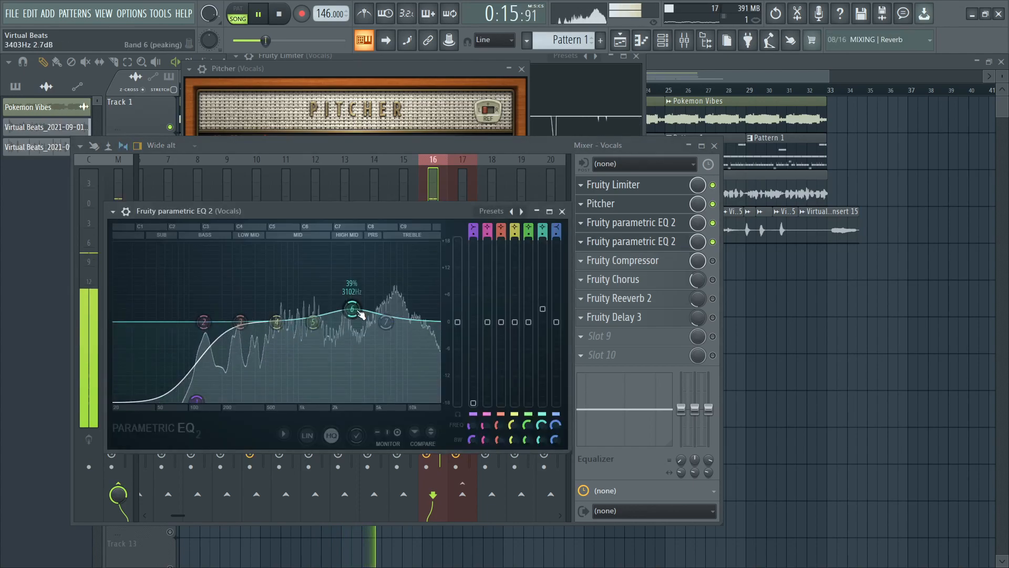
# Step: Try a high-shelf boost of about 11.3 dB at 7094 Hz on band 7 and a small band 5 boost, resetting both
pyautogui.moveTo(387, 321); pyautogui.dragTo(390, 271)
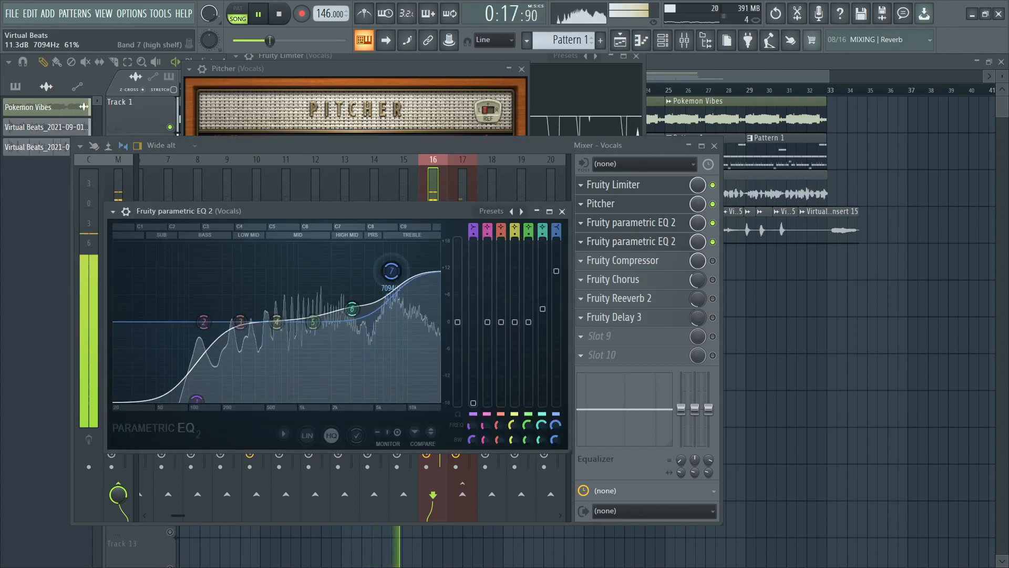
pyautogui.rightClick(391, 270)
pyautogui.click(408, 286)
pyautogui.moveTo(313, 322)
pyautogui.mouseDown()
pyautogui.moveTo(315, 275)
pyautogui.moveTo(316, 311)
pyautogui.mouseUp()
pyautogui.rightClick(315, 322)
pyautogui.click(335, 344)
# Step: Try boosting bands 3 and 4 of the second EQ during playback, reset each, and stop playback
pyautogui.moveTo(240, 322); pyautogui.dragTo(277, 287)
pyautogui.rightClick(250, 296)
pyautogui.click(270, 307)
pyautogui.rightClick(277, 286)
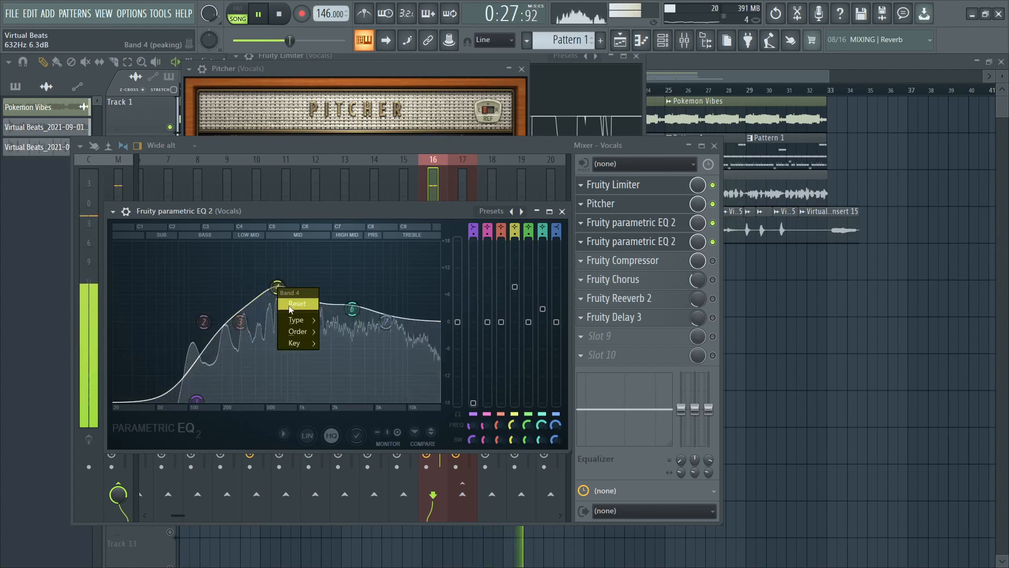
pyautogui.click(295, 303)
pyautogui.press('space')
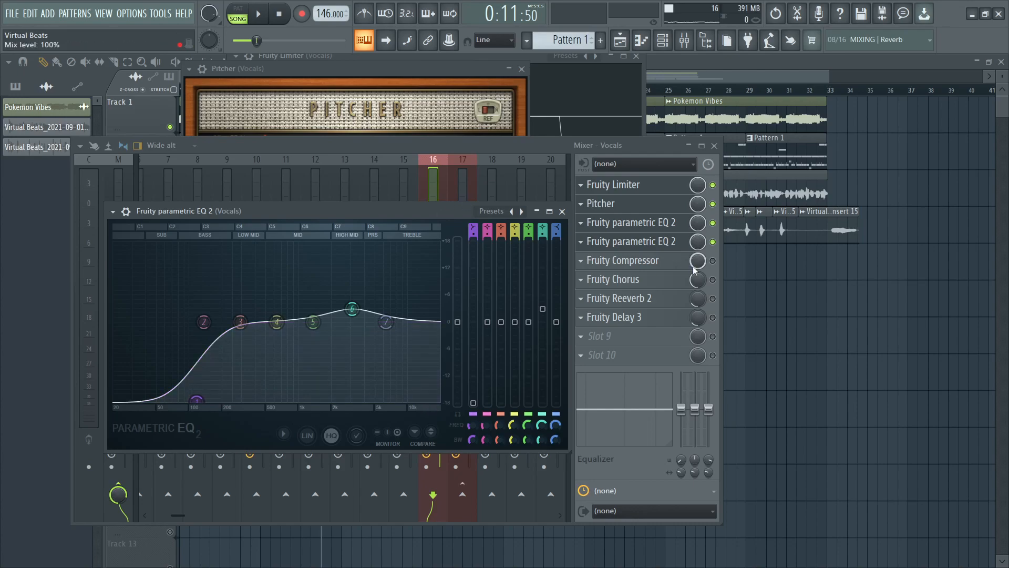
# Step: Enable the Fruity Compressor on the vocals and examine its threshold, ratio, gain, attack, release and type settings
pyautogui.click(575, 220)
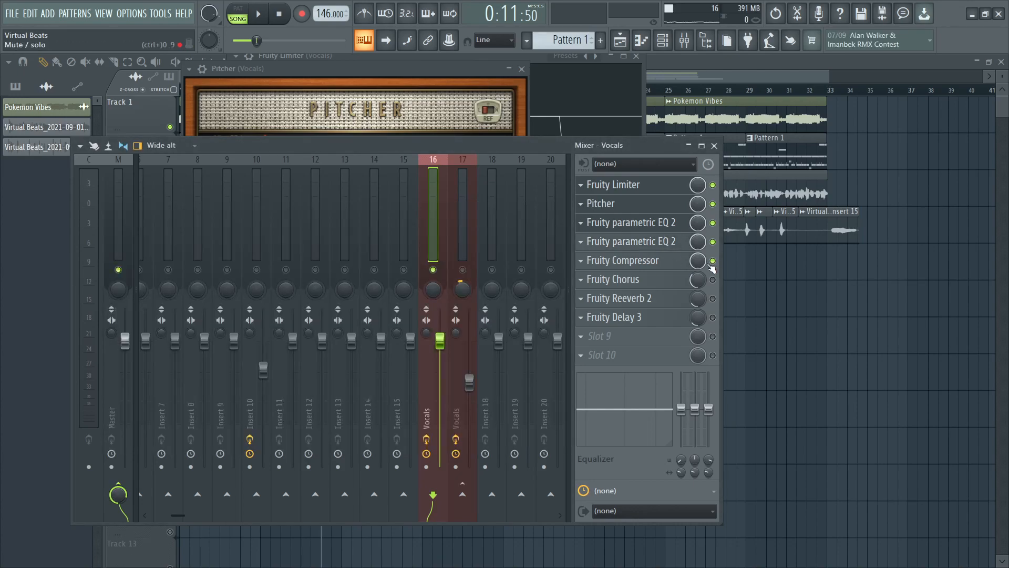
pyautogui.click(657, 261)
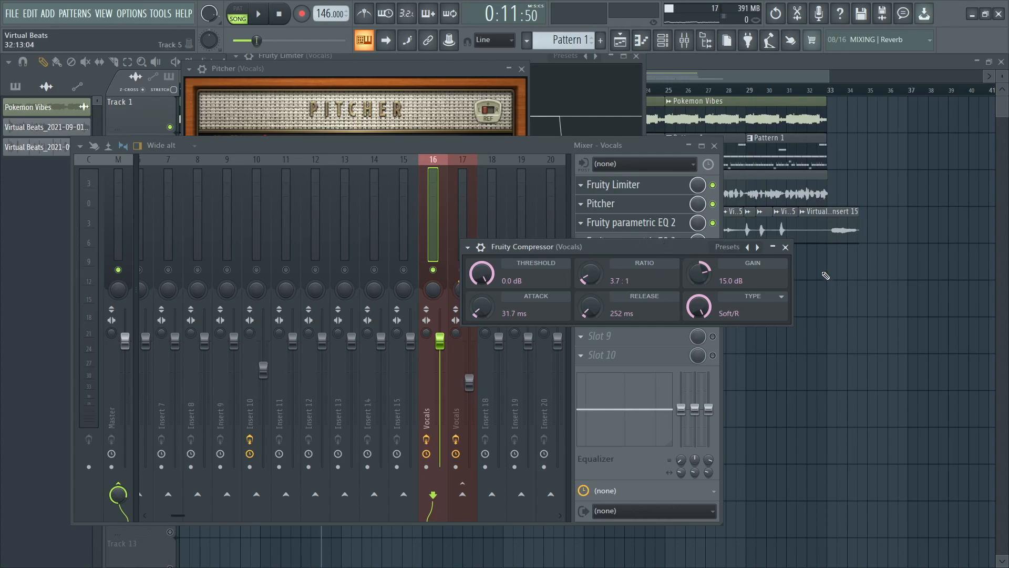
pyautogui.click(786, 247)
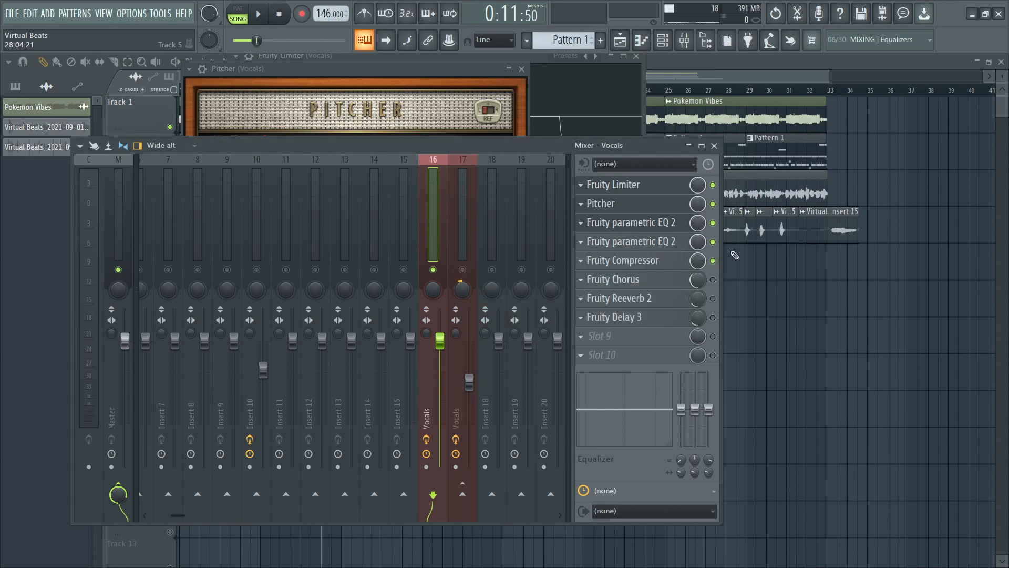
pyautogui.click(651, 259)
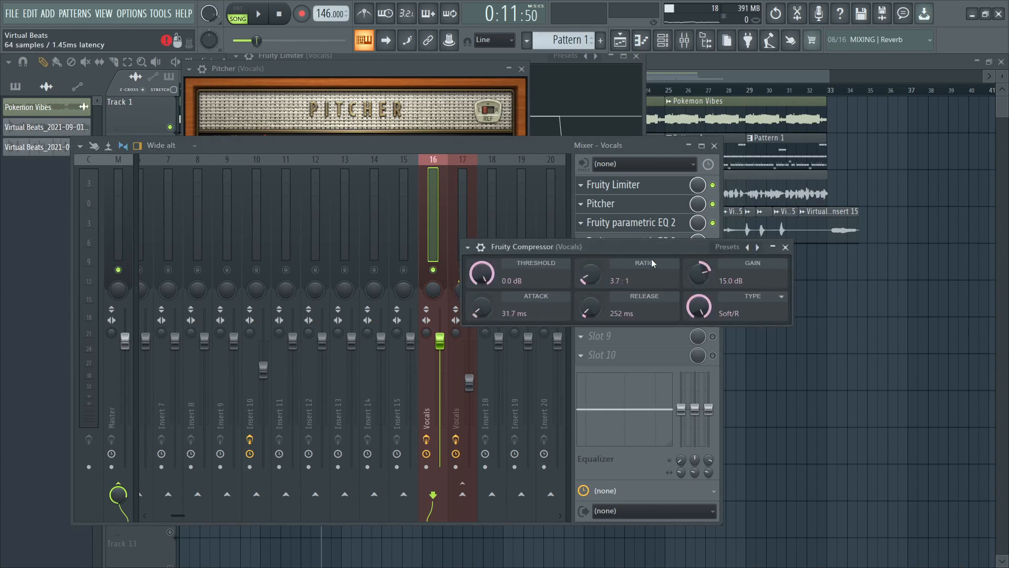
pyautogui.click(785, 247)
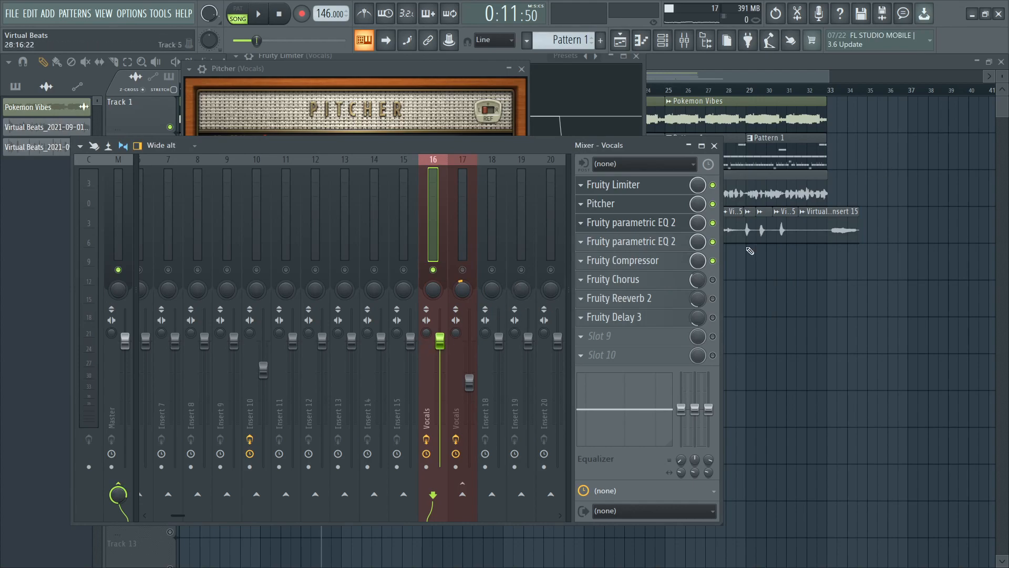
pyautogui.click(651, 260)
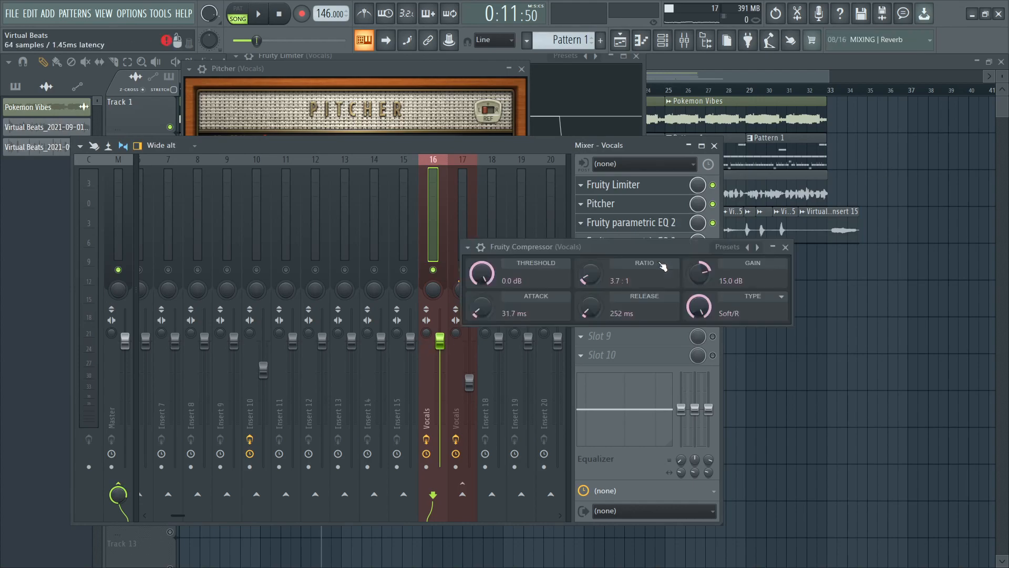
pyautogui.click(786, 247)
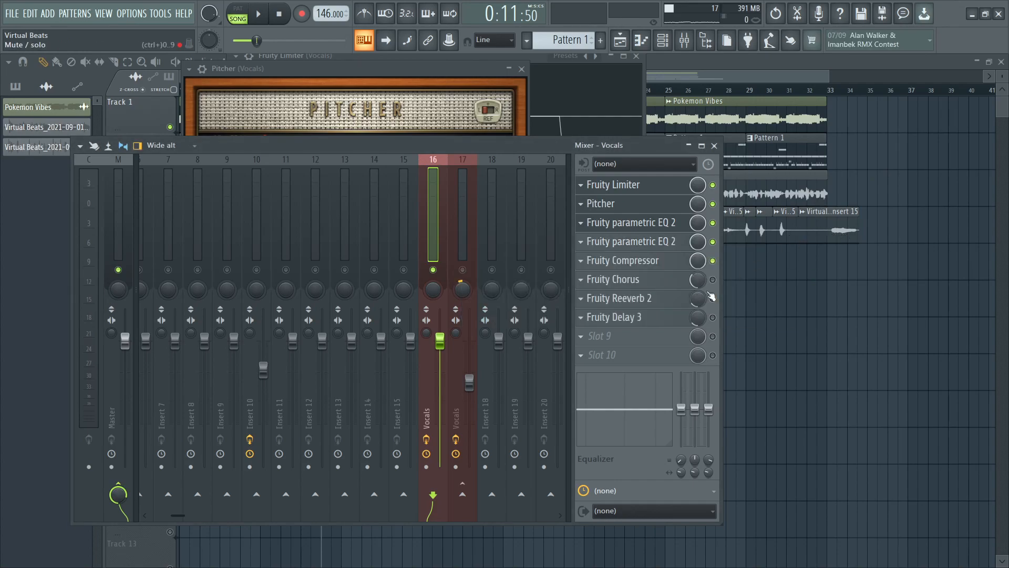
# Step: Lower the volume fader of mixer track 16 (Vocals) and check the level in playback
pyautogui.moveTo(445, 347)
pyautogui.mouseDown()
pyautogui.moveTo(440, 384)
pyautogui.moveTo(440, 375)
pyautogui.mouseUp()
pyautogui.press('space')
pyautogui.press('space')
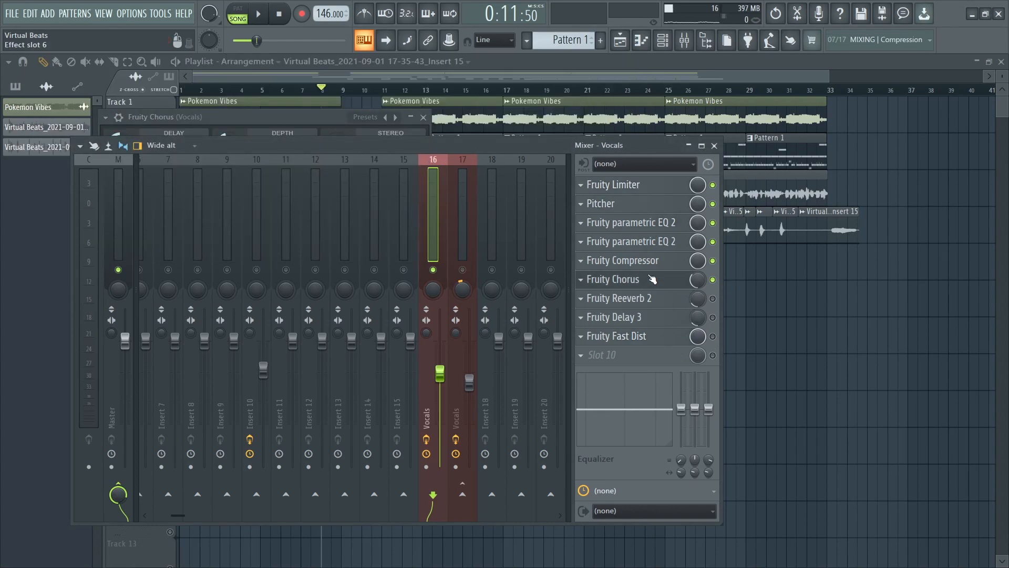
# Step: Compare the vocals with Fruity Chorus on and off during playback, adjust its mix level, and review its stereo and other settings
pyautogui.click(597, 279)
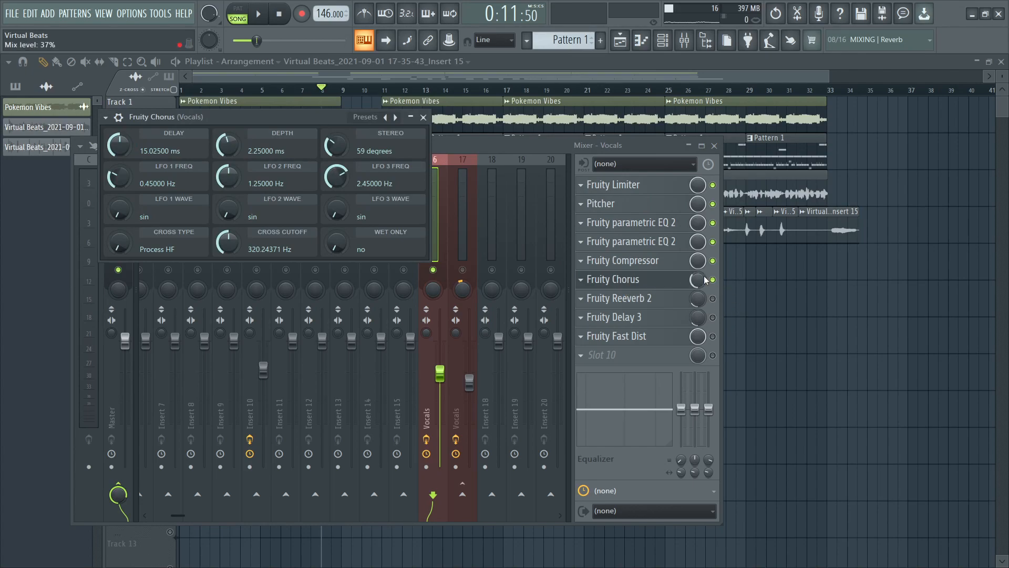
pyautogui.click(723, 275)
pyautogui.press('space')
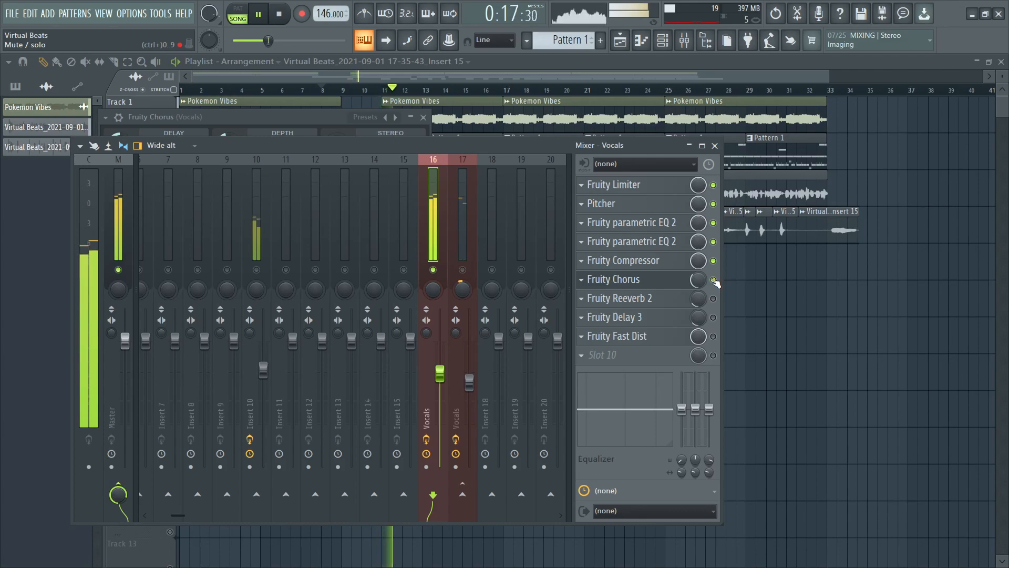
pyautogui.moveTo(698, 280); pyautogui.dragTo(697, 272)
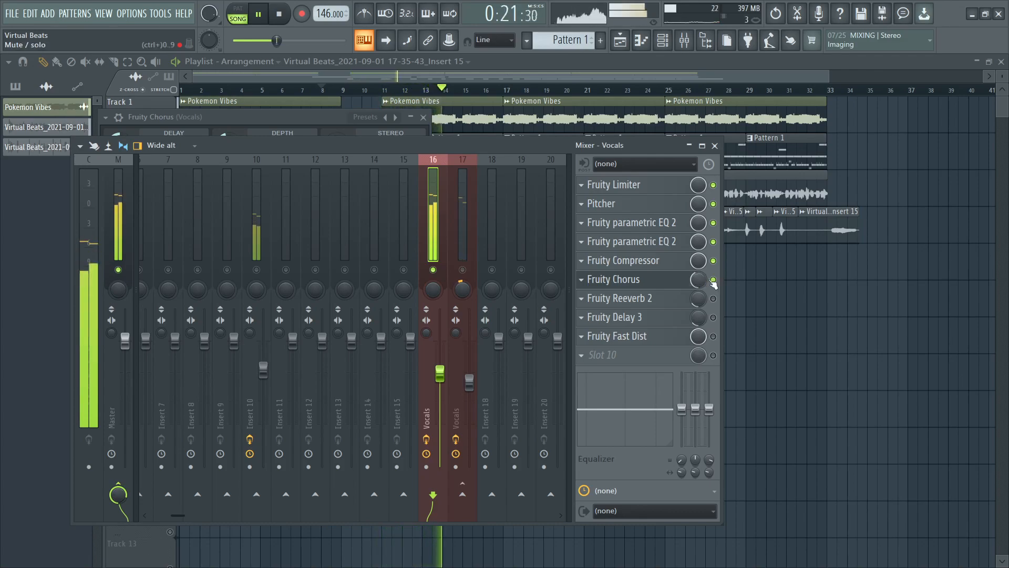
pyautogui.press('space')
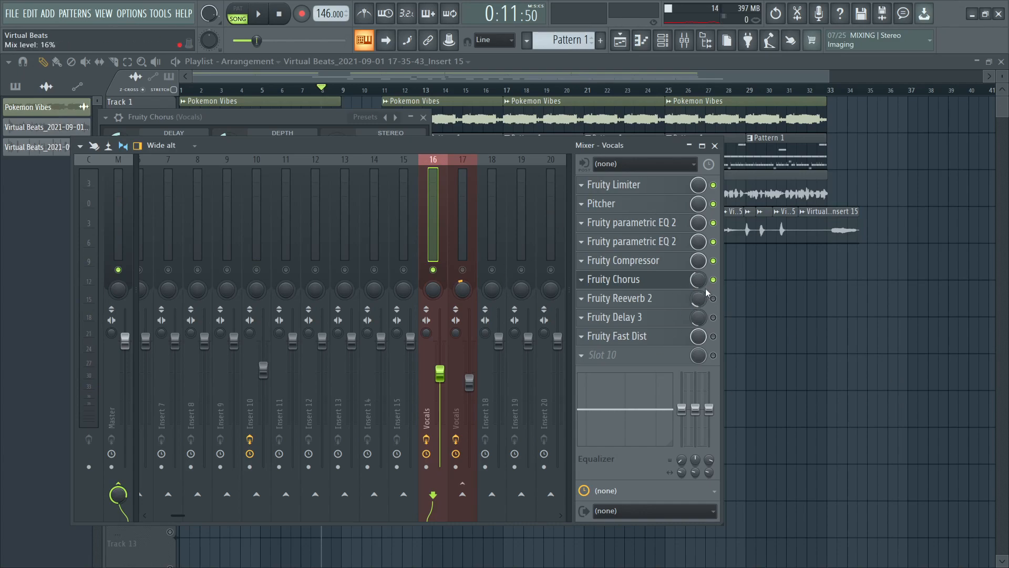
pyautogui.click(678, 280)
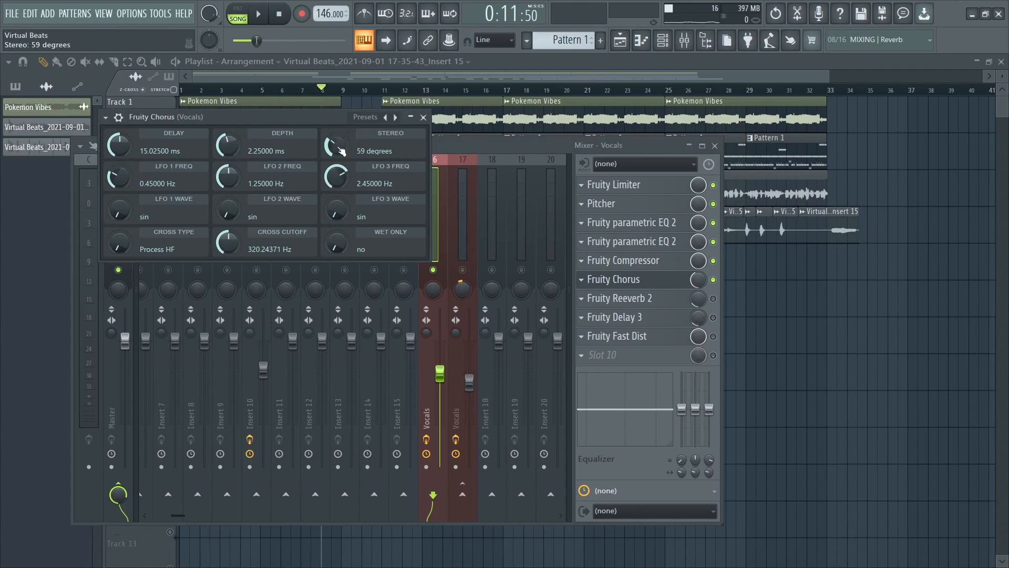
pyautogui.click(423, 117)
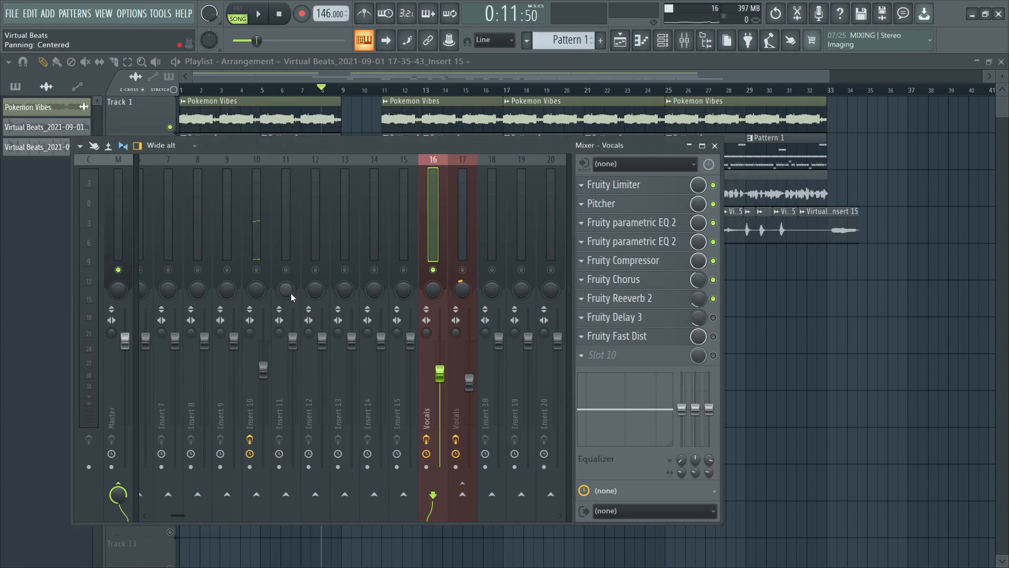
# Step: Play the soloed track 16 vocals, compare them with Fruity Reeverb 2 off and on, and examine the reverb settings
pyautogui.rightClick(437, 270)
pyautogui.click(462, 270)
pyautogui.rightClick(433, 269)
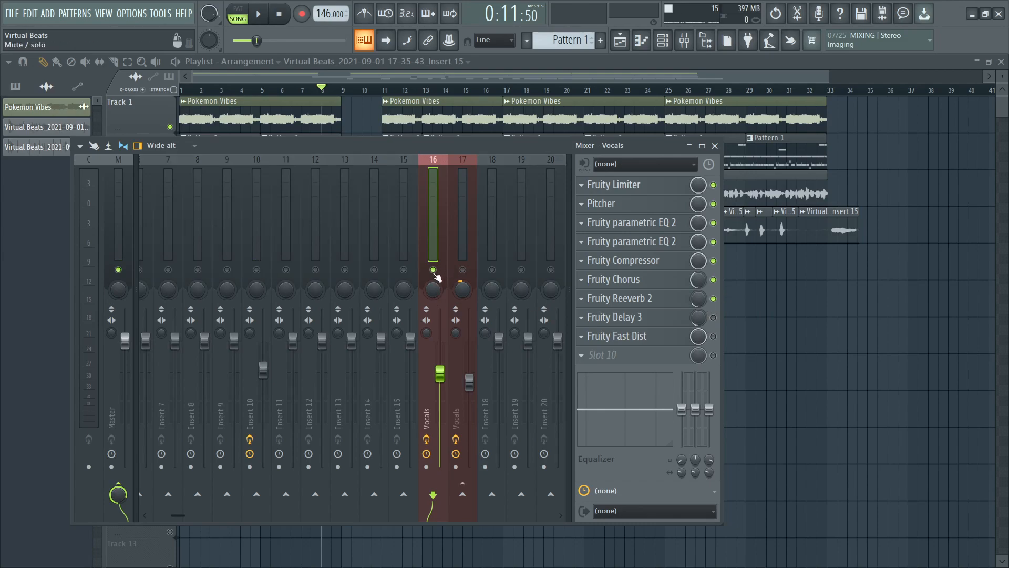
pyautogui.press('space')
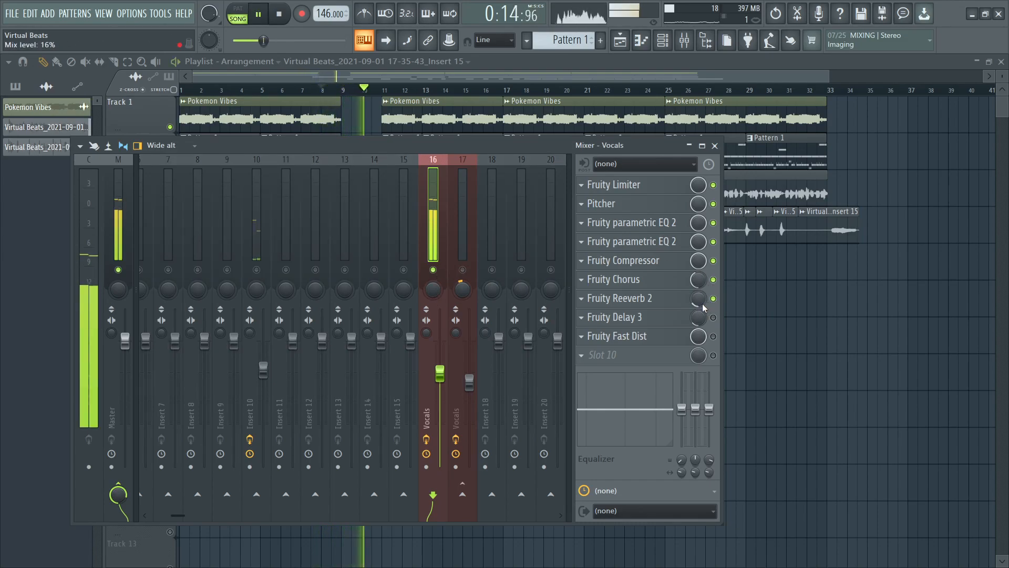
pyautogui.click(713, 298)
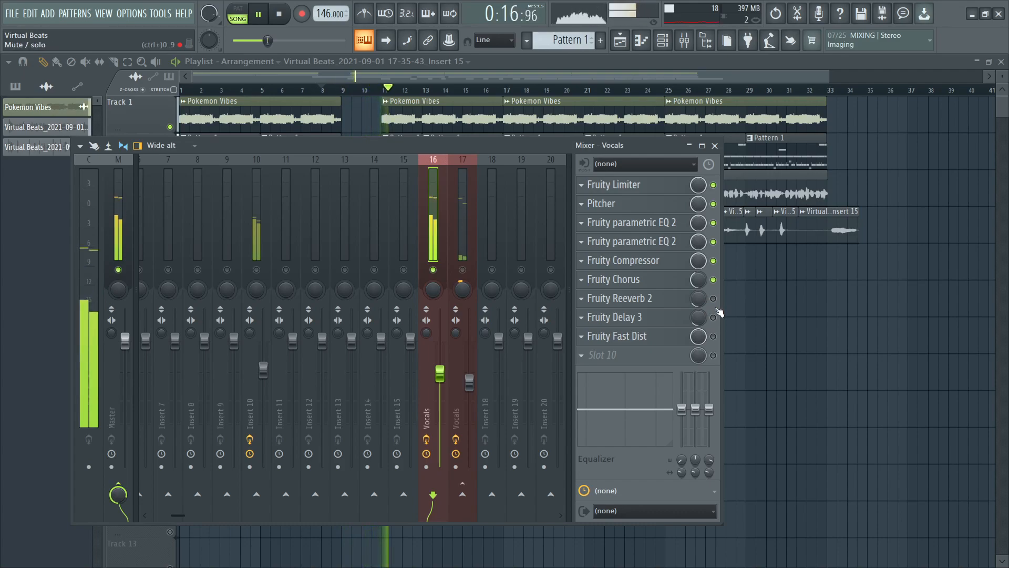
pyautogui.press('space')
pyautogui.click(713, 298)
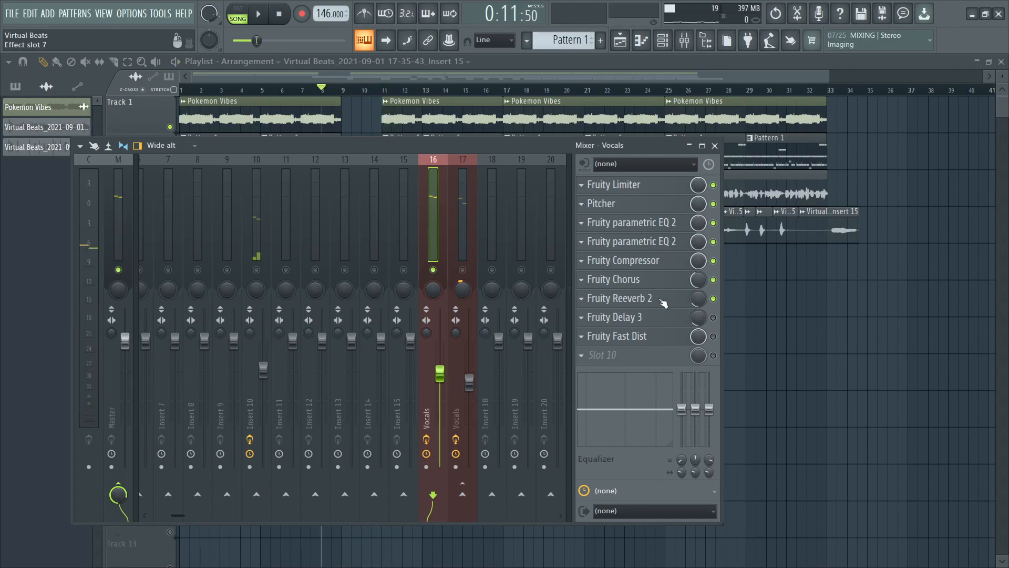
pyautogui.click(683, 302)
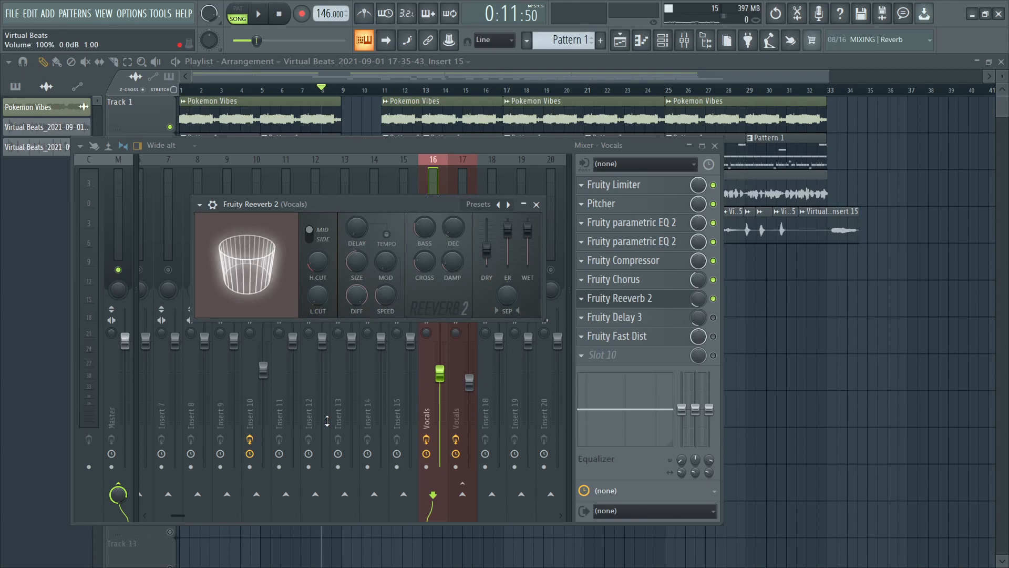
pyautogui.click(621, 298)
# Step: Try Fruity Delay 3 on the vocals at mix levels of 12% and 100% during playback, ending on a low mix
pyautogui.press('space')
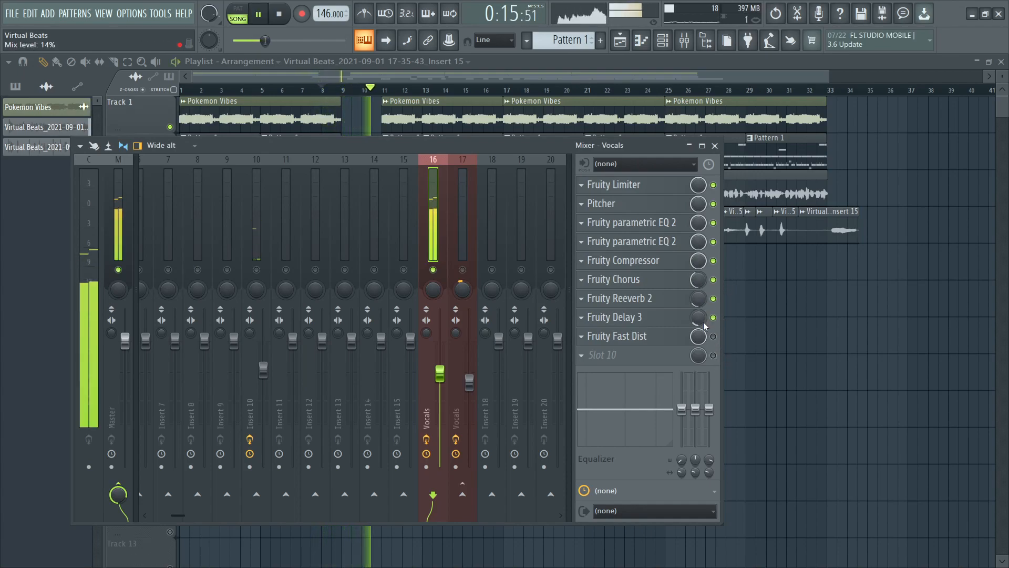
pyautogui.moveTo(703, 320); pyautogui.dragTo(704, 322)
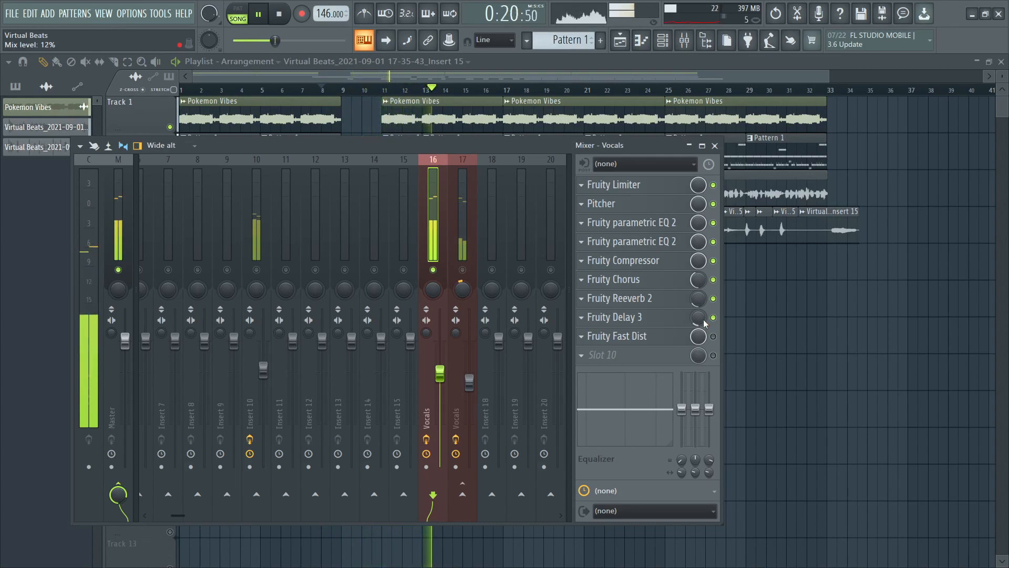
pyautogui.press('space')
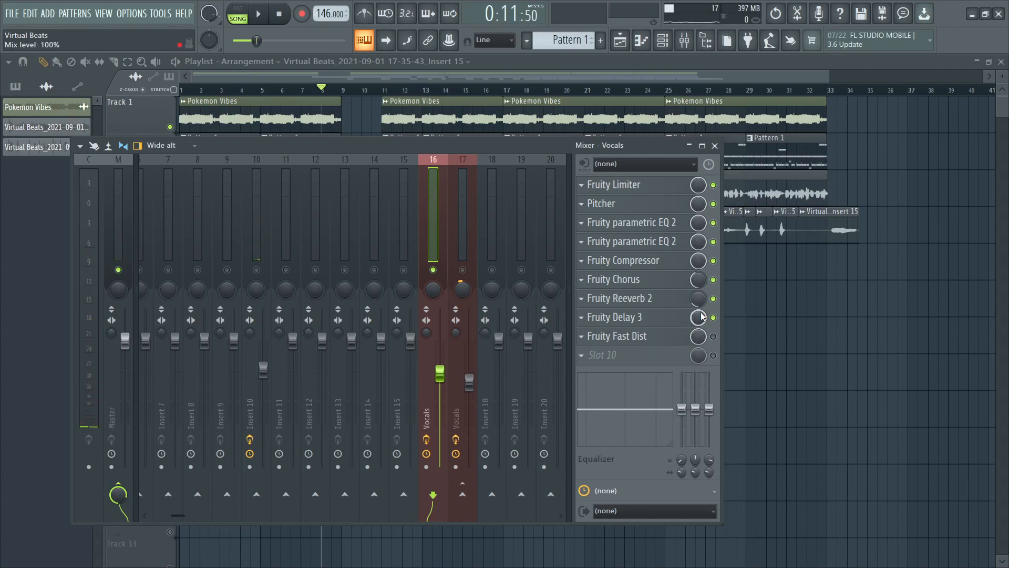
pyautogui.press('space')
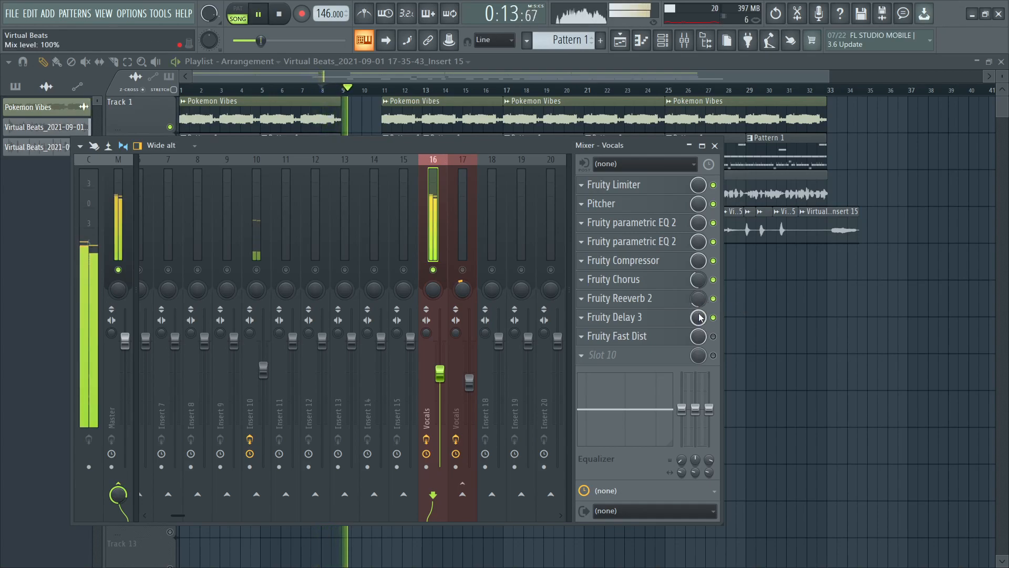
pyautogui.press('space')
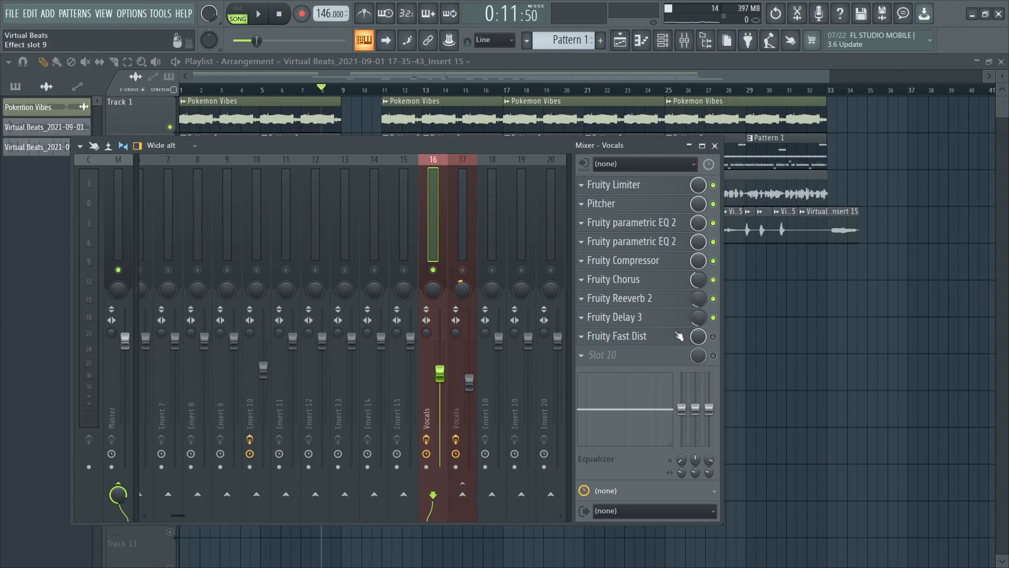
# Step: Enable Fruity Fast Dist on the vocals and load its "Something" preset
pyautogui.click(713, 336)
pyautogui.click(679, 339)
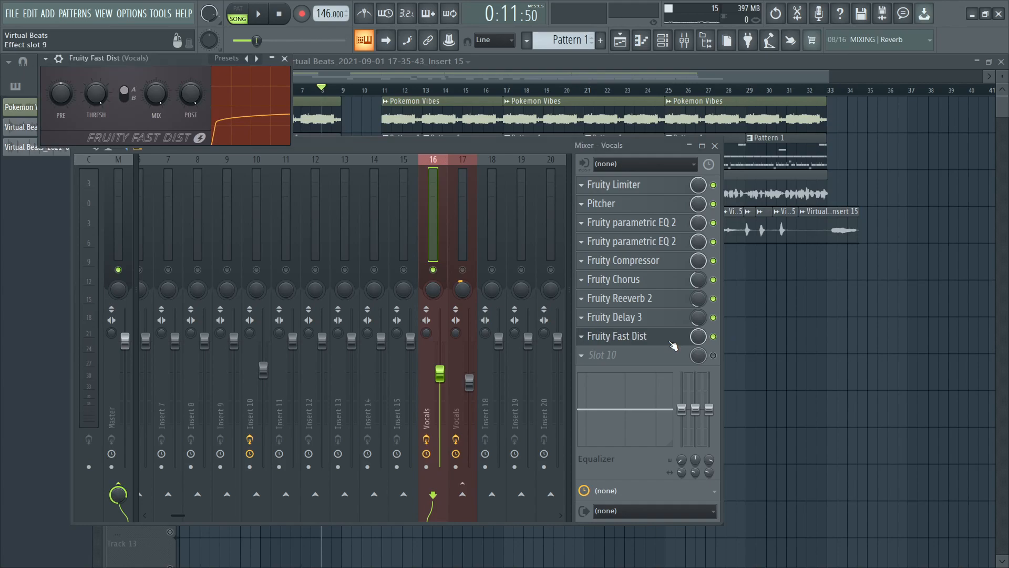
pyautogui.moveTo(182, 70); pyautogui.dragTo(339, 120)
pyautogui.click(383, 108)
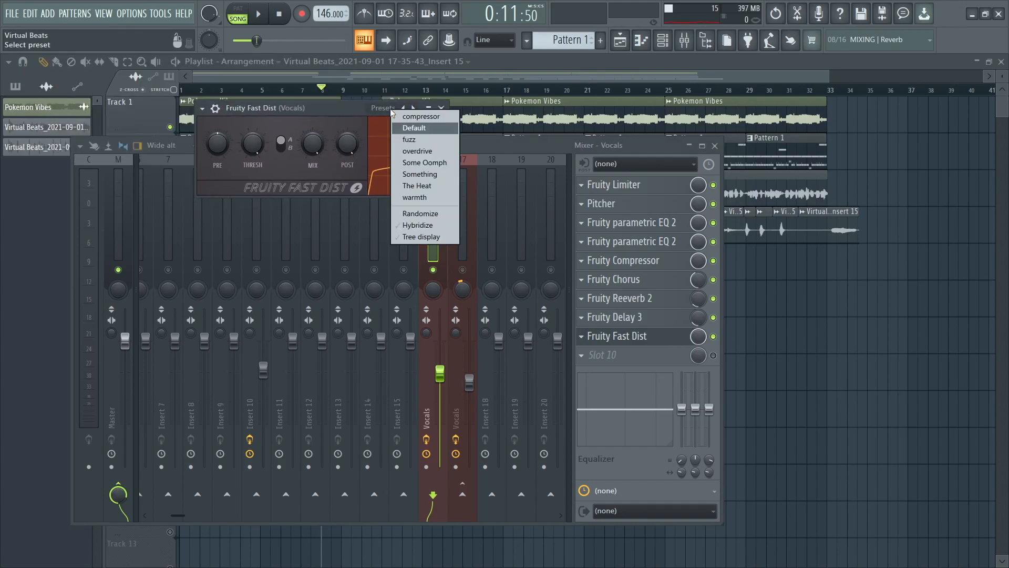
pyautogui.click(428, 174)
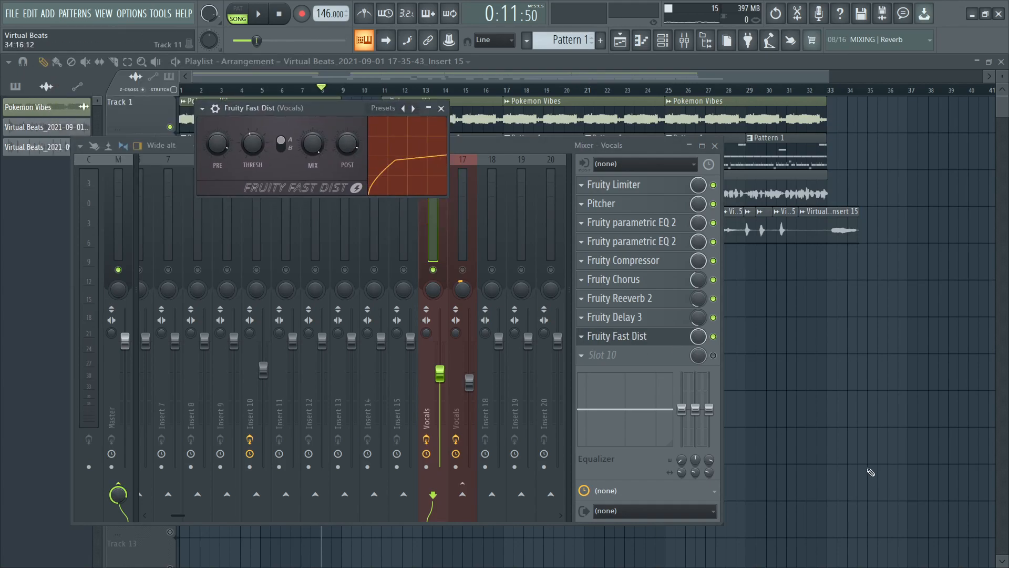
# Step: Try Fruity Fast Dist mix levels of 54% and 78% during playback
pyautogui.click(698, 337)
pyautogui.press('space')
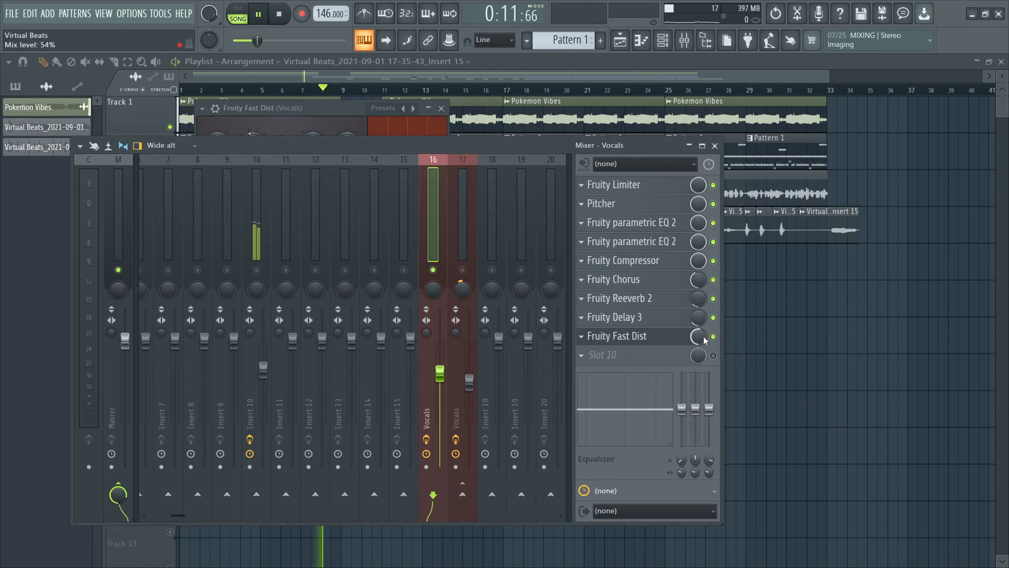
pyautogui.moveTo(698, 336); pyautogui.dragTo(698, 312)
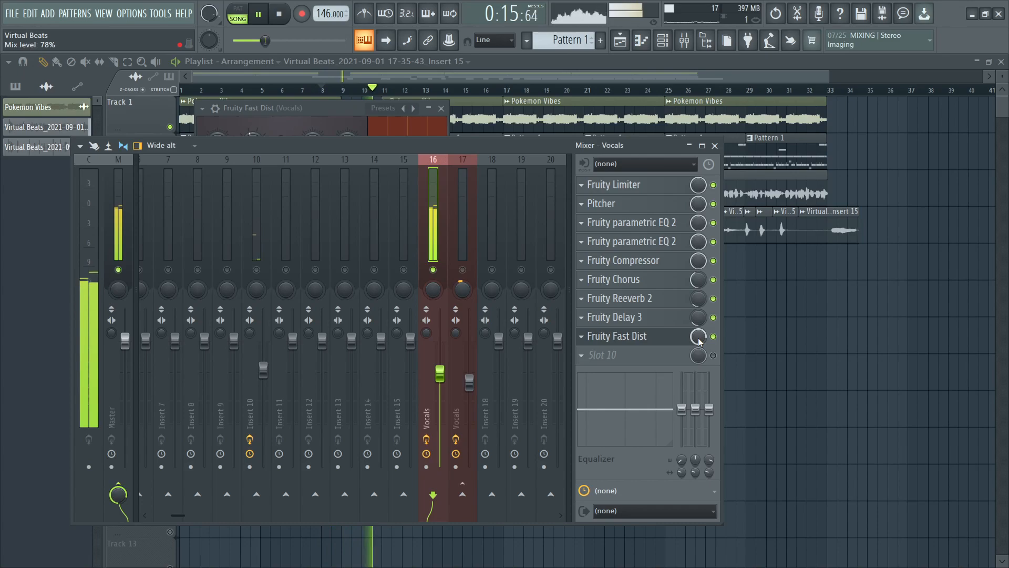
pyautogui.press('space')
# Step: Disable Fruity Fast Dist and delete it from effect slot 9 of the vocals track
pyautogui.click(713, 336)
pyautogui.click(581, 337)
pyautogui.click(604, 291)
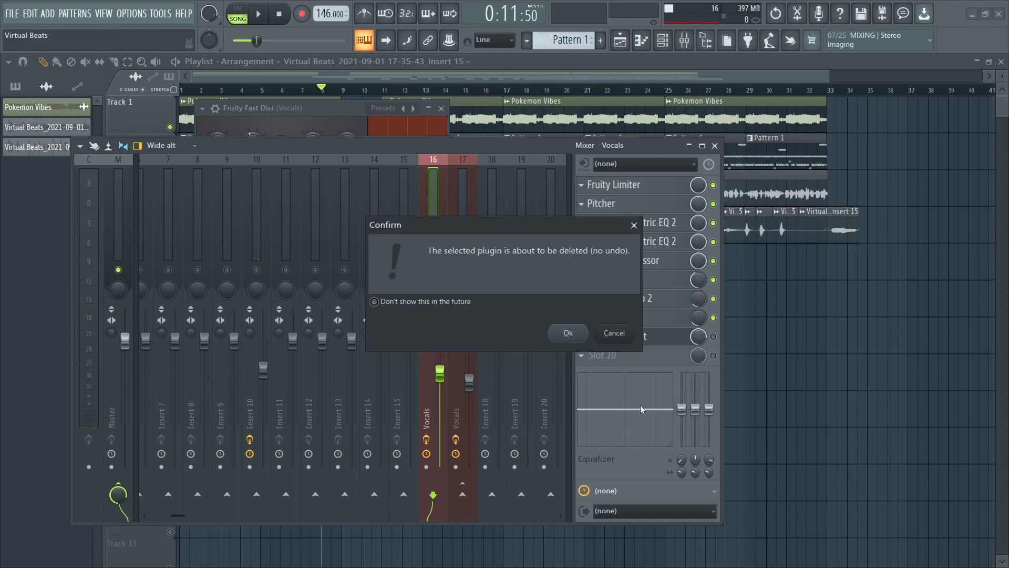
pyautogui.click(568, 333)
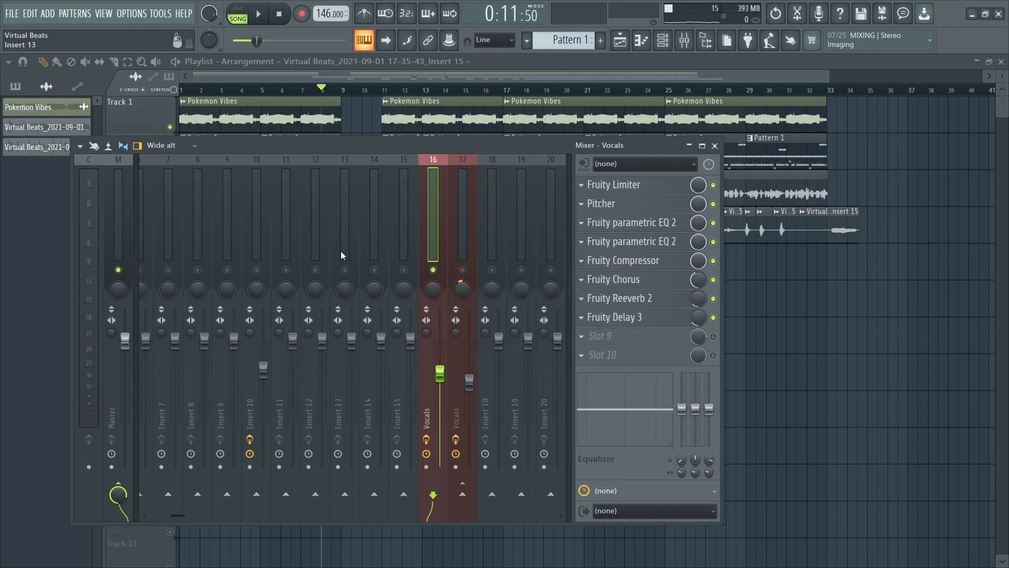
# Step: Unsolo the track 16 vocals, mute the second vocals track 17, and play the full mix
pyautogui.rightClick(434, 269)
pyautogui.click(462, 269)
pyautogui.press('space')
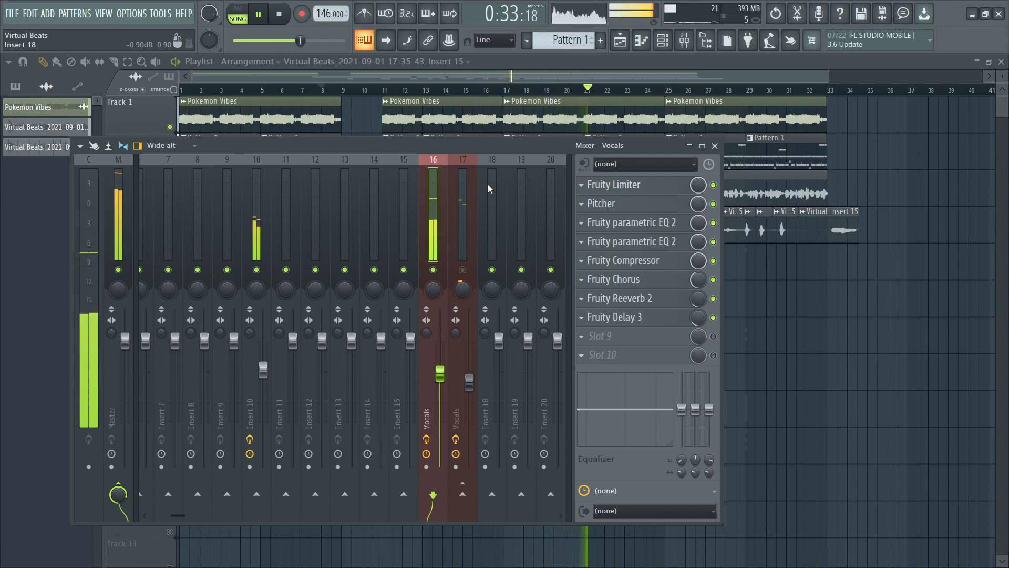
pyautogui.press('space')
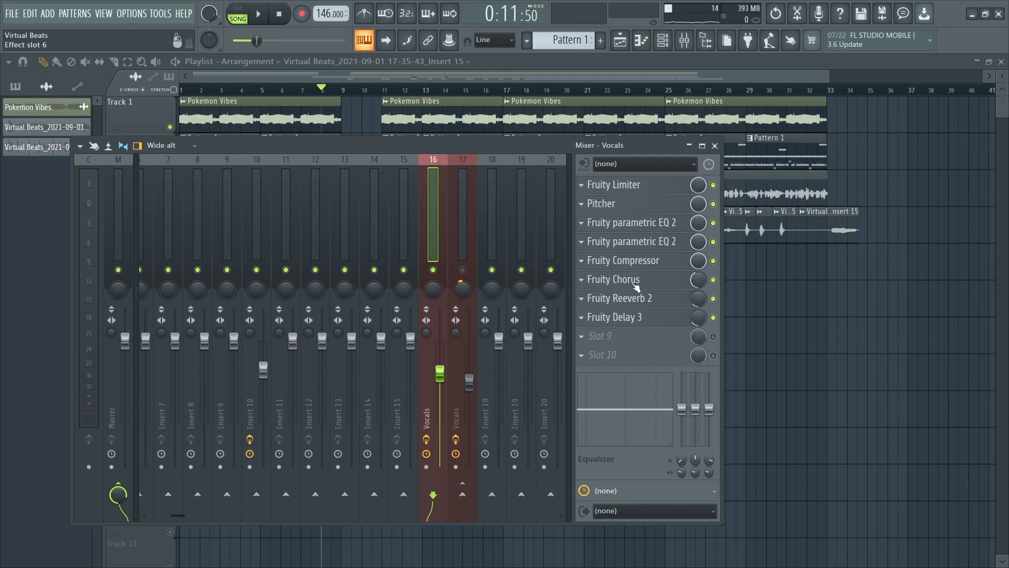
# Step: Copy the mixer track state of track 16 (Vocals), including its effects chain, onto track 17
pyautogui.click(87, 247)
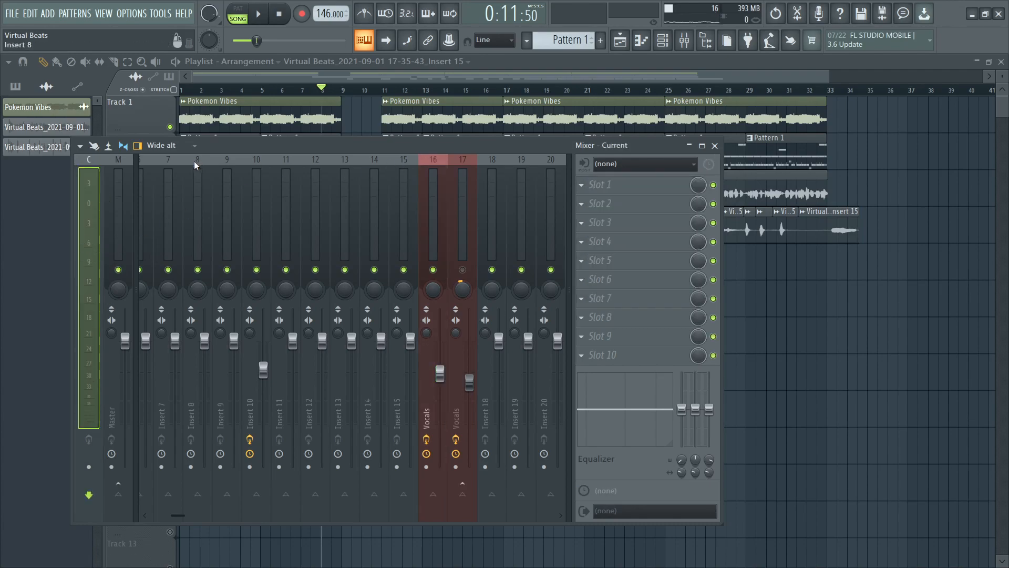
pyautogui.click(410, 213)
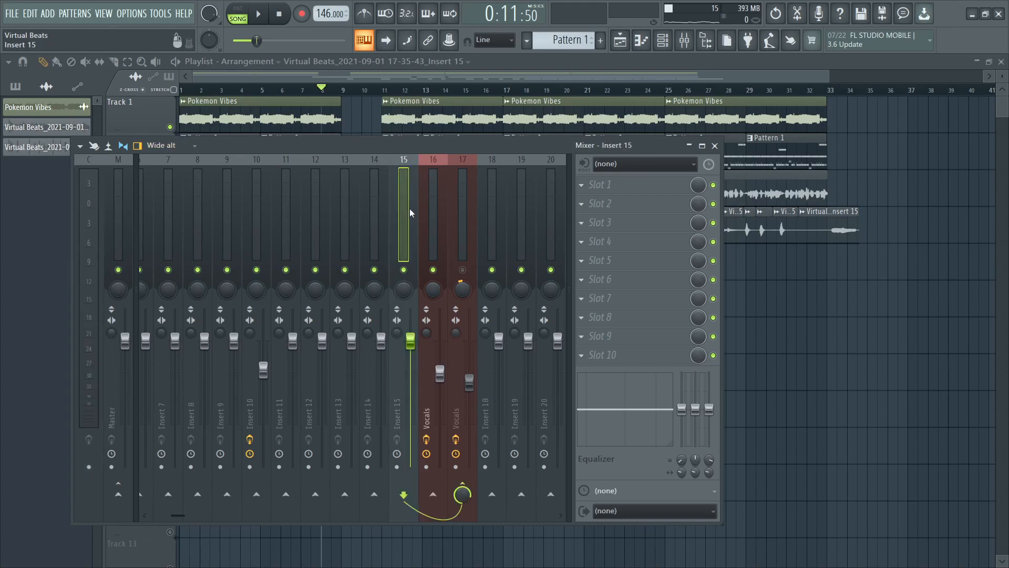
pyautogui.click(431, 178)
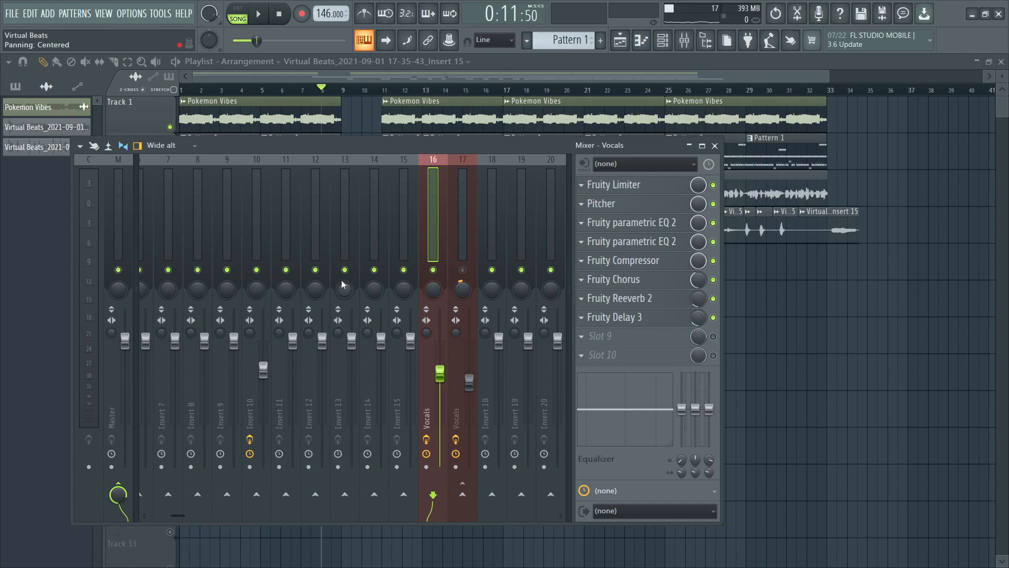
pyautogui.rightClick(432, 205)
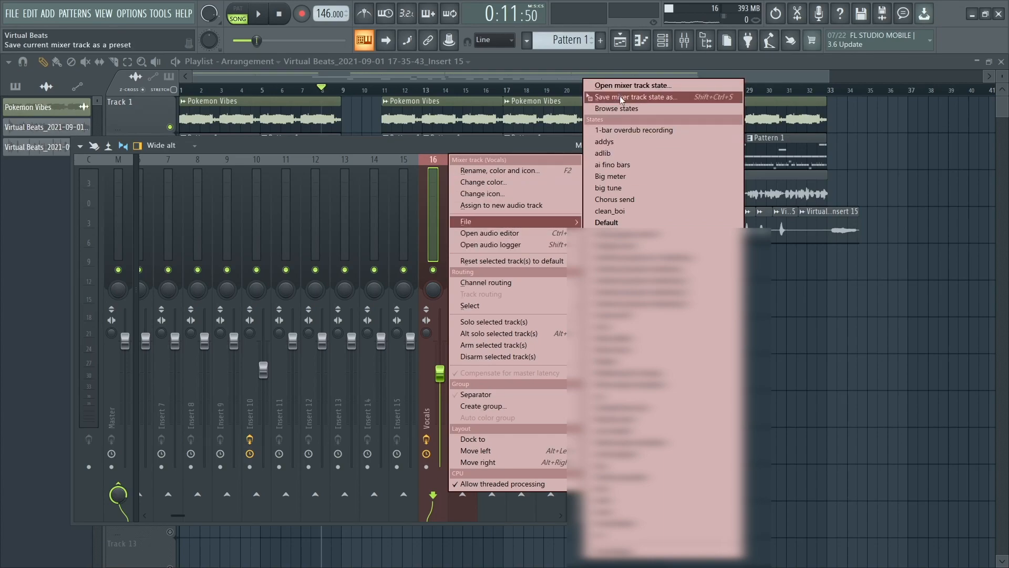
pyautogui.moveTo(620, 96); pyautogui.dragTo(541, 148)
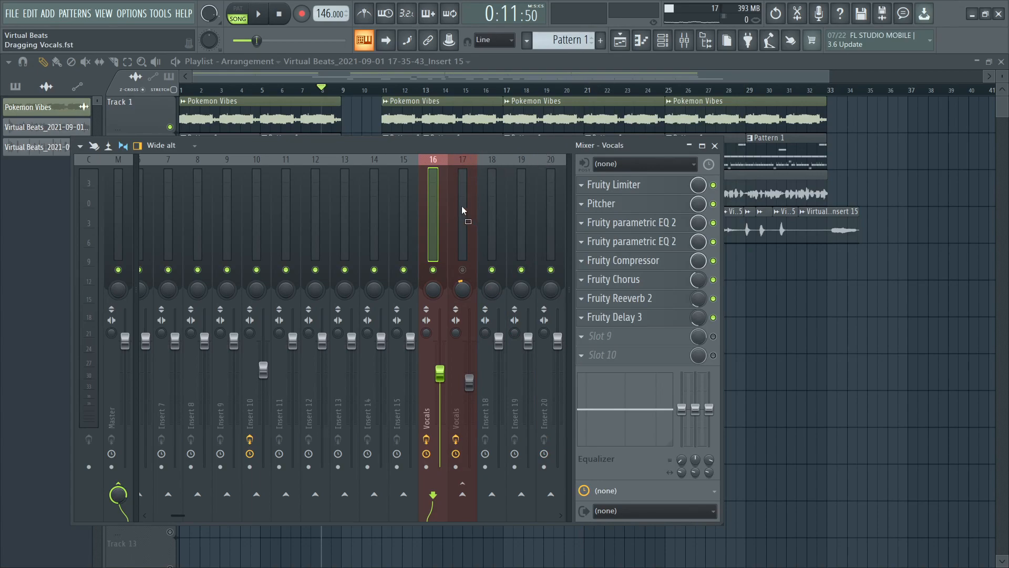
pyautogui.moveTo(465, 237); pyautogui.dragTo(460, 241)
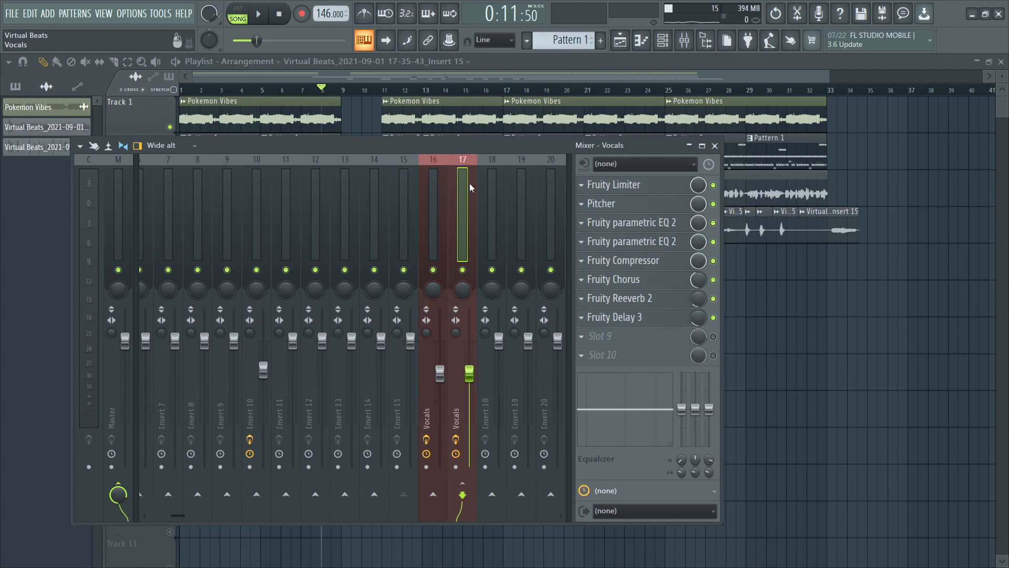
# Step: Load the "20Hz + 18kHz cut" preset in track 17's second EQ and narrow it to a band-pass starting near 1 kHz
pyautogui.click(650, 245)
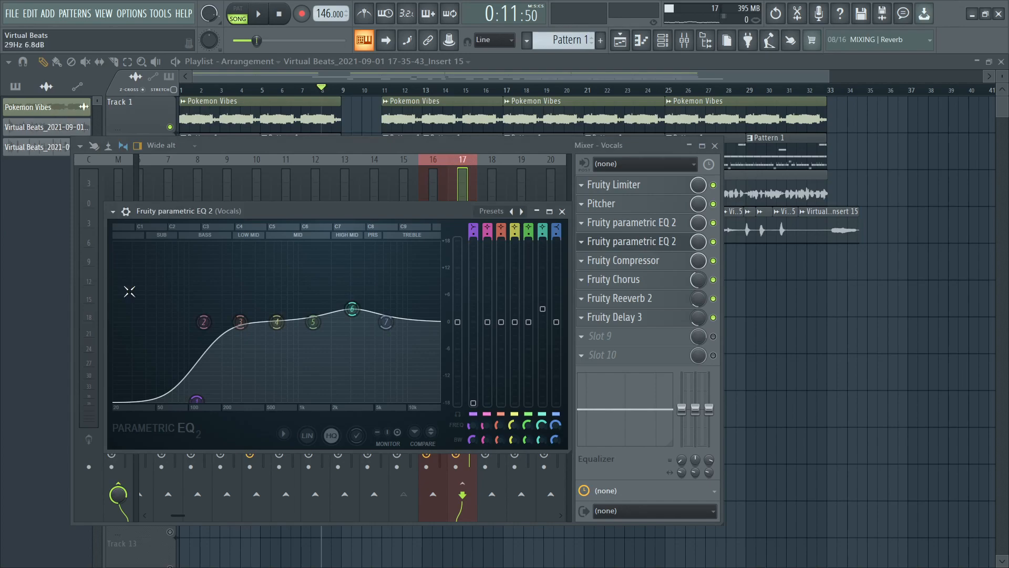
pyautogui.click(492, 211)
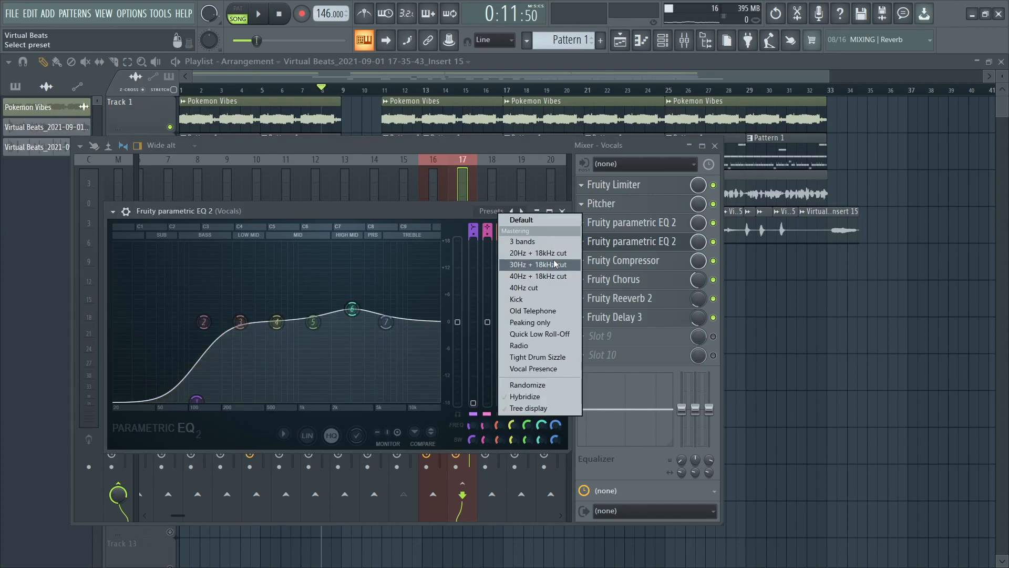
pyautogui.click(552, 253)
pyautogui.moveTo(117, 322); pyautogui.dragTo(296, 321)
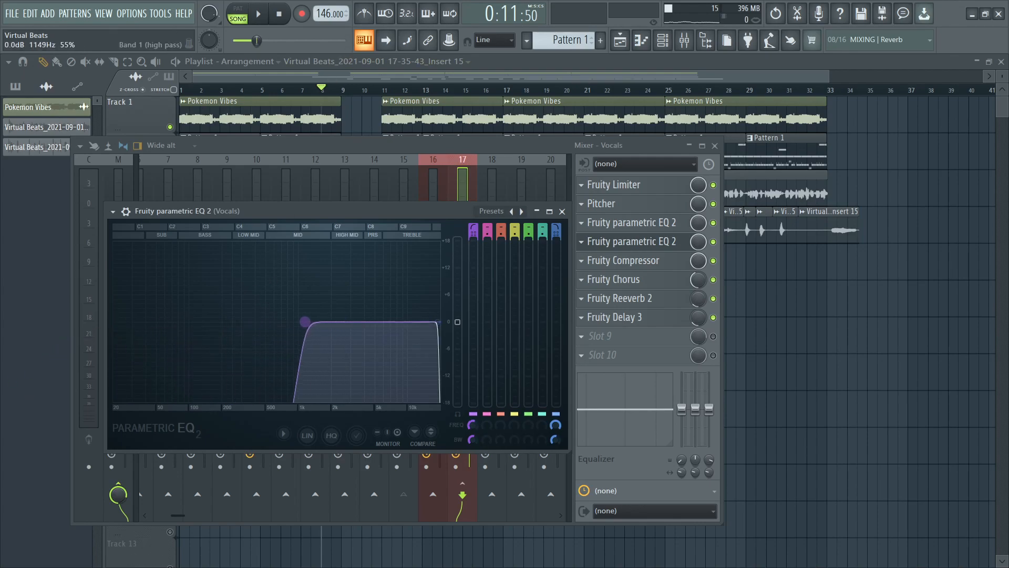
pyautogui.moveTo(437, 321); pyautogui.dragTo(401, 321)
pyautogui.moveTo(296, 325); pyautogui.dragTo(295, 325)
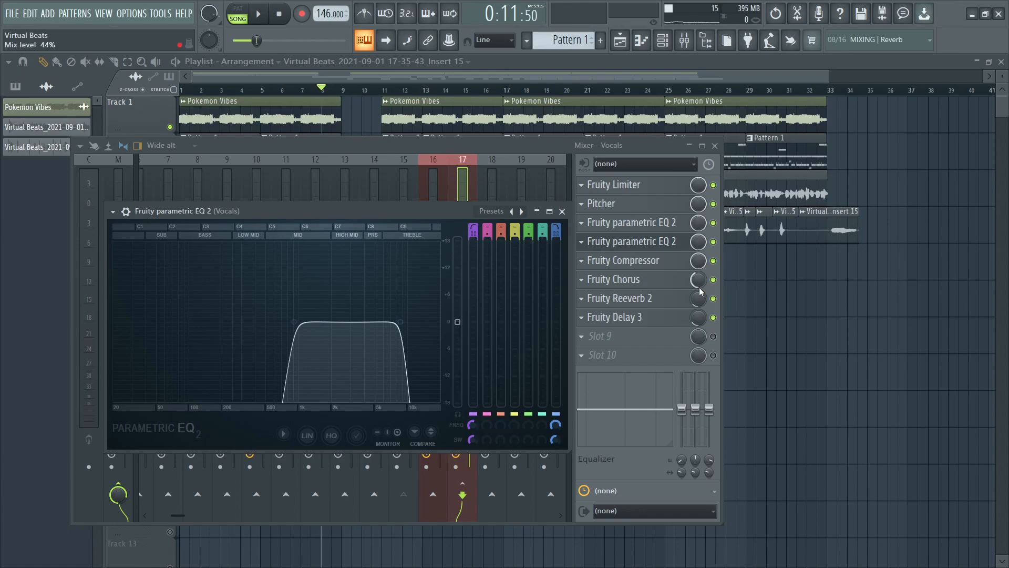
# Step: Raise Fruity Reeverb 2's mix level to 54% on track 17 and mute the track 16 vocals
pyautogui.moveTo(708, 299); pyautogui.dragTo(708, 293)
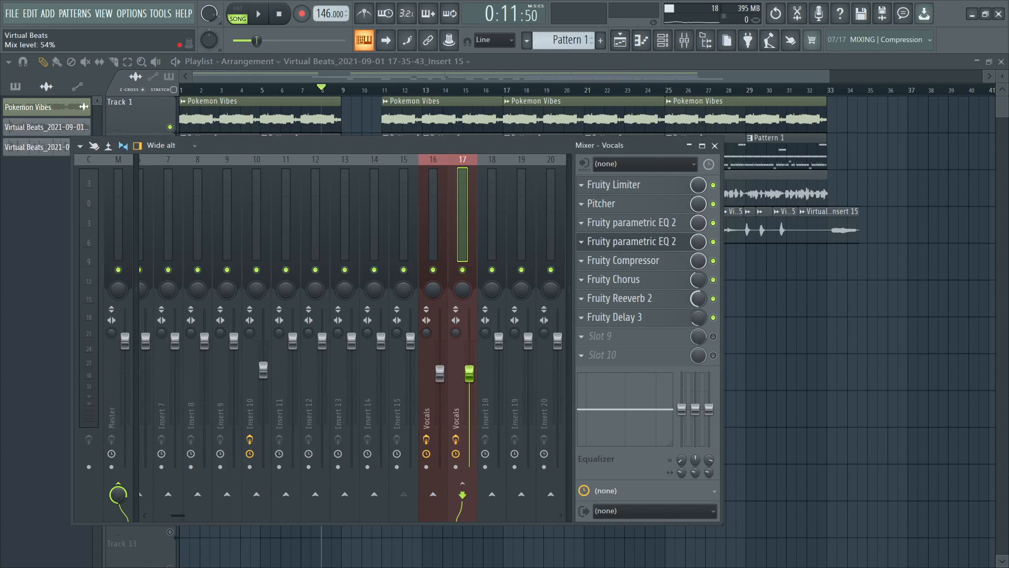
pyautogui.click(433, 271)
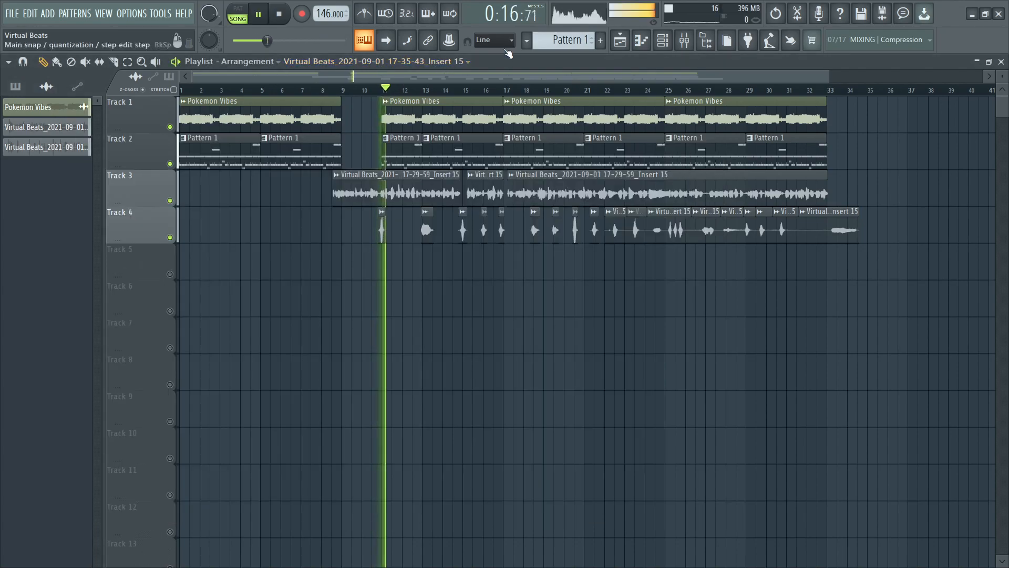
# Step: Bring the mixer back up during playback and lower the track 17 vocals' volume to about -8.7 dB
pyautogui.click(669, 48)
pyautogui.press('F9')
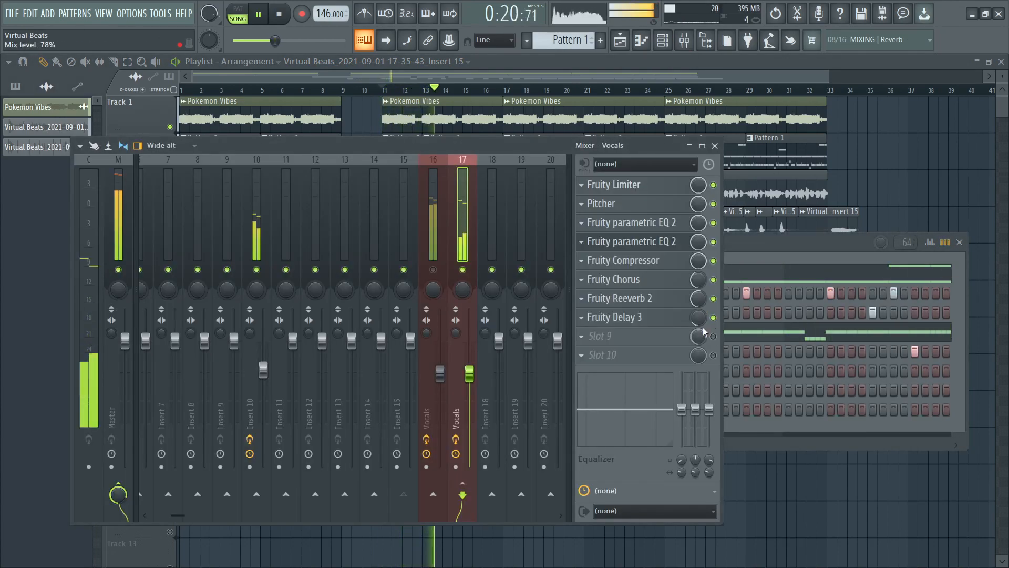
pyautogui.moveTo(470, 373); pyautogui.dragTo(471, 386)
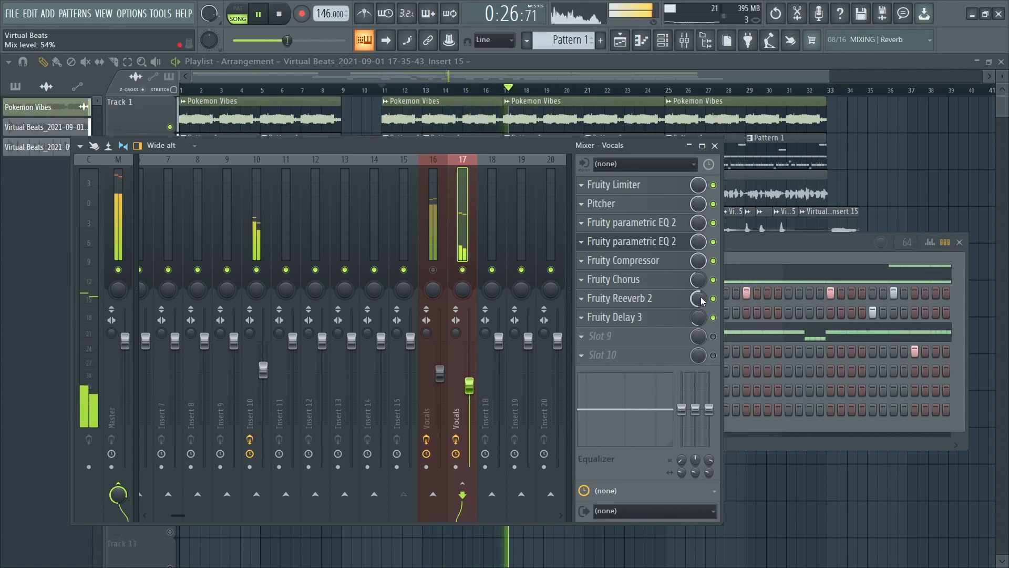
# Step: Replay the section and compare track 17's vocals with the second parametric EQ bypassed and re-enabled
pyautogui.press('space')
pyautogui.click(677, 242)
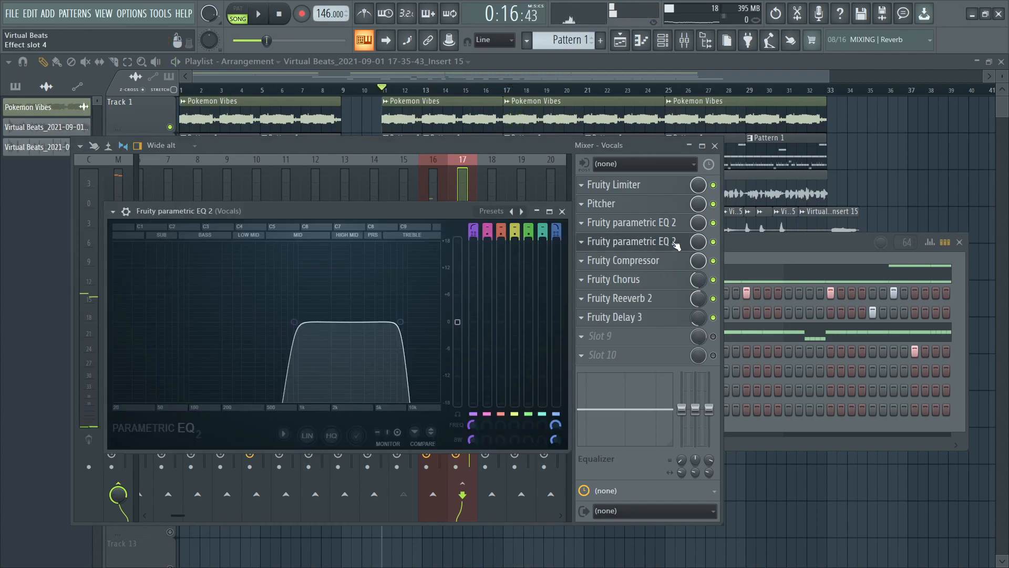
pyautogui.press('space')
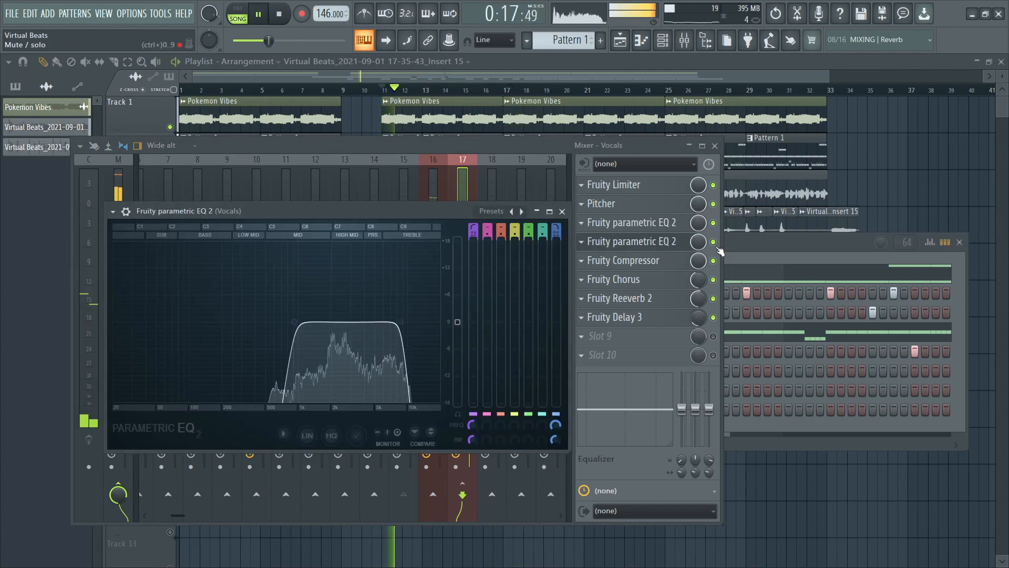
pyautogui.click(714, 242)
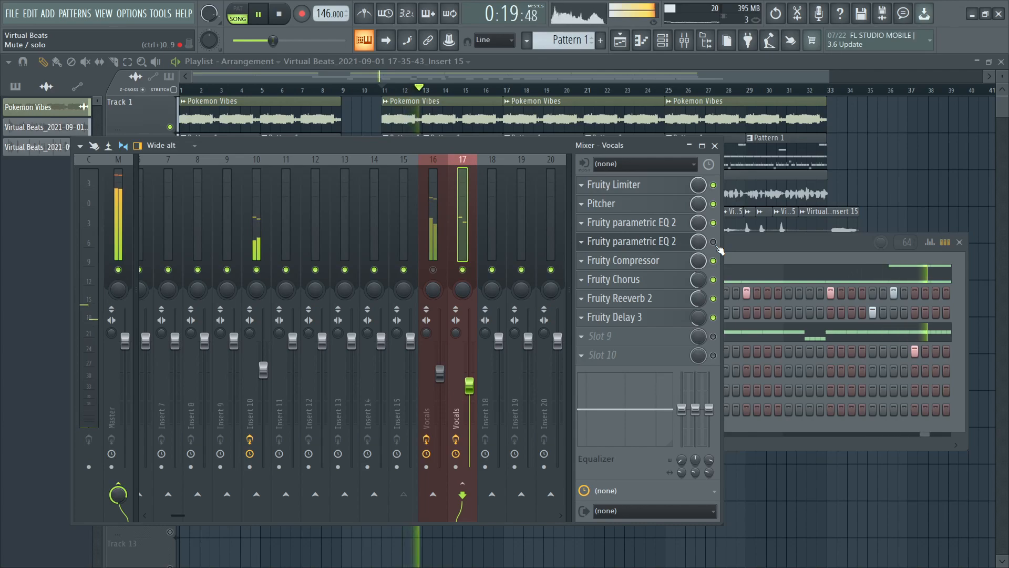
pyautogui.click(713, 242)
# Step: Lower the low-pass band 7 of track 17's second parametric EQ to about 4.1 kHz, then stop playback and close the EQ
pyautogui.click(669, 243)
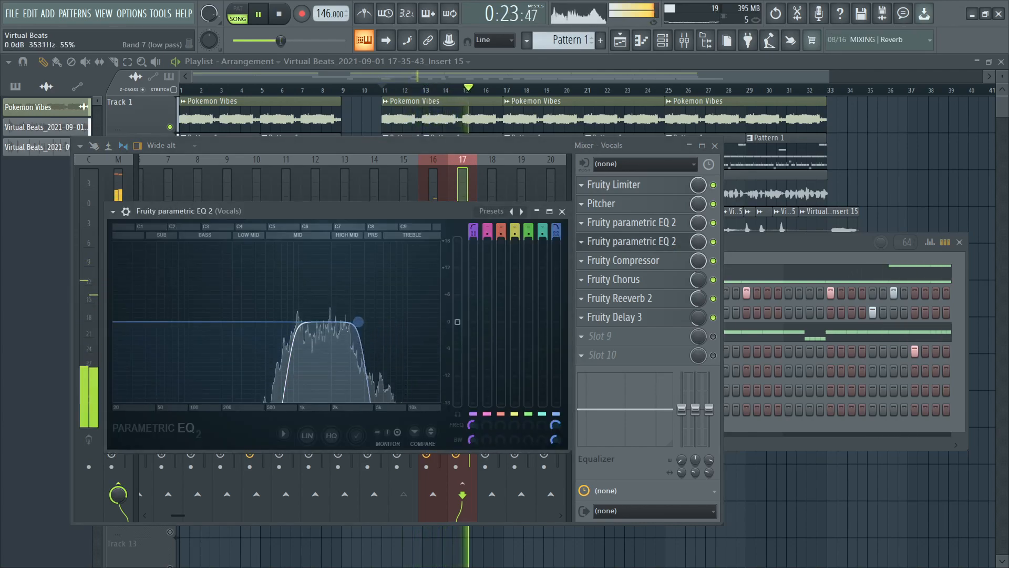
pyautogui.moveTo(365, 321)
pyautogui.mouseDown()
pyautogui.moveTo(423, 321)
pyautogui.moveTo(366, 321)
pyautogui.mouseUp()
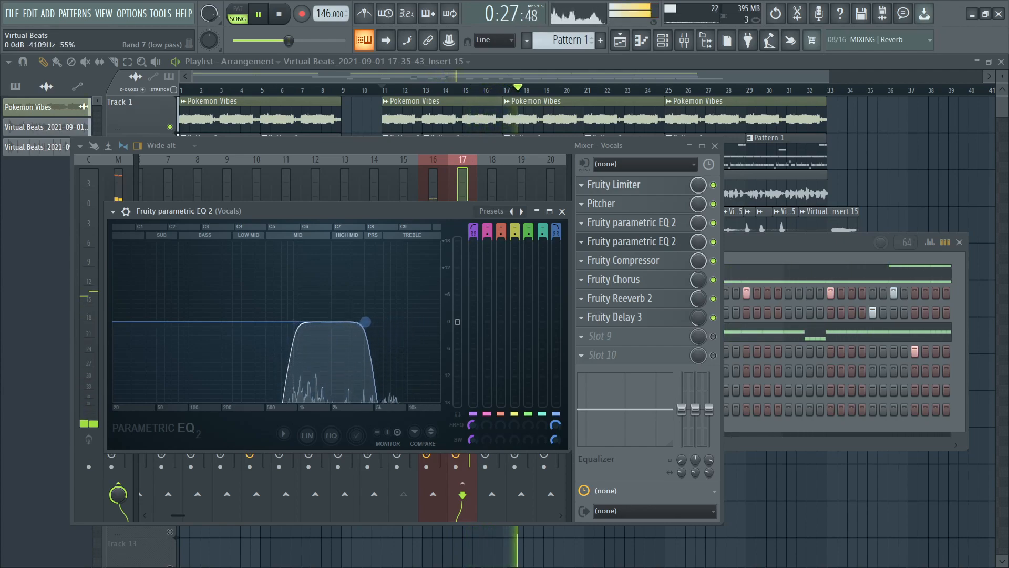
pyautogui.press('space')
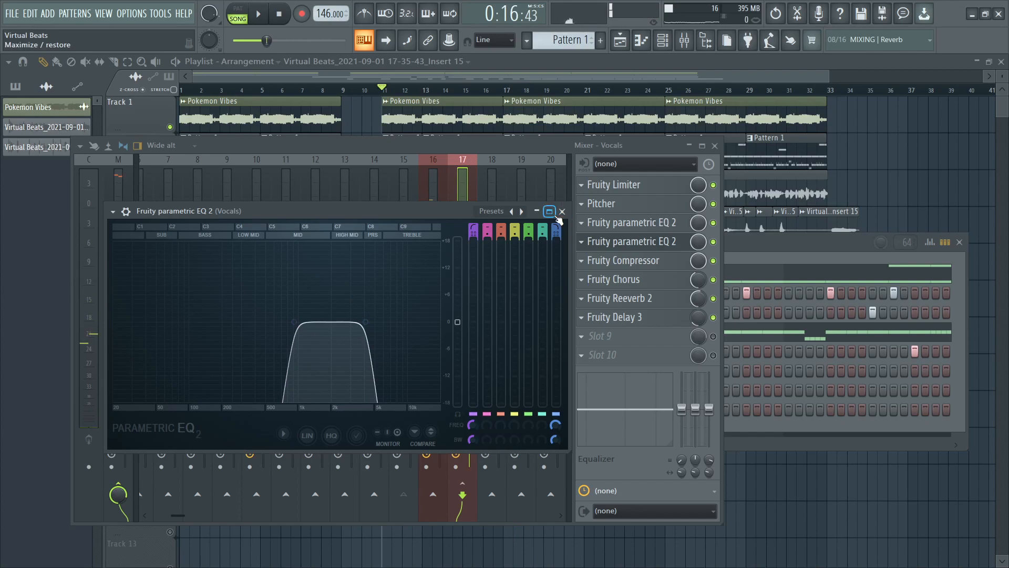
pyautogui.click(562, 211)
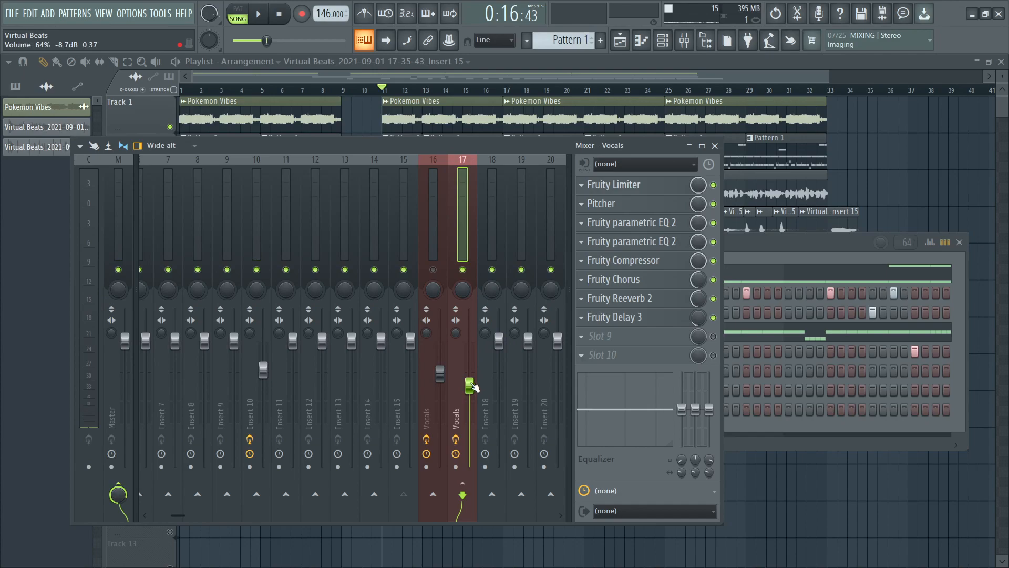
# Step: Play the mix and fine-tune the track 17 vocals' volume down to about -10.5 dB
pyautogui.press('space')
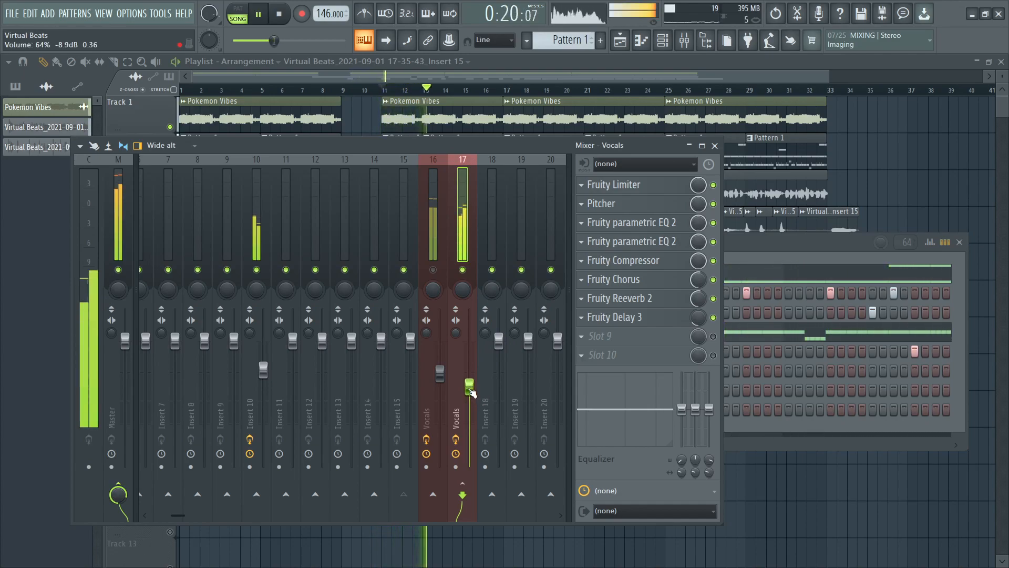
pyautogui.moveTo(469, 389); pyautogui.dragTo(470, 395)
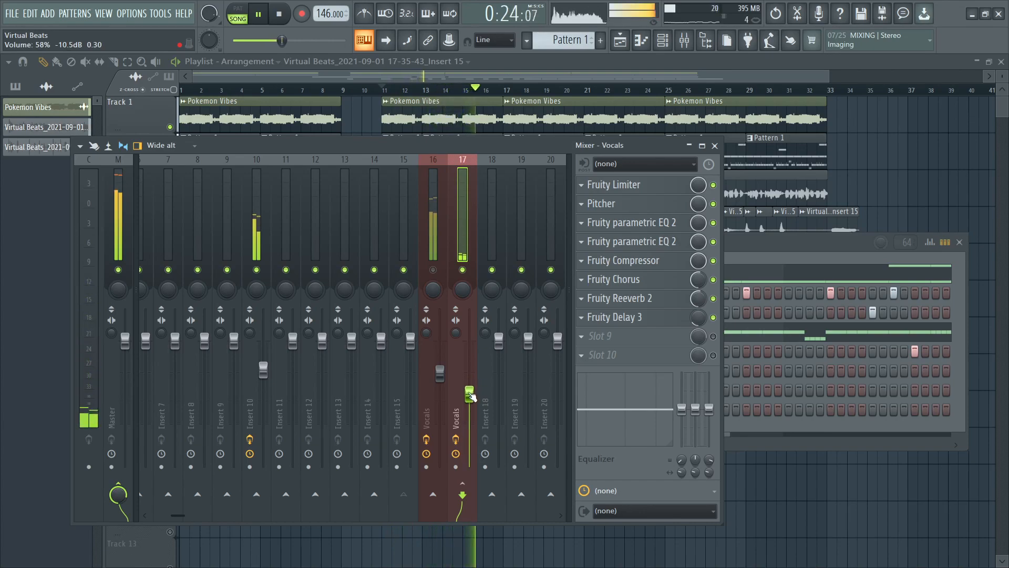
pyautogui.moveTo(471, 396); pyautogui.dragTo(472, 395)
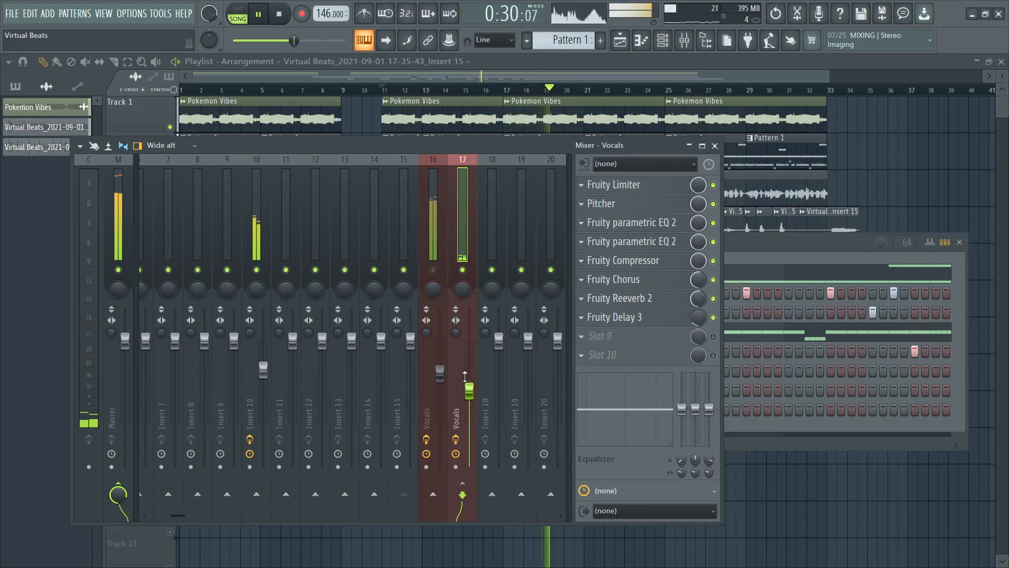
pyautogui.moveTo(470, 390); pyautogui.dragTo(476, 395)
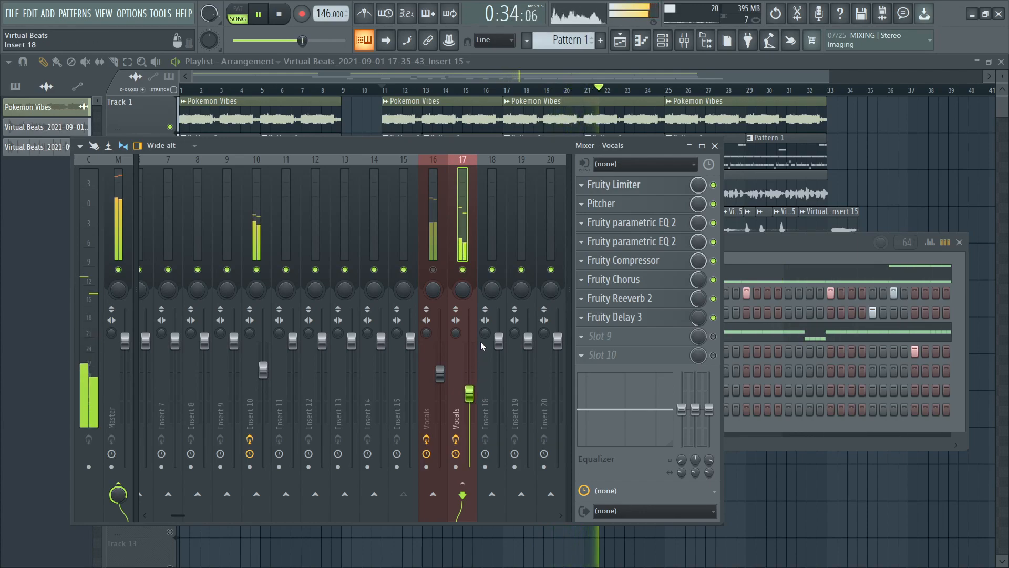